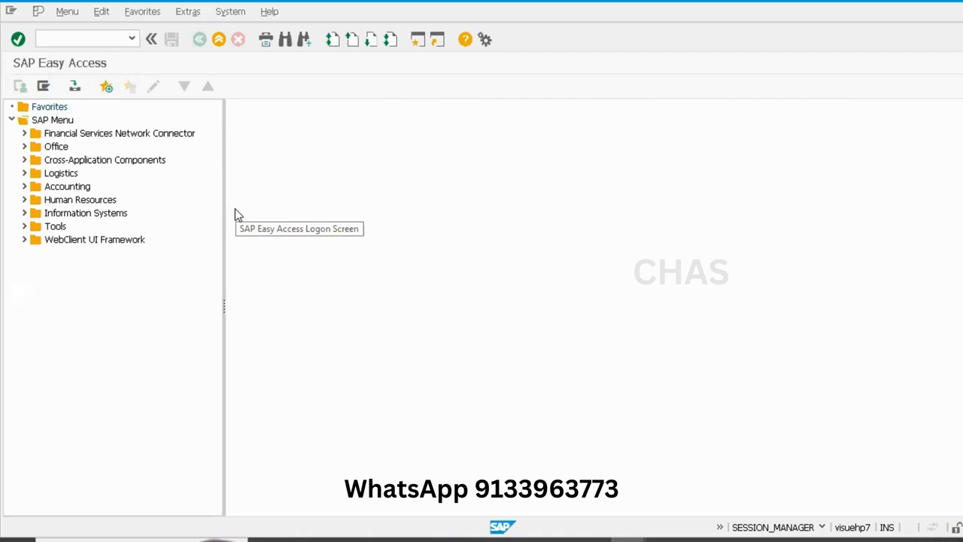
Step: Open the G/L Account Balance Display transaction
left_click(96, 40)
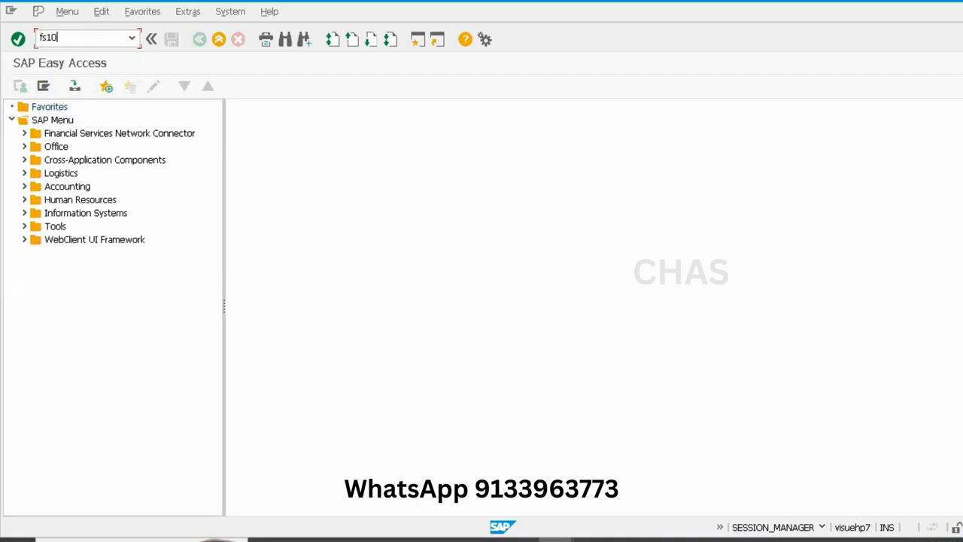
key("Return")
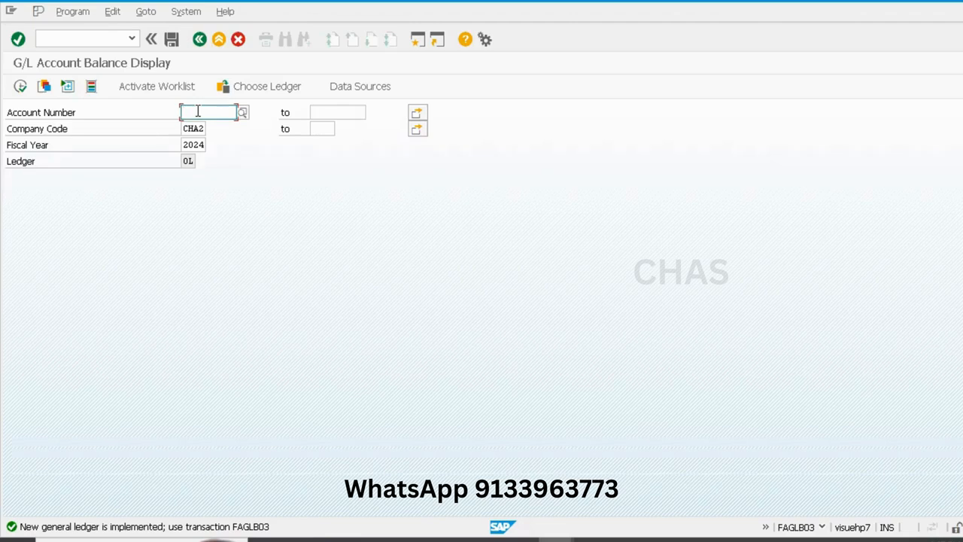
type("400301")
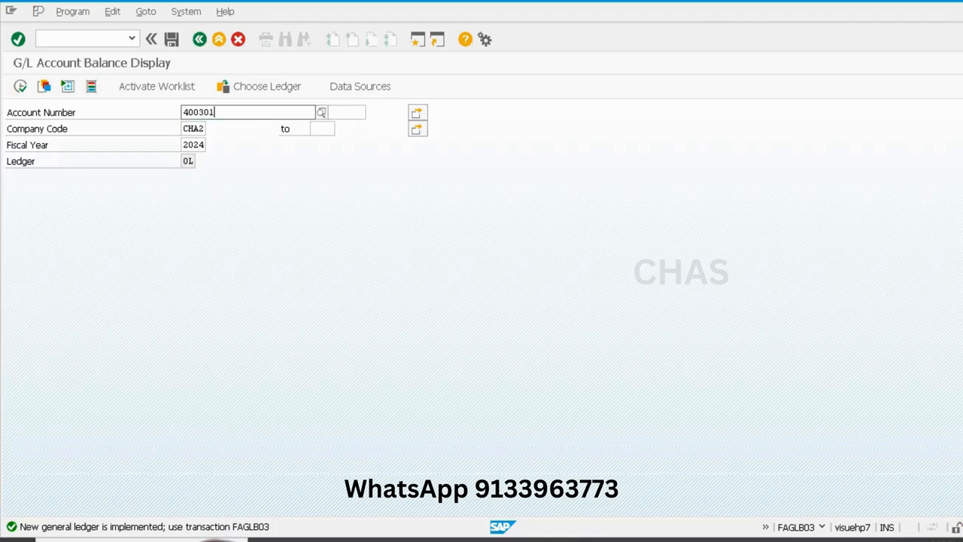
key("Down")
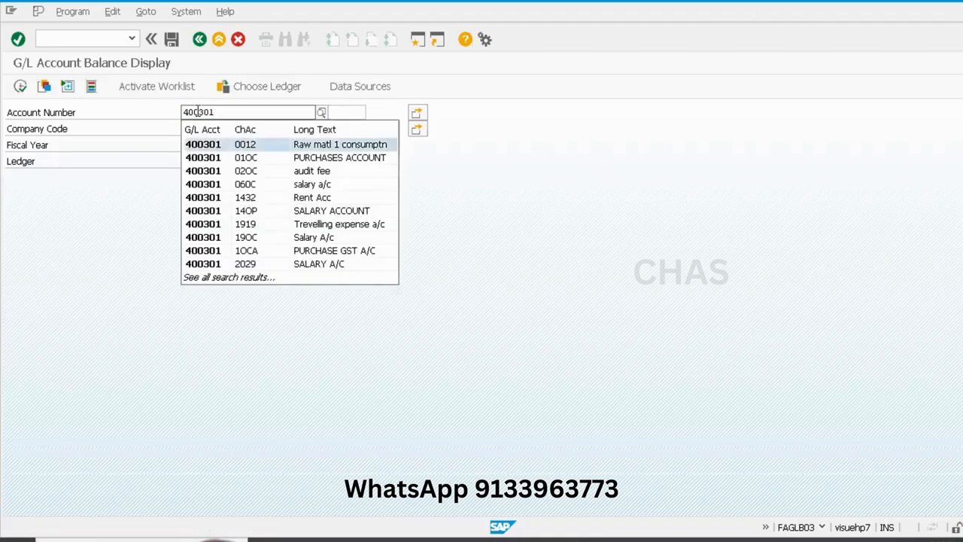
key("BackSpace")
key("BackSpace")
key("BackSpace")
key("BackSpace")
key("BackSpace")
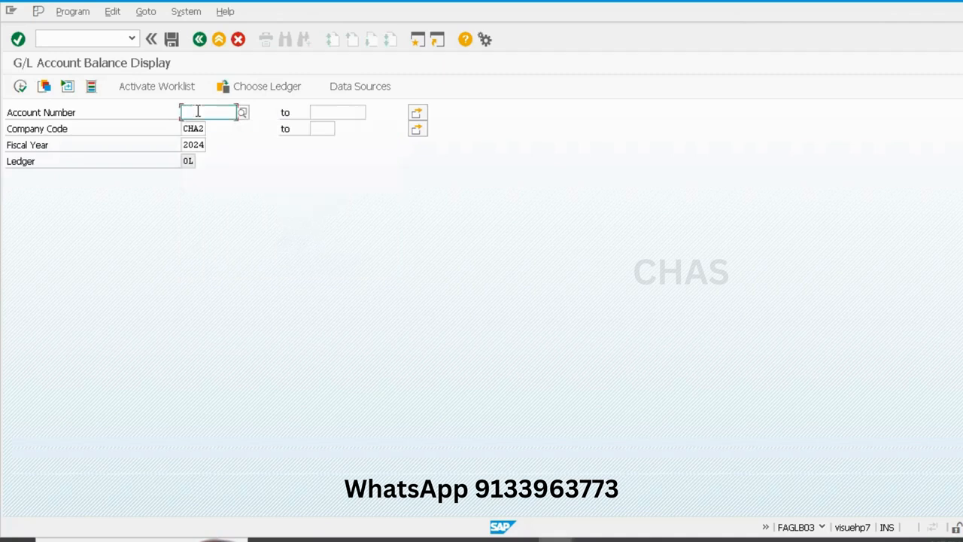
Step: Find G/L account 400301 (Rent Ac) in chart of accounts CHA2, view its balances, and return to the selection screen
key("F4")
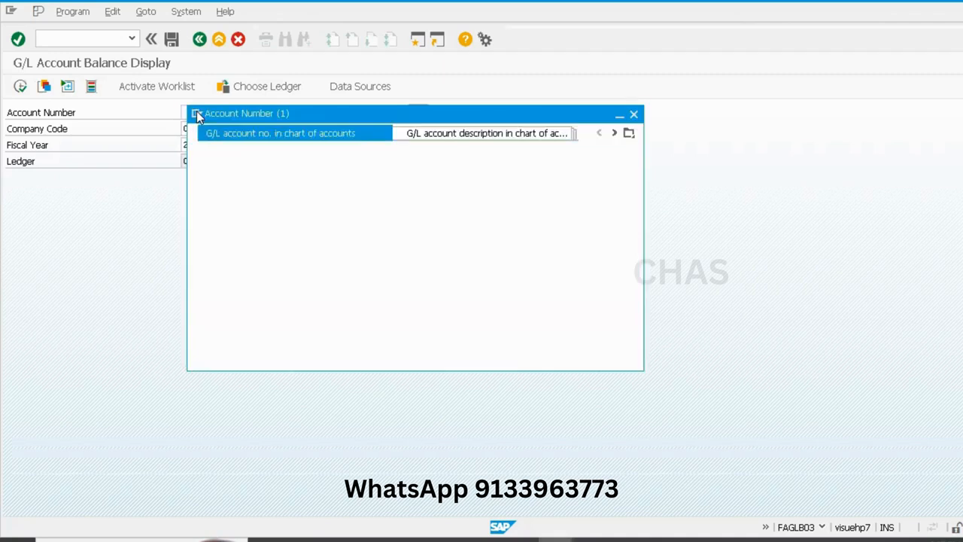
left_click(340, 183)
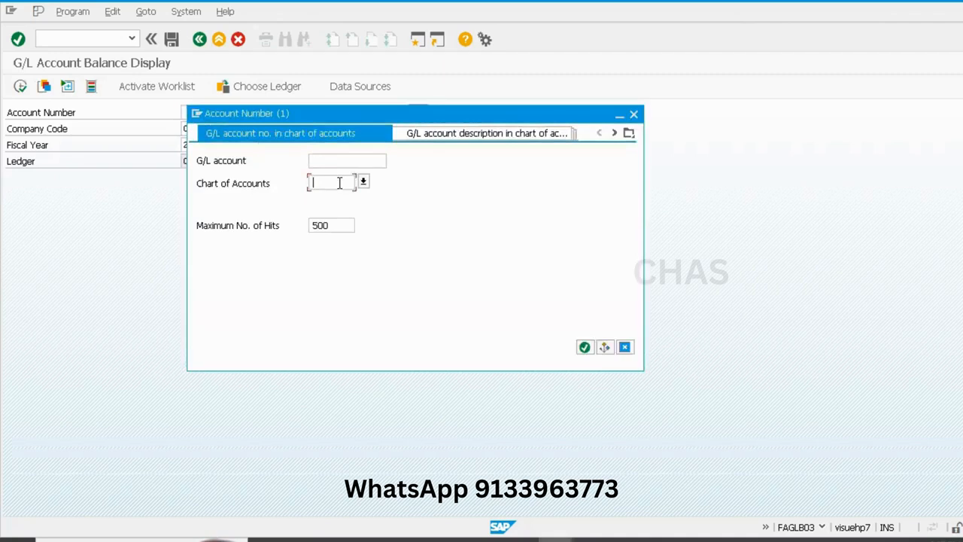
type("cha2")
key("Return")
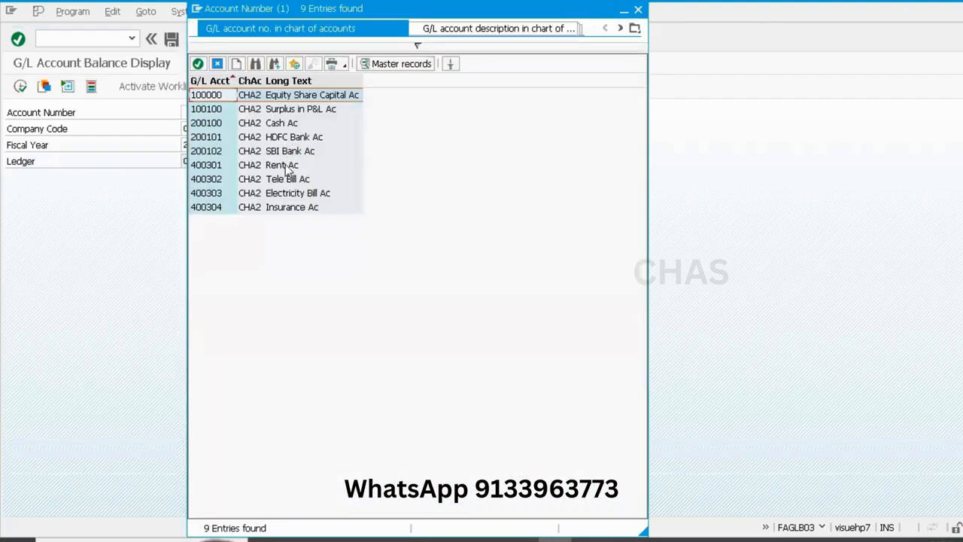
double_click(278, 166)
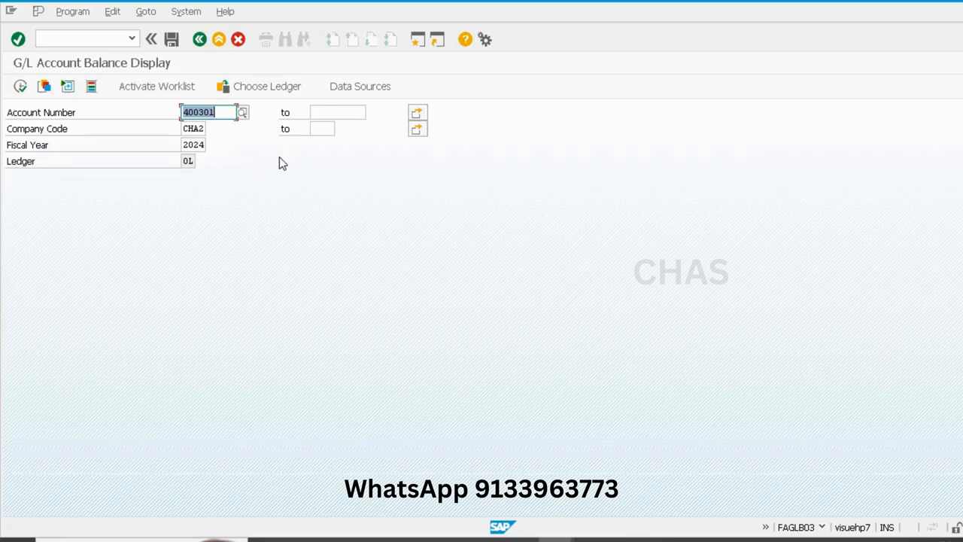
key("Tab")
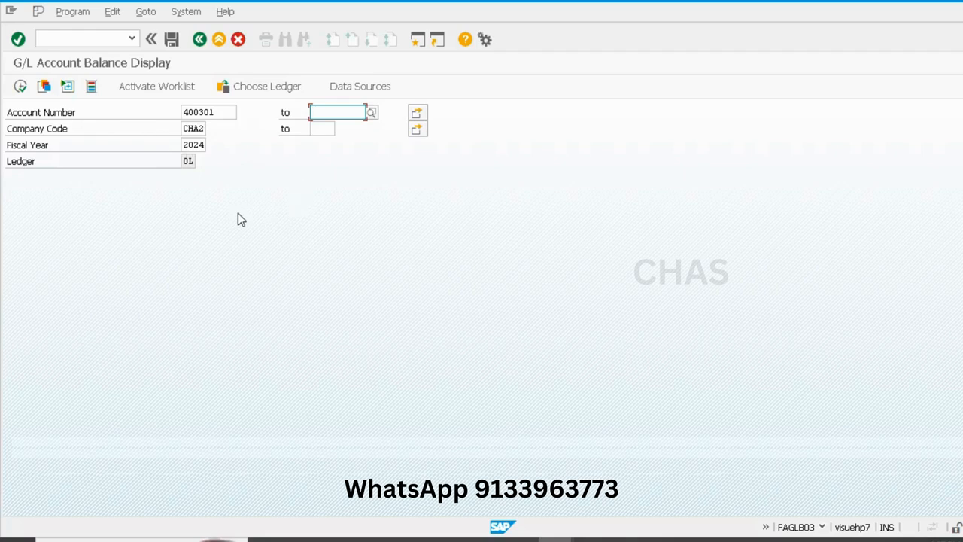
left_click(20, 88)
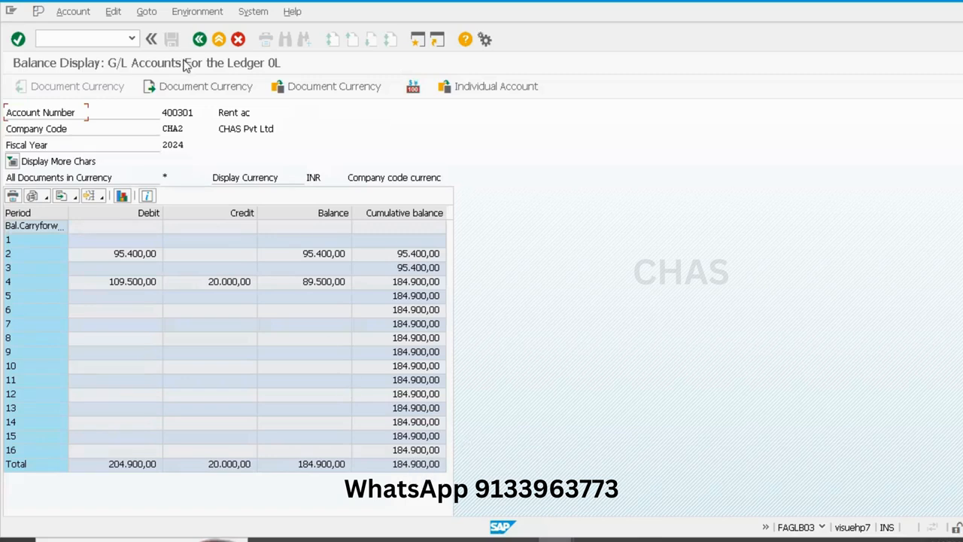
left_click(198, 41)
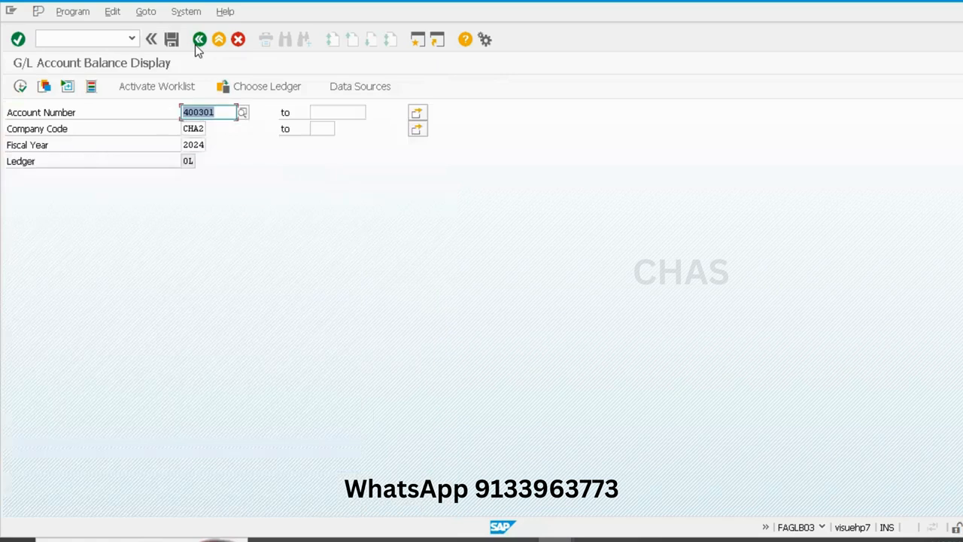
Step: Select G/L account 200101 (HDFC Bank Ac) from chart of accounts CHA2, display its balances, and return to the selection screen
left_click(225, 108)
key("F4")
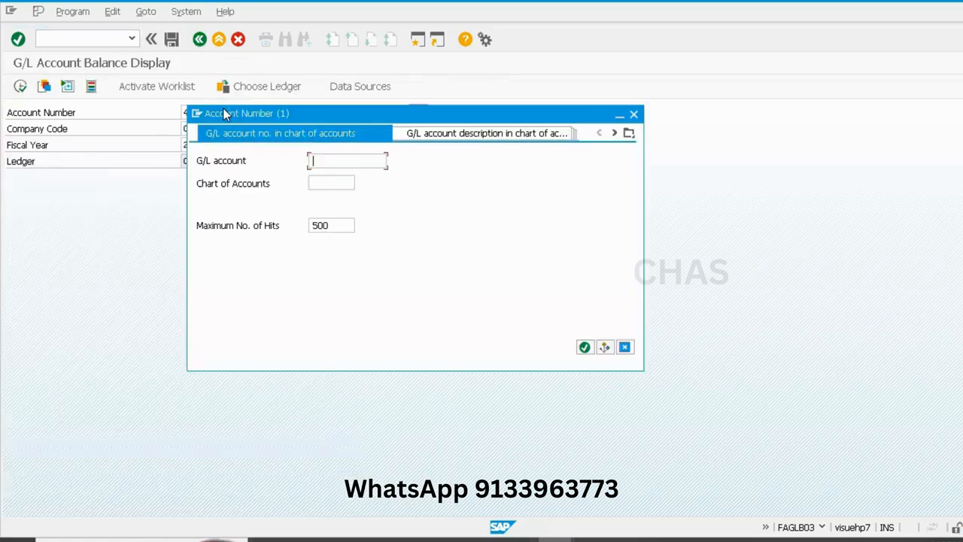
key("Tab")
type("cha2")
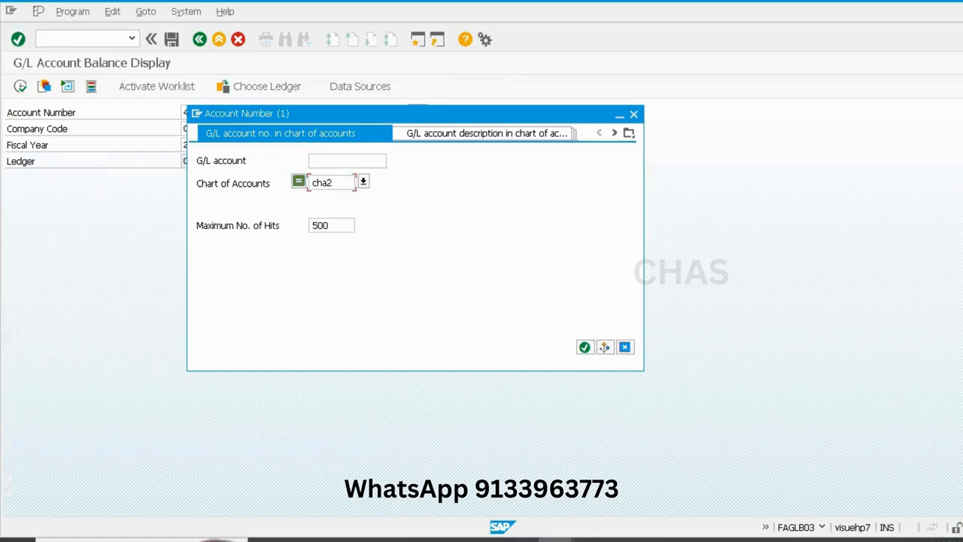
key("Return")
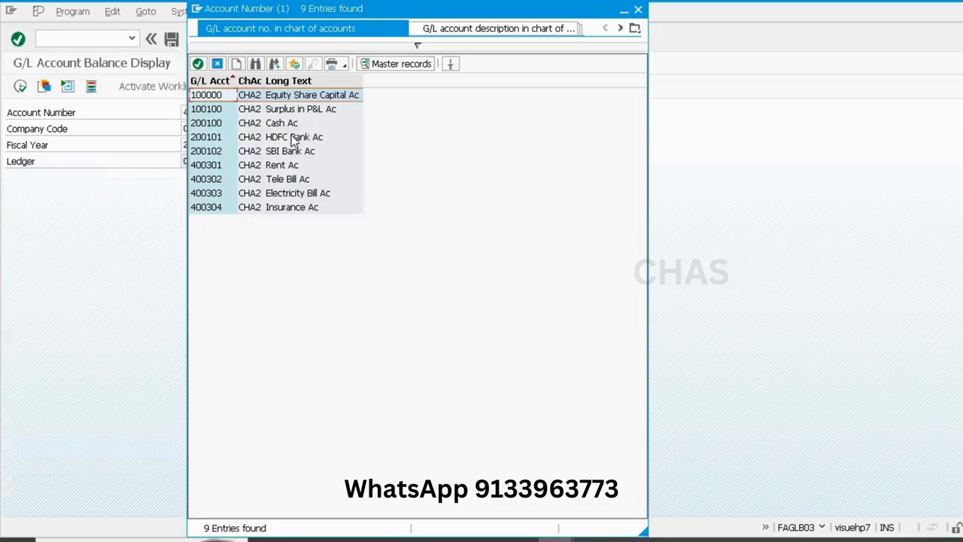
double_click(293, 141)
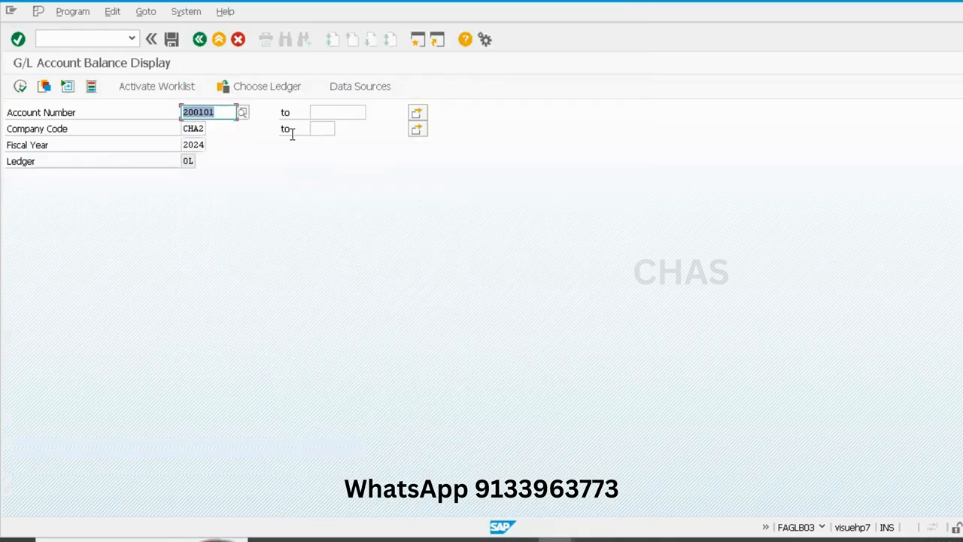
left_click(20, 86)
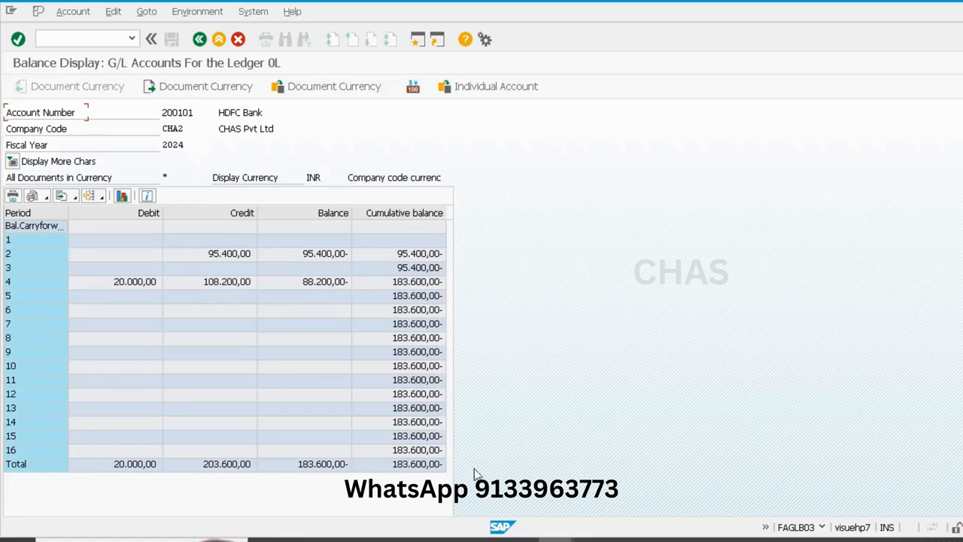
left_click(210, 423)
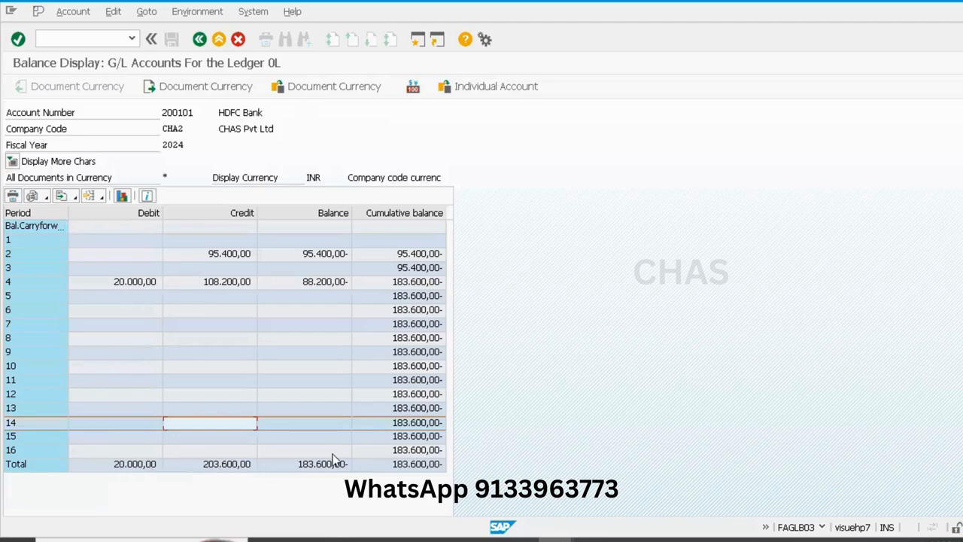
left_click(200, 39)
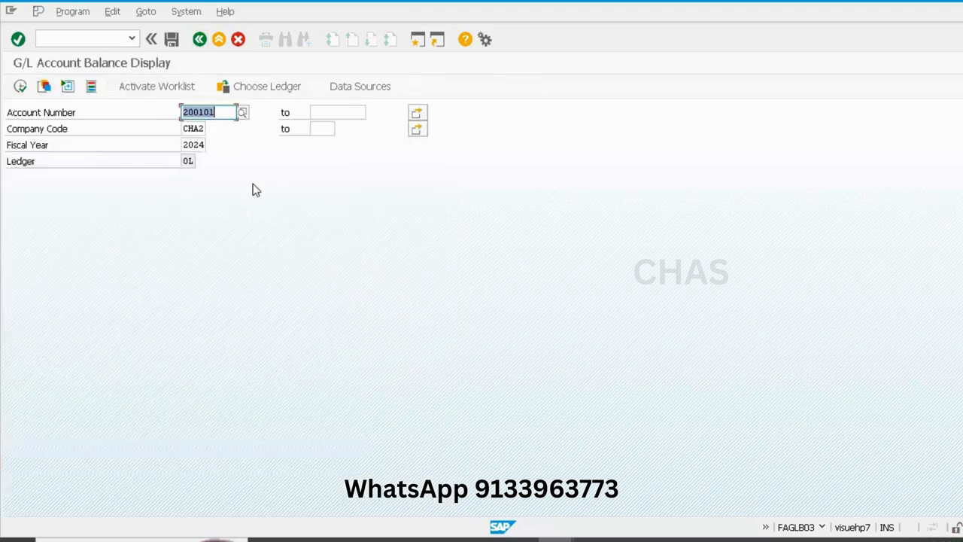
Step: Display the balances of account 200101 again and open the line items behind the period 2 credit amount
left_click(20, 87)
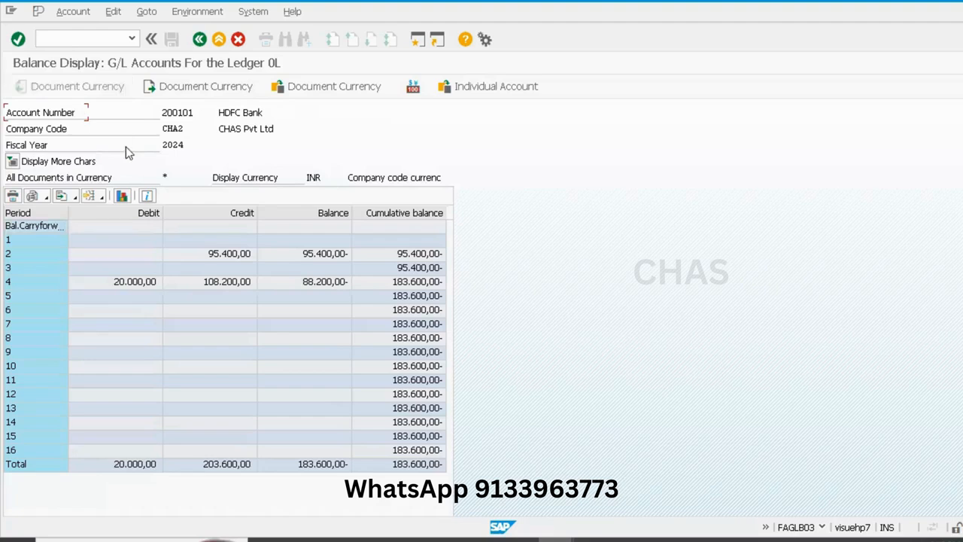
double_click(223, 255)
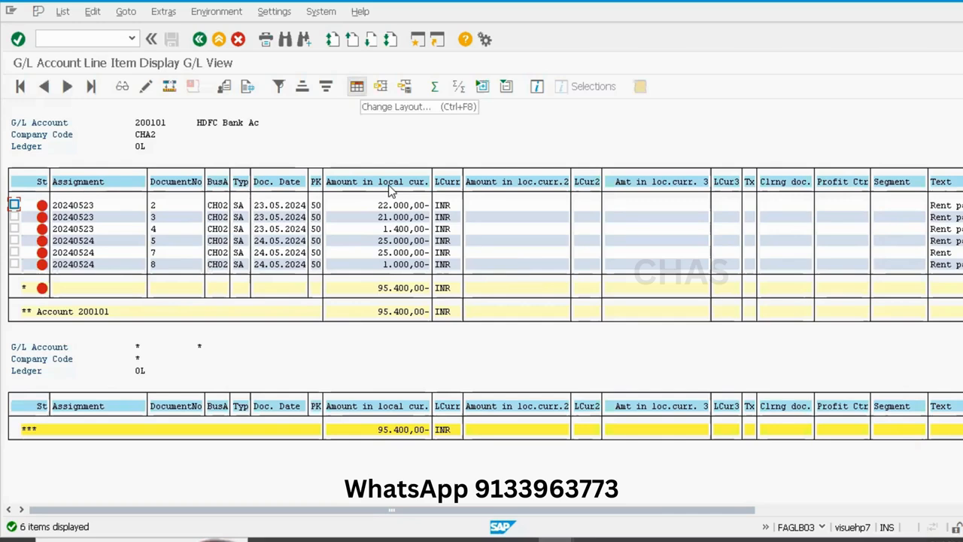
Step: Hide the Local Currency, Amount in loc.curr.2, Local currency 2 and Amt in loc.curr. 3 columns from the line item layout
left_click(357, 86)
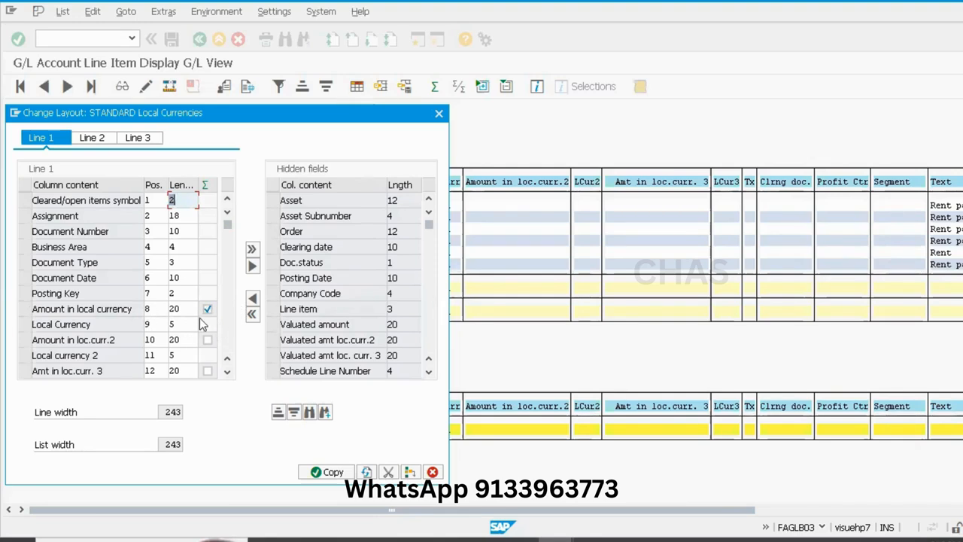
left_click(24, 324)
left_click(24, 340)
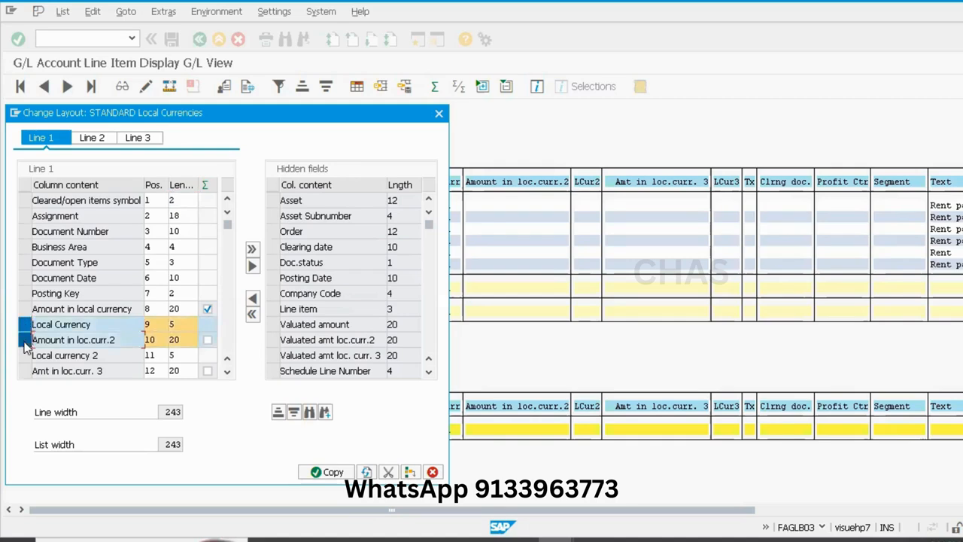
left_click(24, 357)
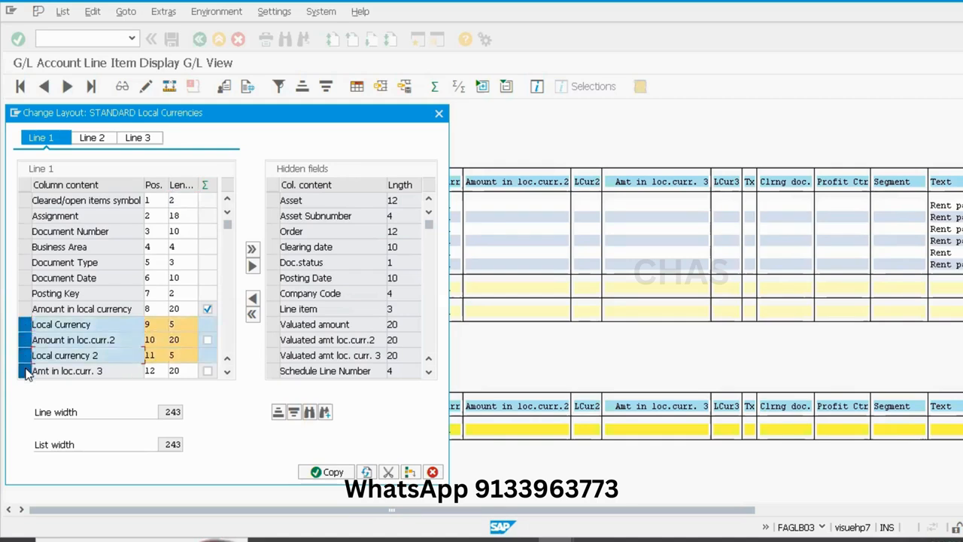
left_click(24, 371)
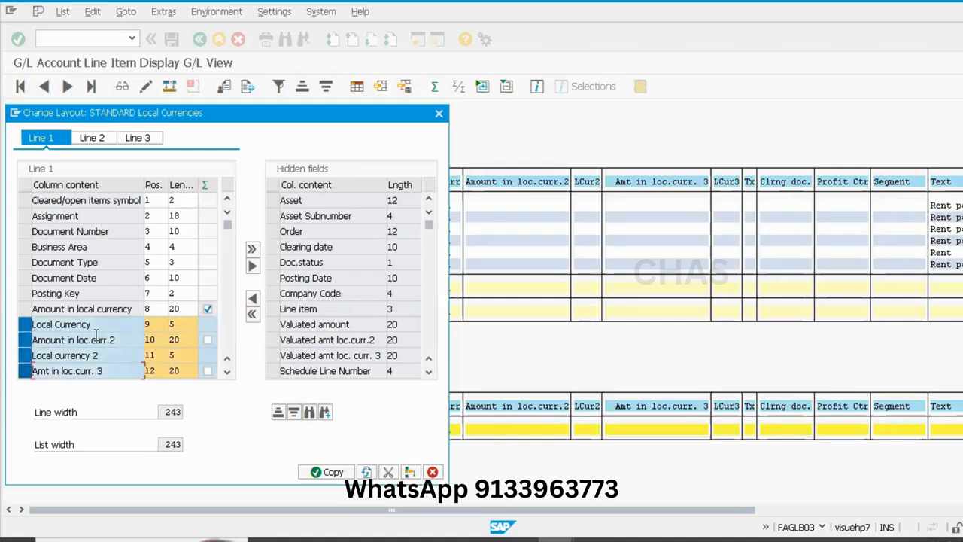
left_click(252, 266)
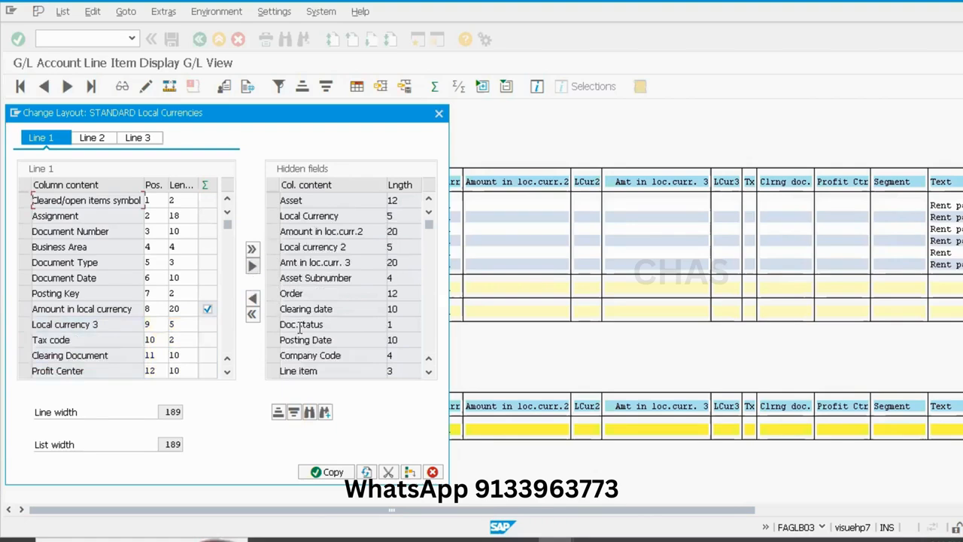
left_click(316, 473)
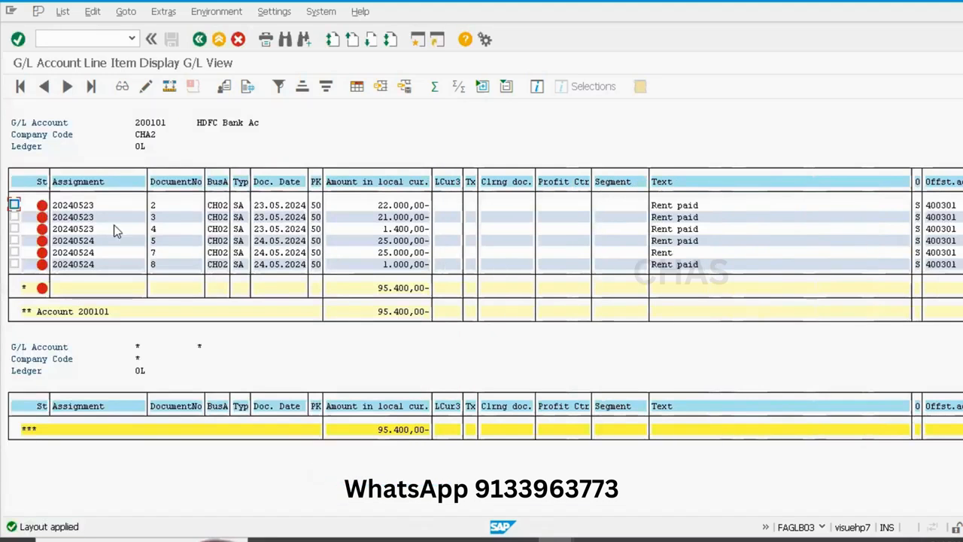
Step: Check the spreadsheet export formats for the line item list without exporting, and go back to the account selection screen
left_click(62, 11)
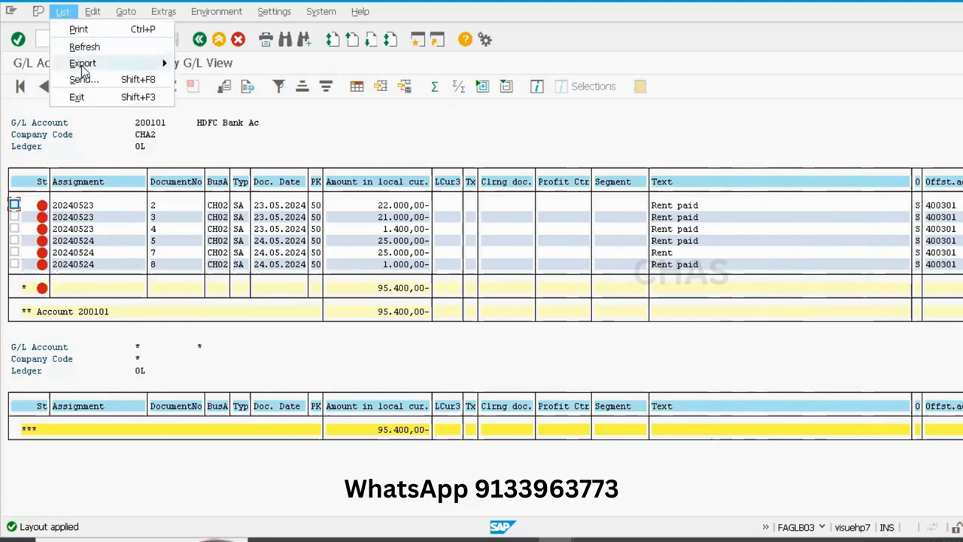
mouse_move(85, 65)
left_click(201, 80)
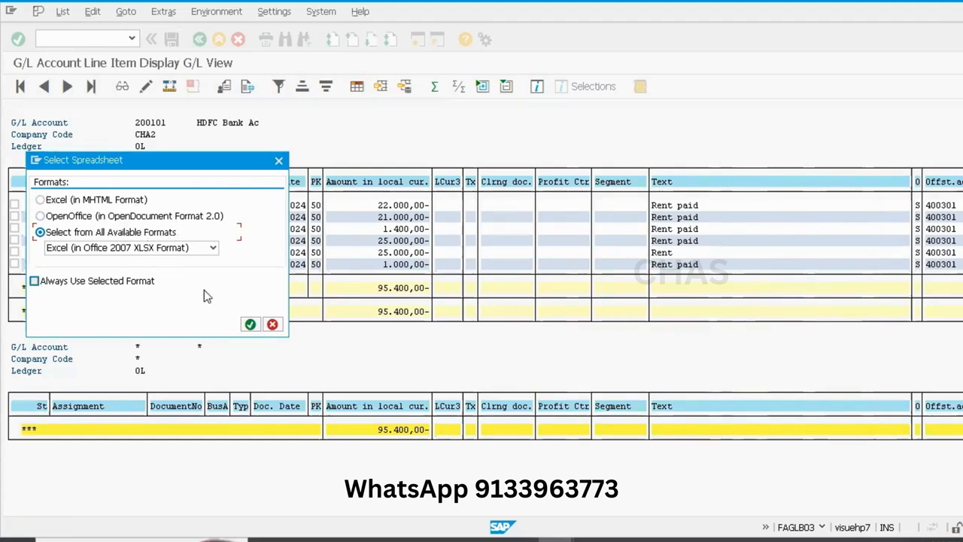
left_click(279, 161)
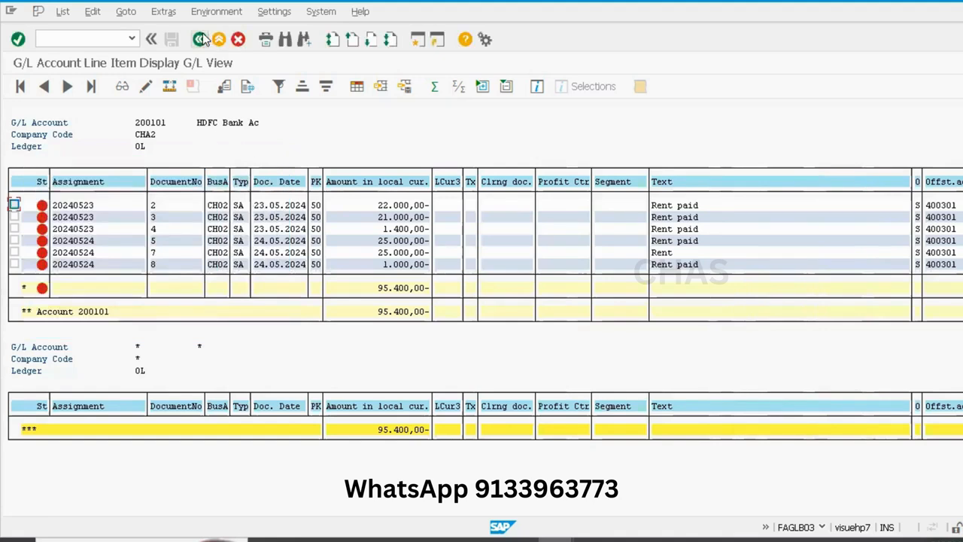
left_click(201, 39)
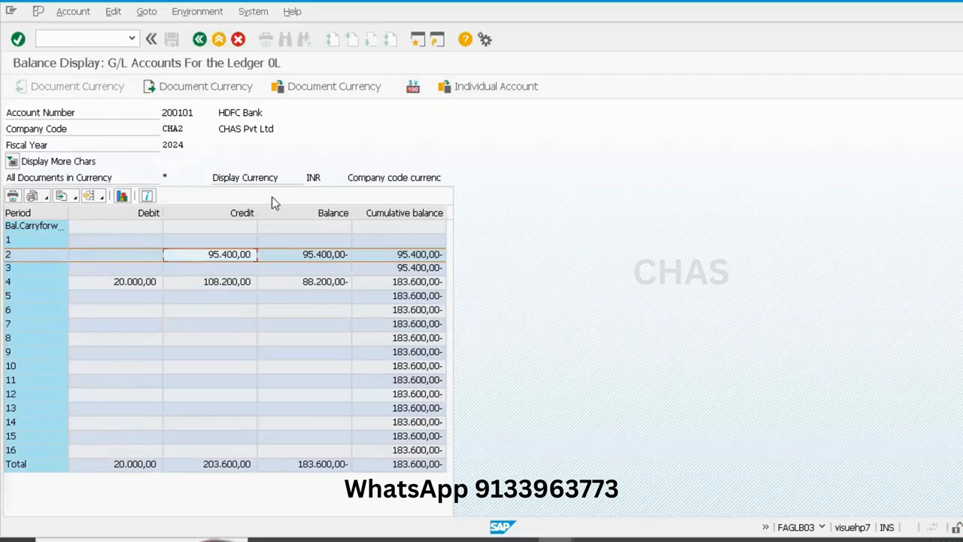
left_click(202, 37)
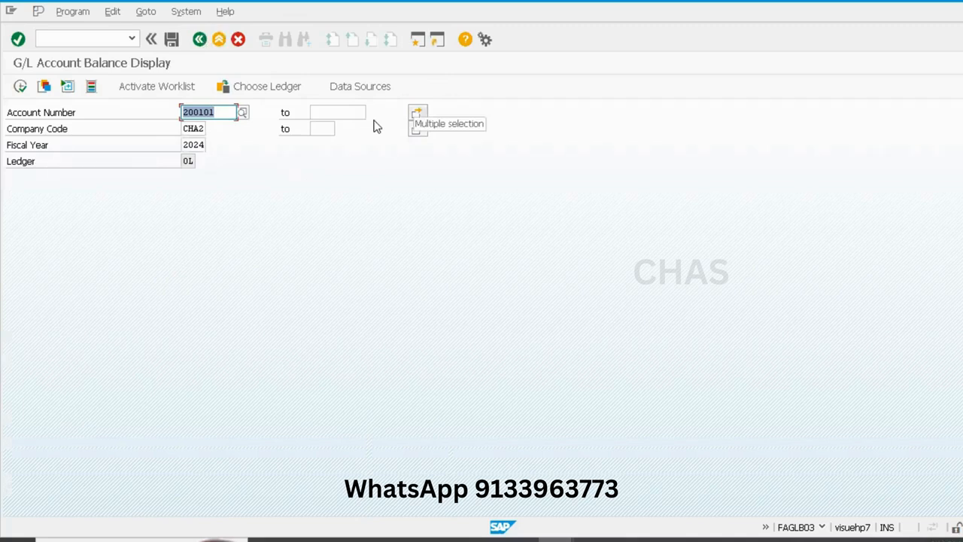
Step: Add G/L account 400301 (Rent Ac) from chart of accounts CHA2 as a second single value in the account number selection
left_click(418, 112)
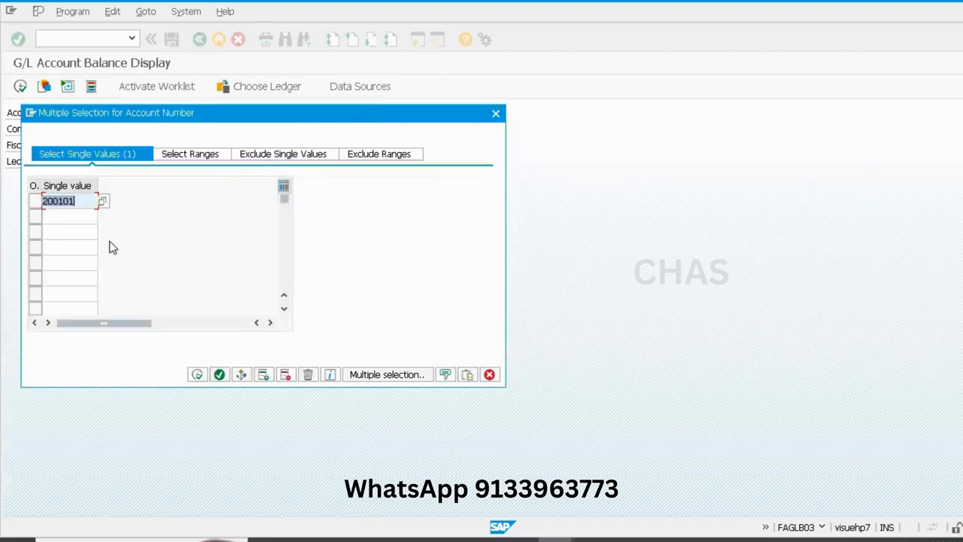
left_click(54, 216)
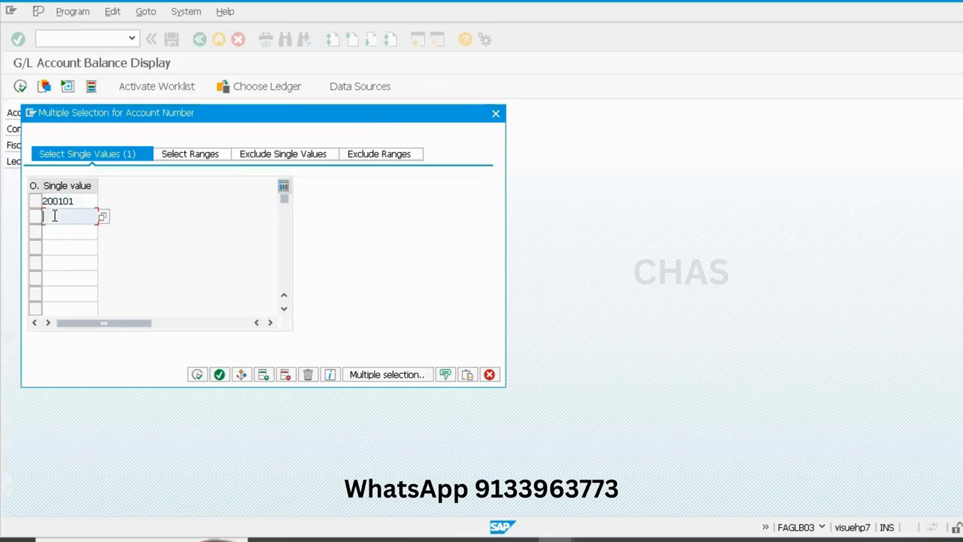
type("300")
key("BackSpace")
key("BackSpace")
key("BackSpace")
key("F4")
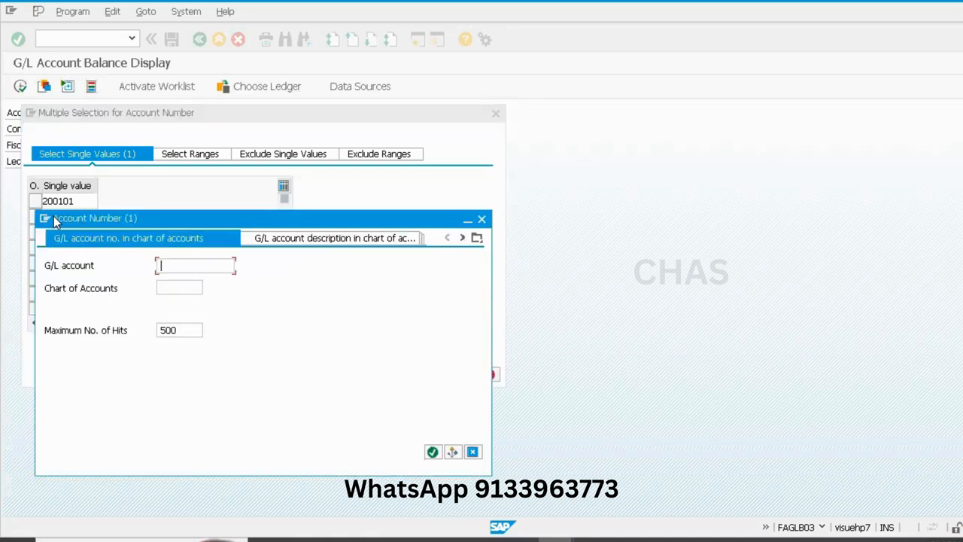
key("Tab")
type("cha2")
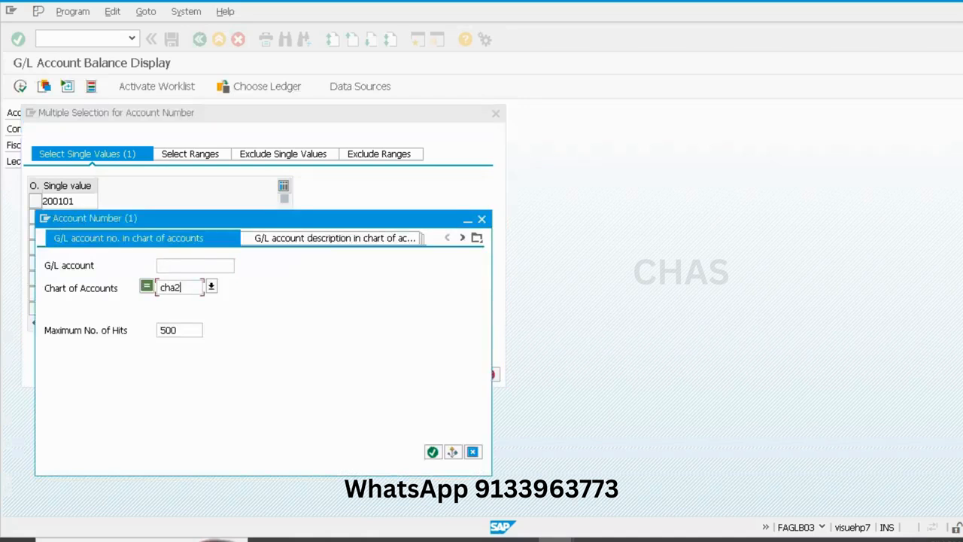
key("Return")
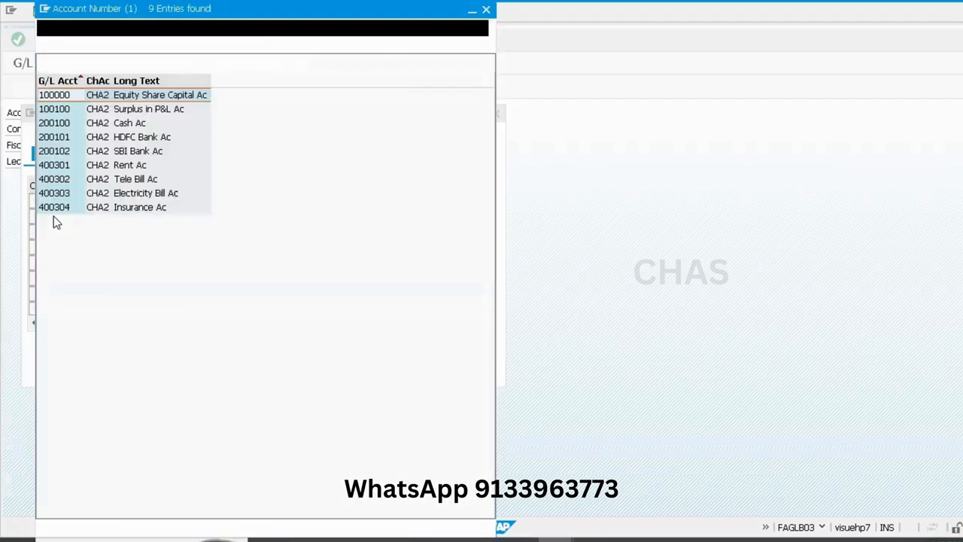
double_click(134, 166)
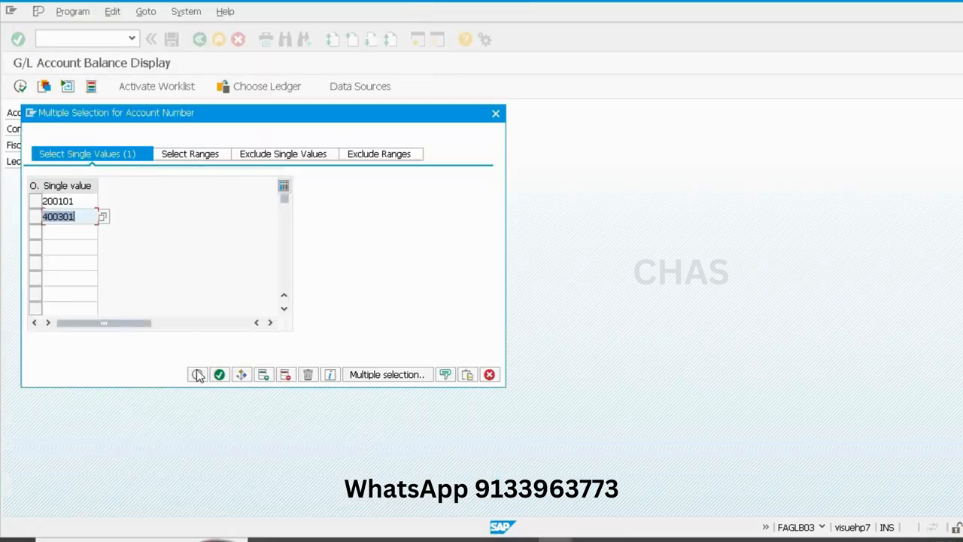
left_click(198, 374)
left_click(219, 375)
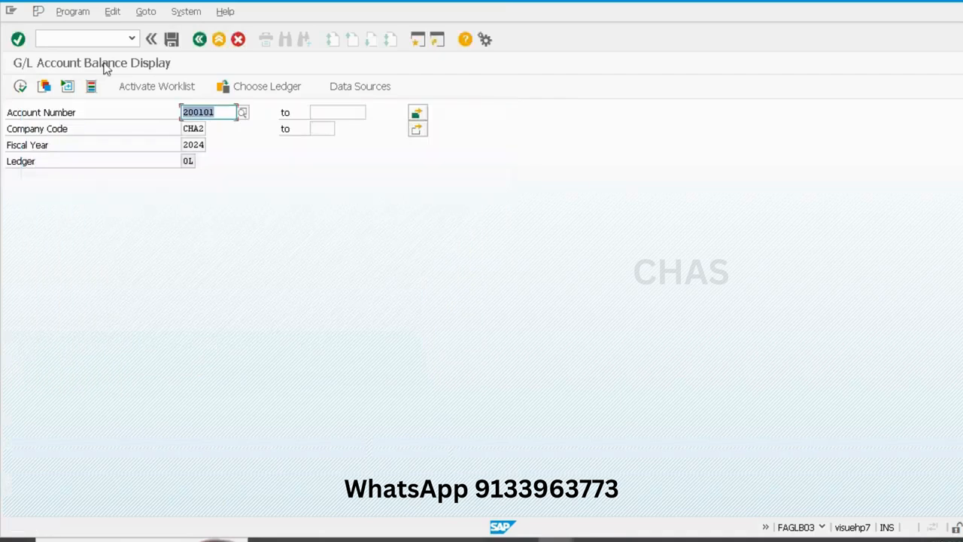
Step: Display the combined balances of accounts 200101 and 400301, view the line items behind the period 2 credit amount, and return to the balances
left_click(19, 96)
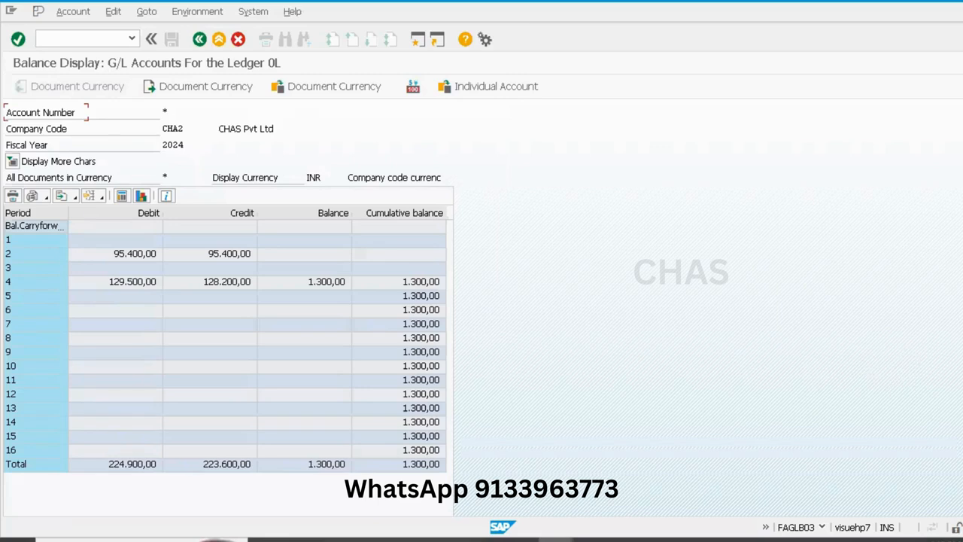
scroll(229, 306, "down", 1)
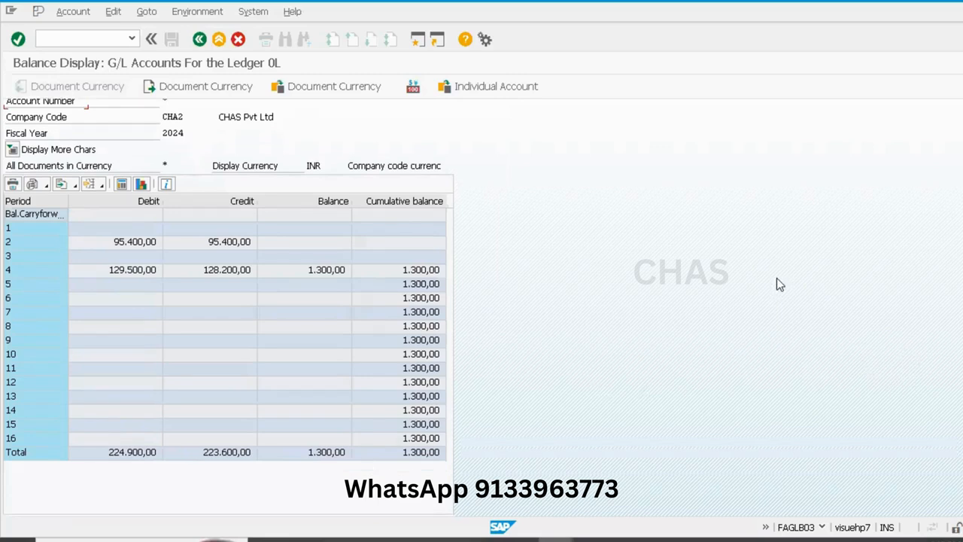
scroll(229, 307, "up", 1)
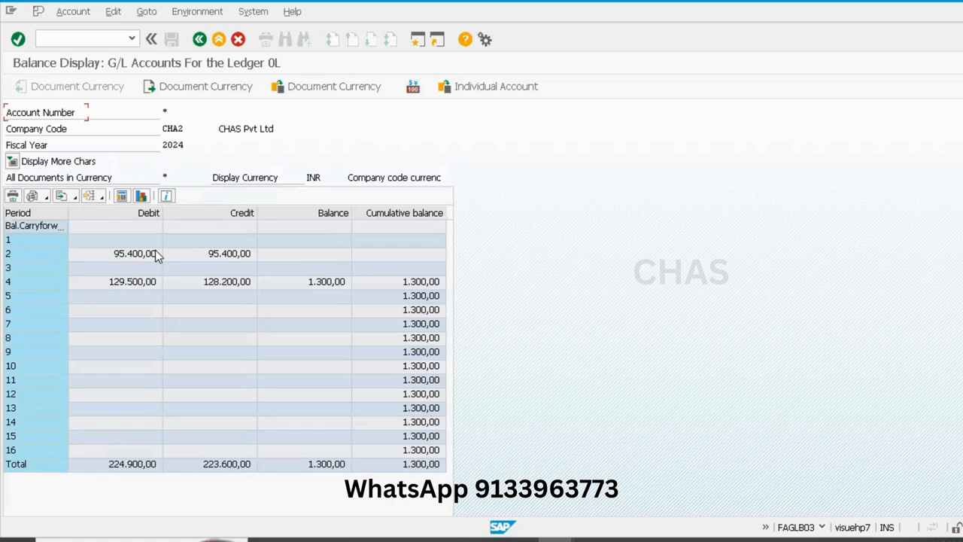
double_click(193, 253)
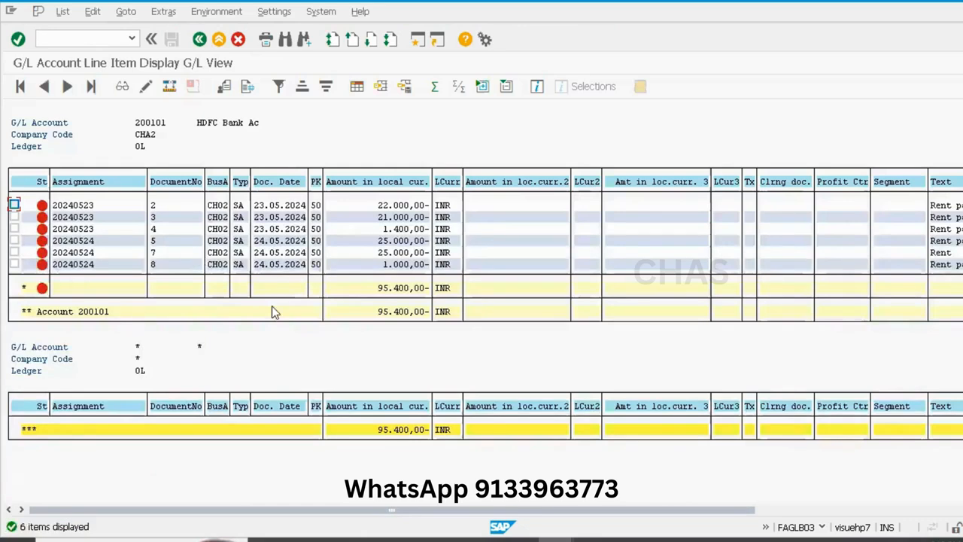
left_click(218, 40)
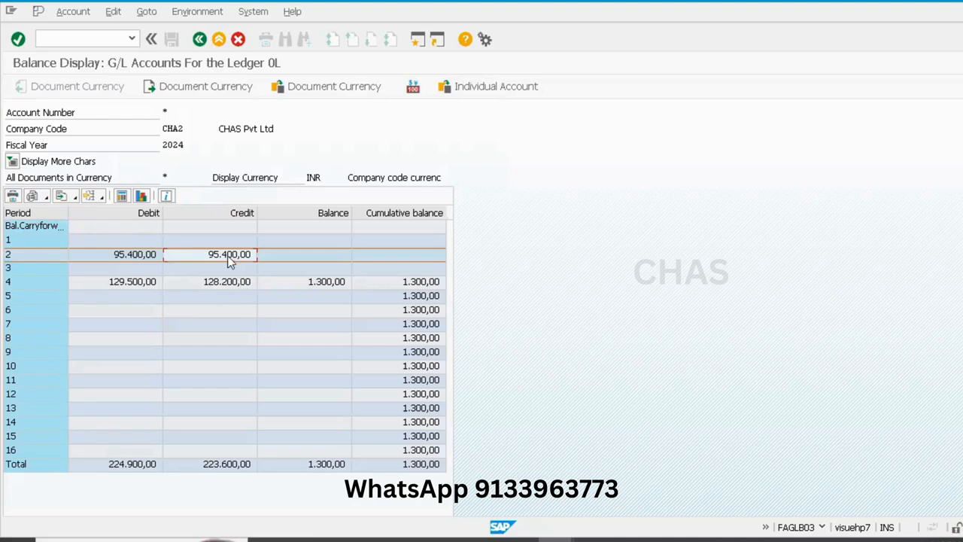
double_click(229, 256)
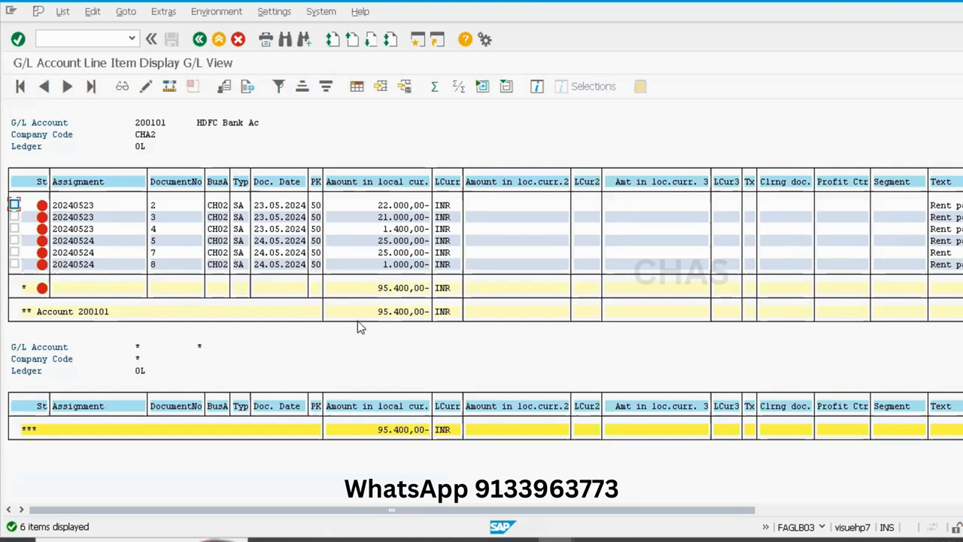
left_click(200, 39)
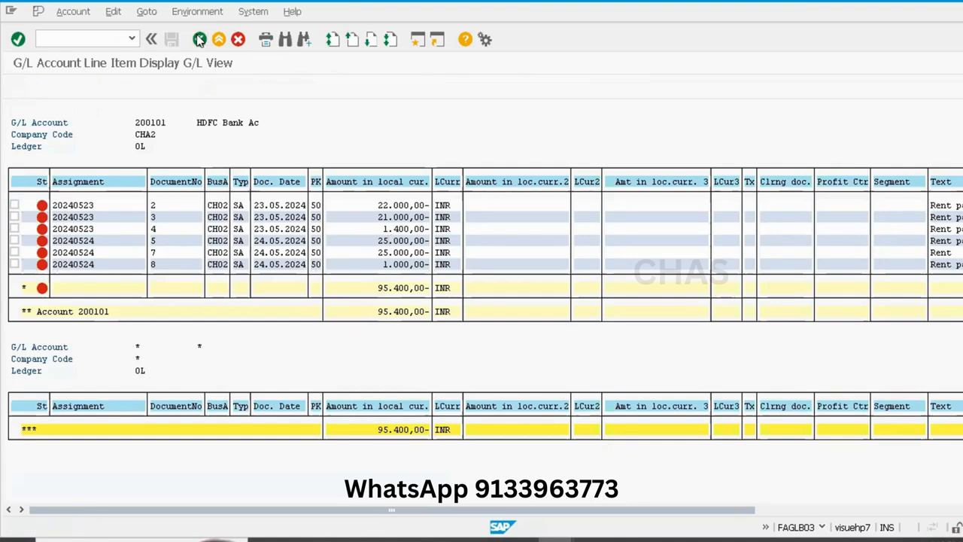
Step: View the line items behind the combined period 4 credit amount and go back to the account selection screen
double_click(205, 282)
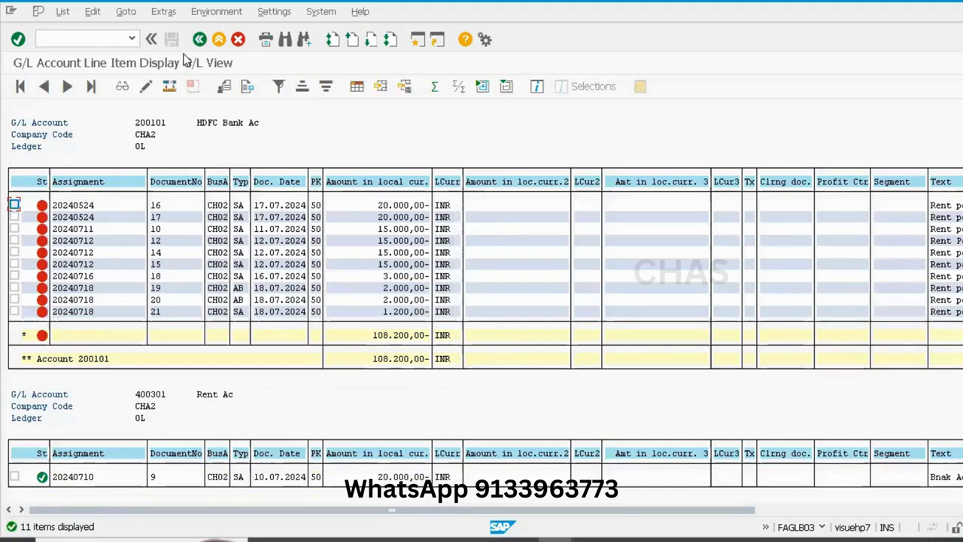
left_click(200, 43)
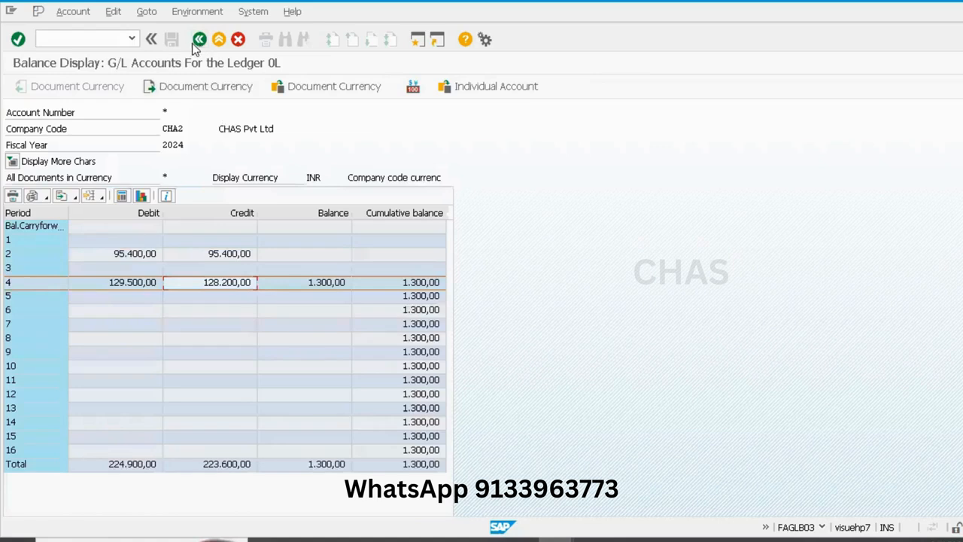
left_click(198, 41)
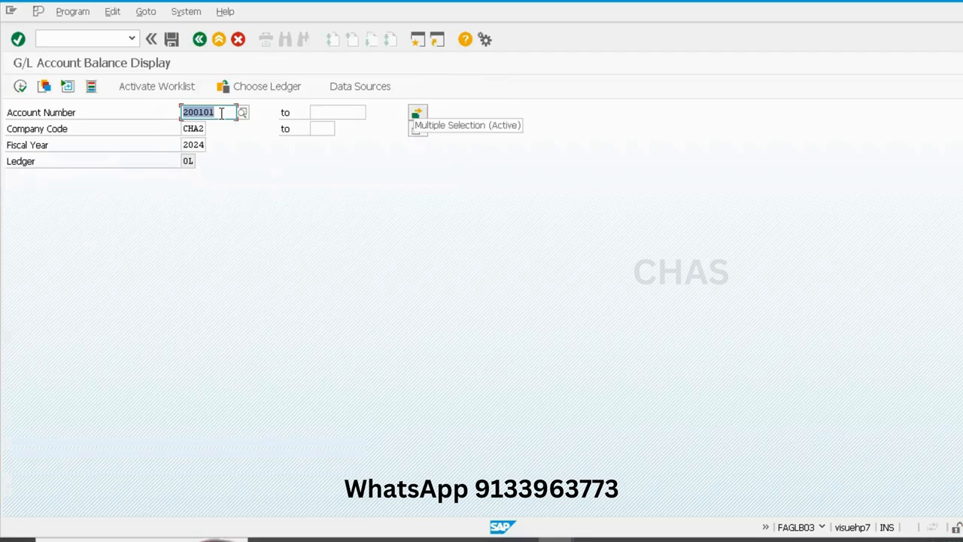
Step: Check the range option of the account number selection and remove account 400301 from its single values
left_click(417, 112)
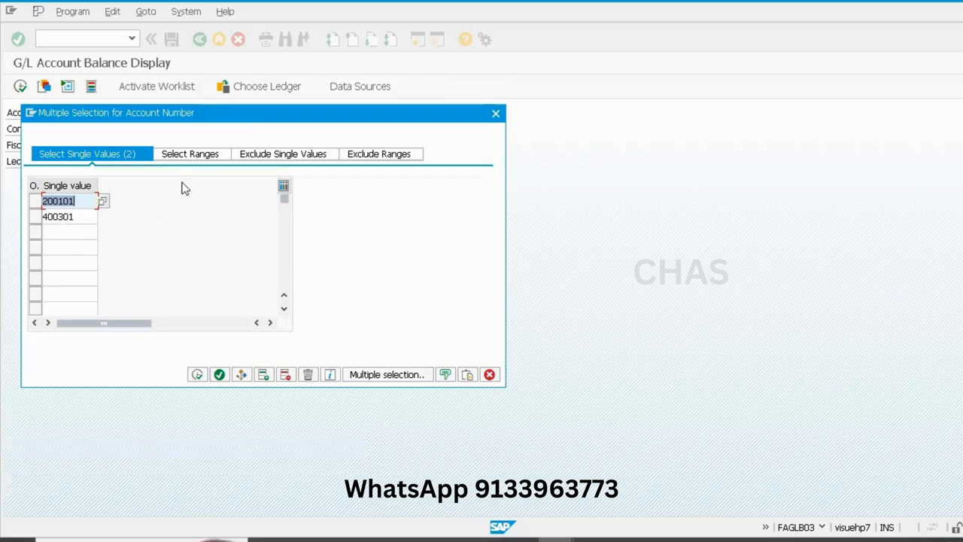
left_click(187, 154)
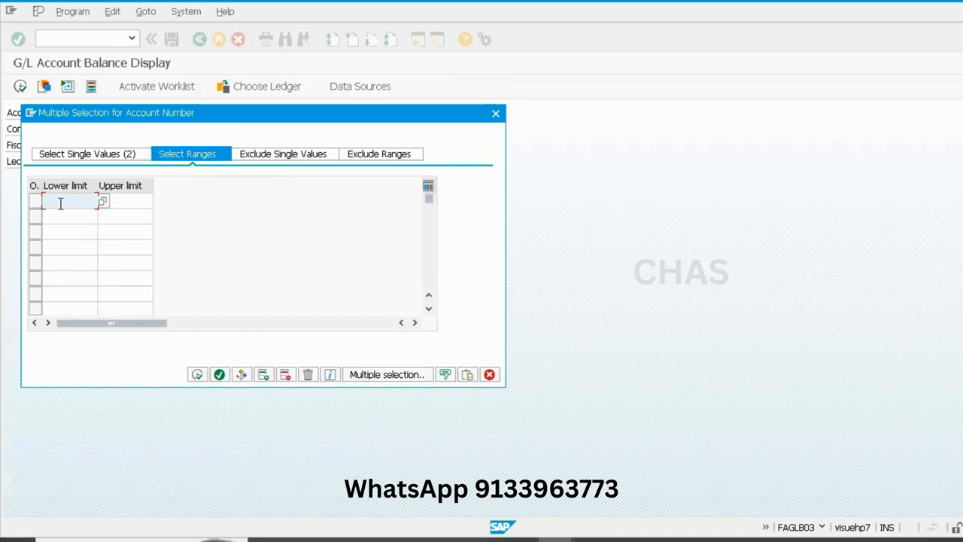
left_click(101, 154)
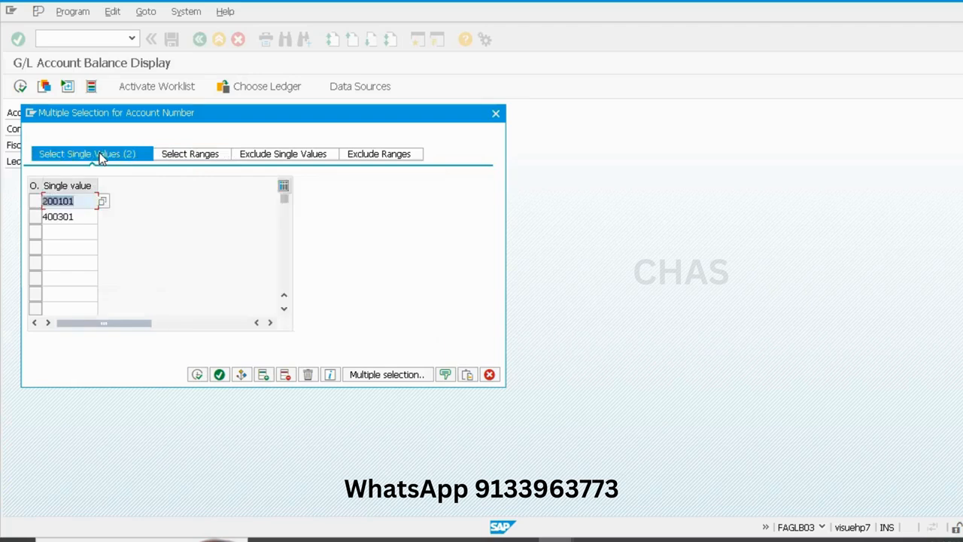
left_click(85, 218)
key("BackSpace")
key("BackSpace")
key("BackSpace")
key("BackSpace")
key("BackSpace")
key("BackSpace")
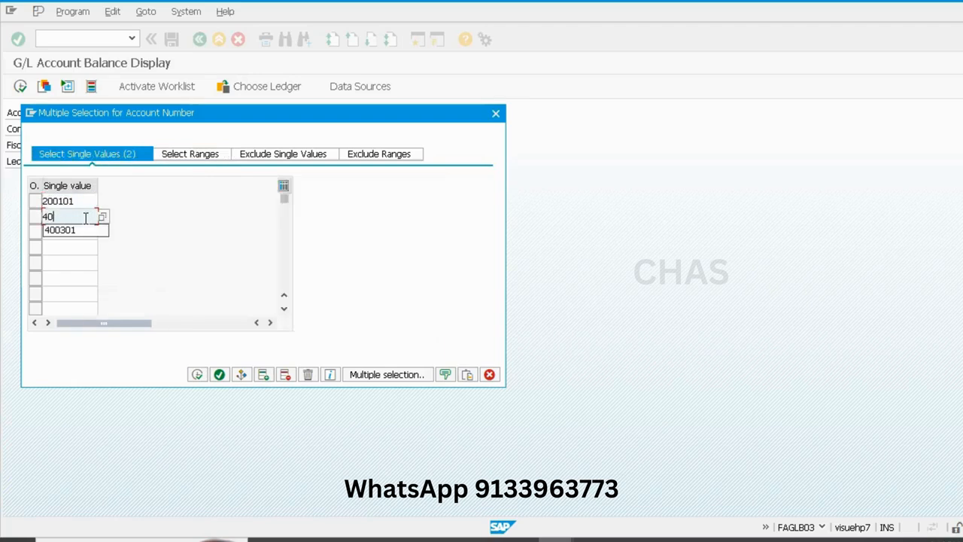
left_click(197, 375)
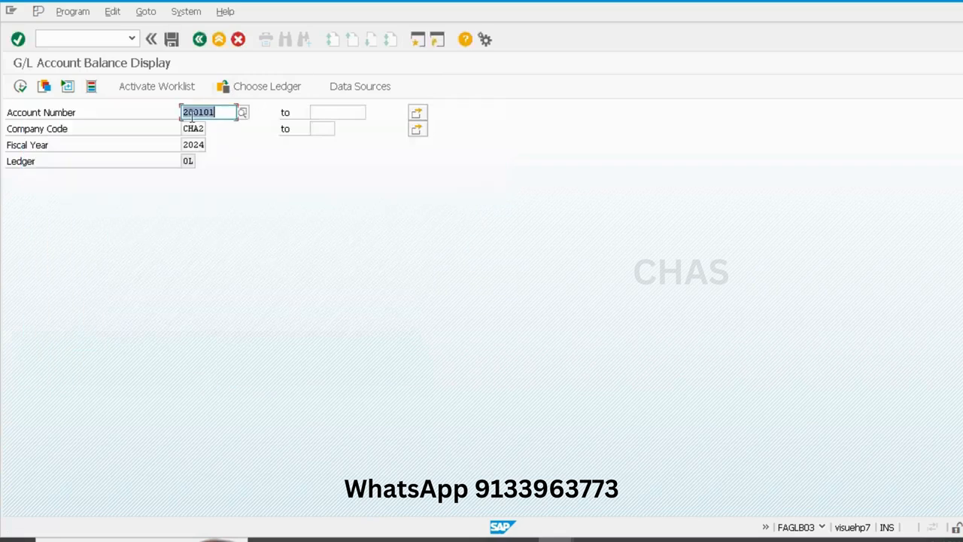
Step: Display the balances of account 200101 alone, view the line items behind its period 4 credit amount, and return to the selection screen
left_click(22, 88)
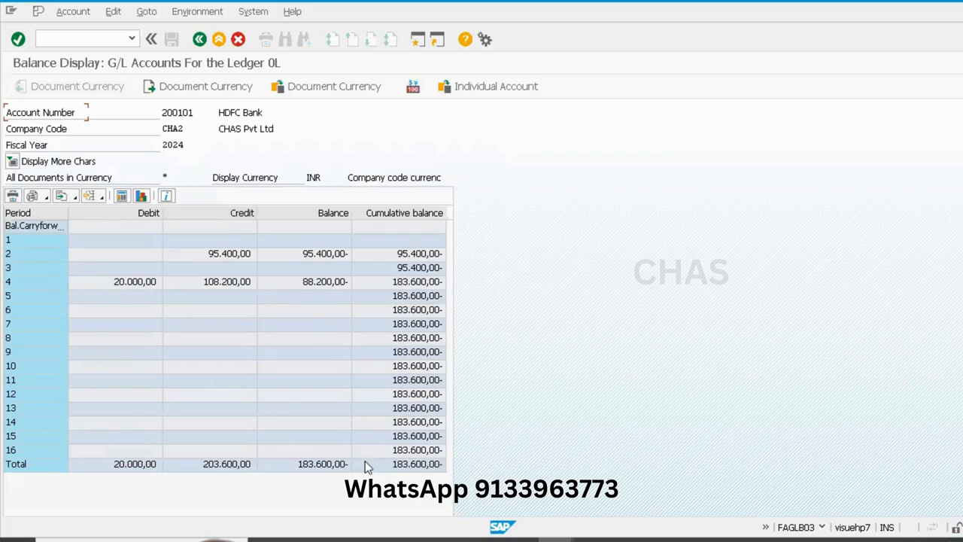
left_click(199, 39)
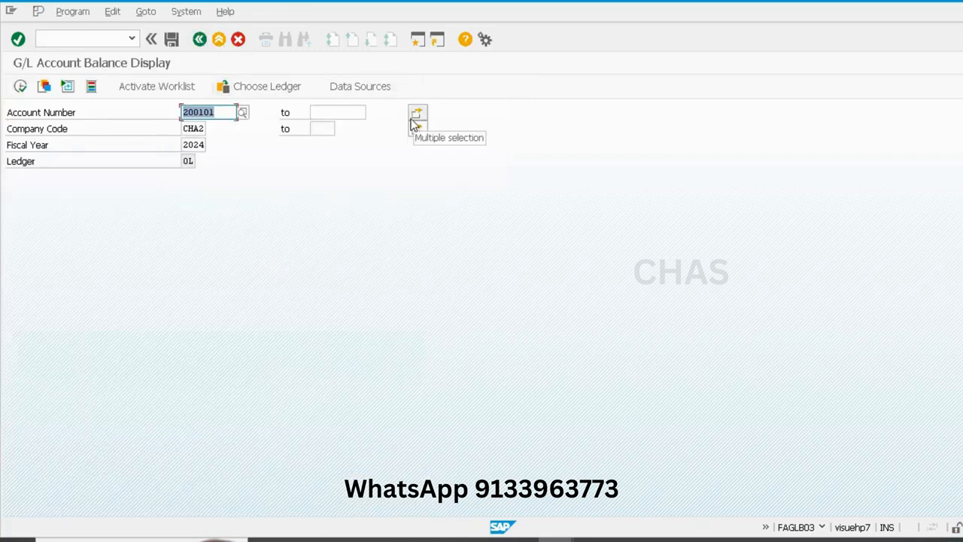
left_click(21, 87)
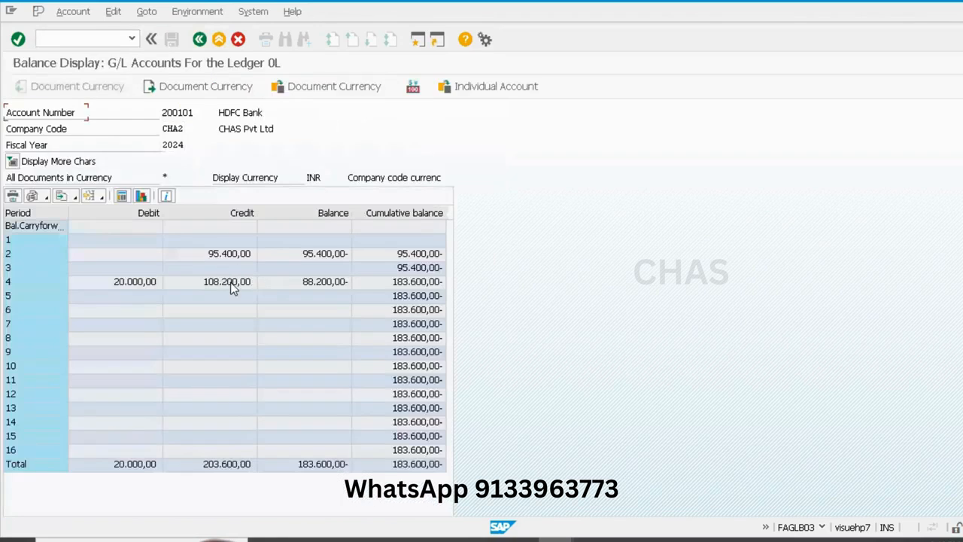
double_click(230, 282)
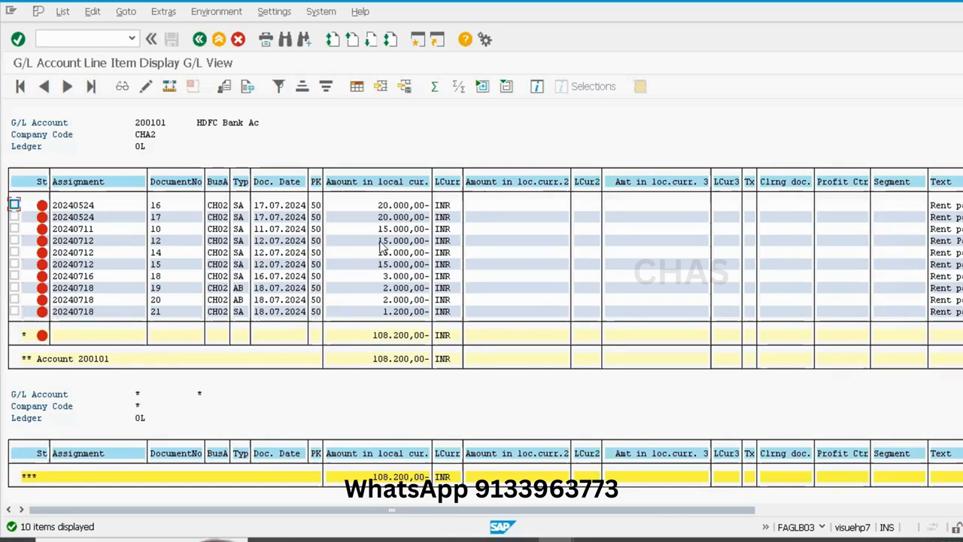
left_click(202, 45)
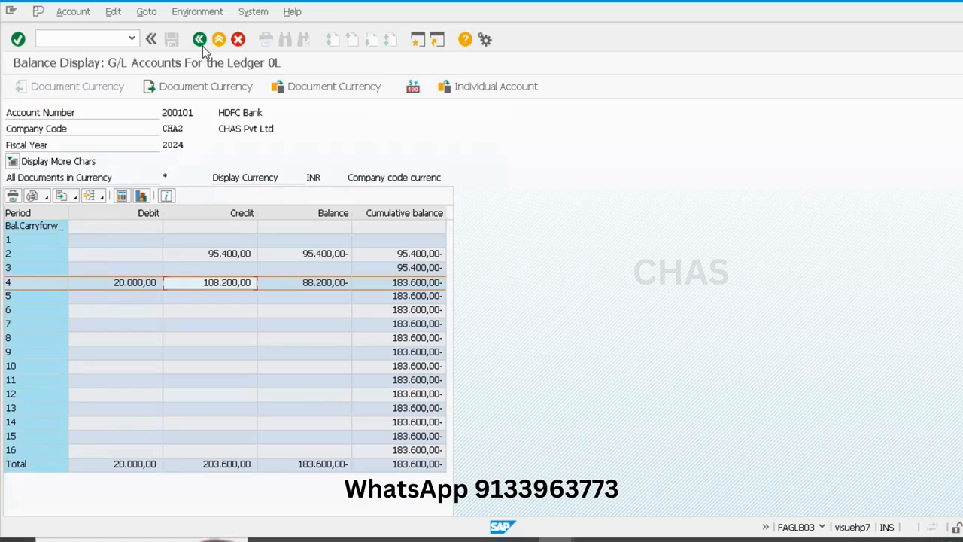
left_click(200, 41)
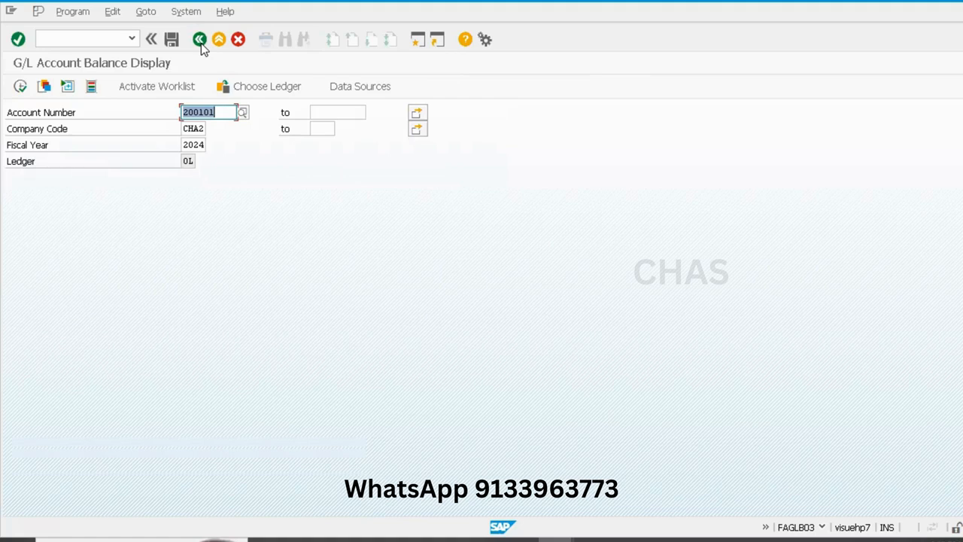
Step: Leave the balance display and run transaction FBL3N to list the open items of account 200101 in company code CHA2
left_click(200, 43)
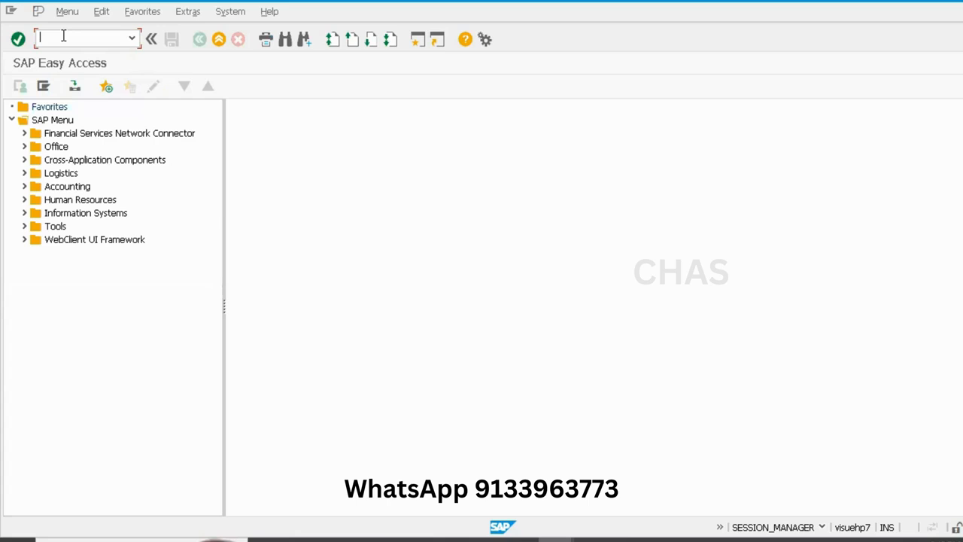
type("fbl3n")
key("Return")
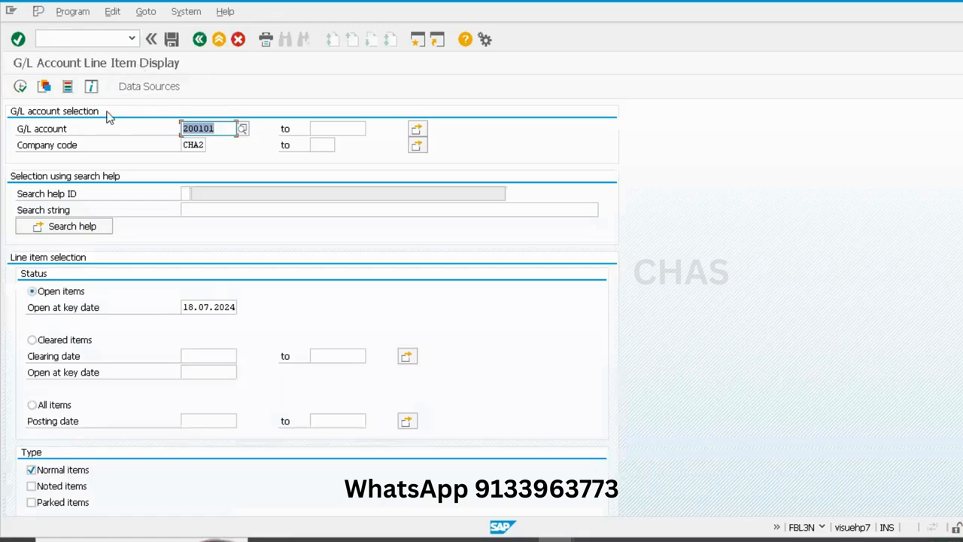
left_click(21, 87)
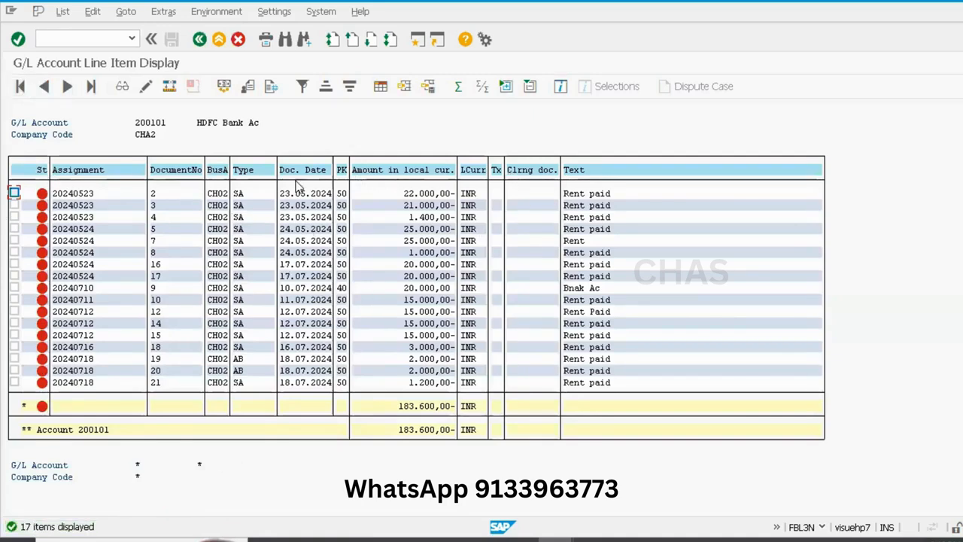
Step: Open the line item layout and hide the Posting Key, Local Currency and Tax code columns
left_click(380, 85)
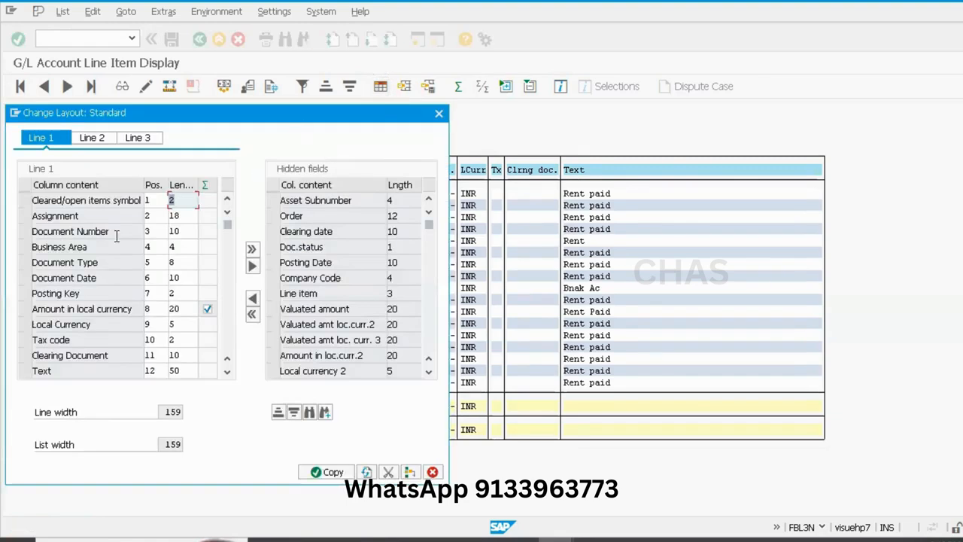
left_click(25, 294)
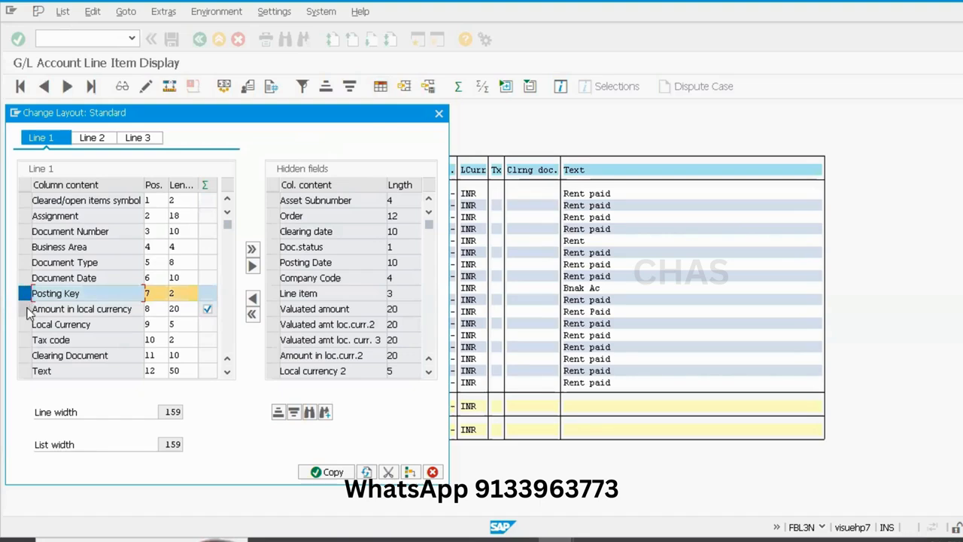
left_click(25, 325, "ctrl")
left_click(25, 339, "ctrl")
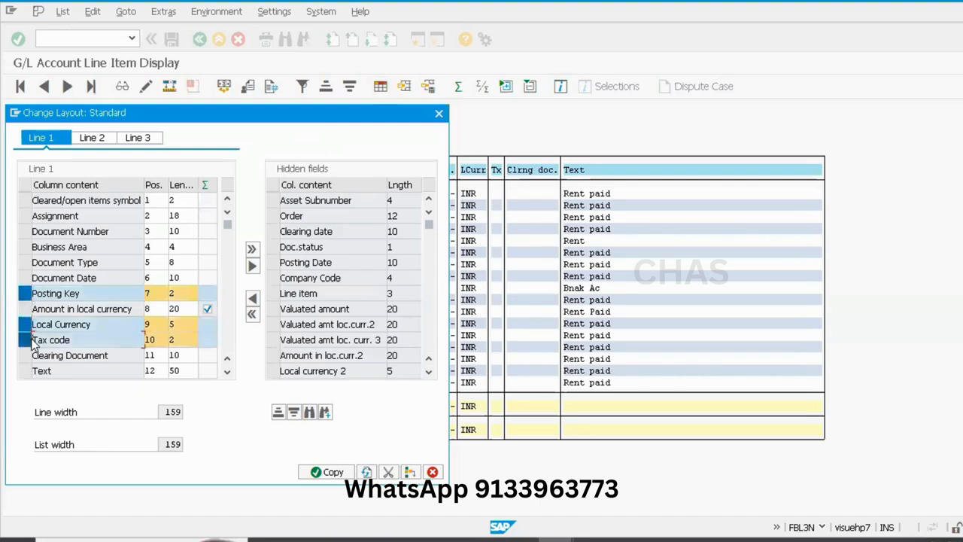
left_click(252, 267)
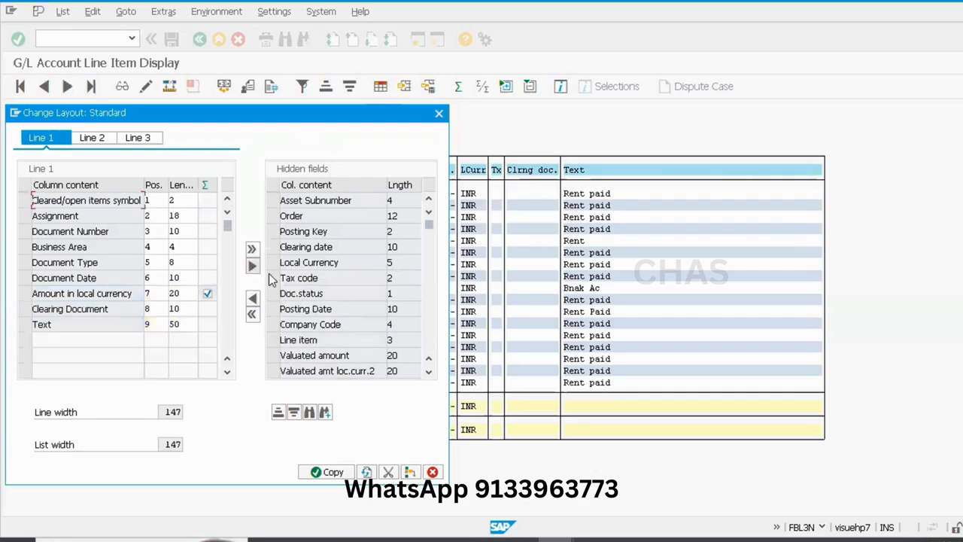
Step: Add the hidden Order field to the displayed columns and apply the changed layout to the line item list
left_click(274, 218)
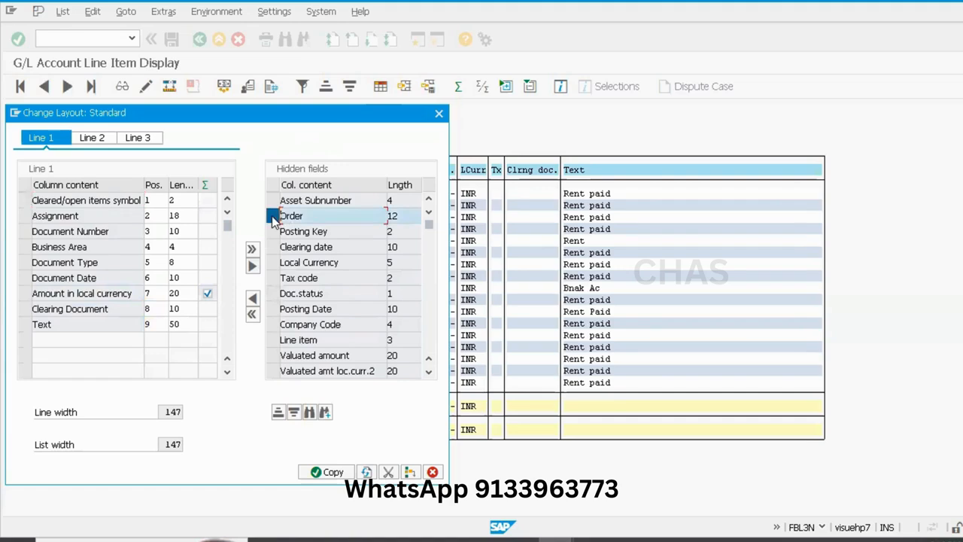
left_click(252, 299)
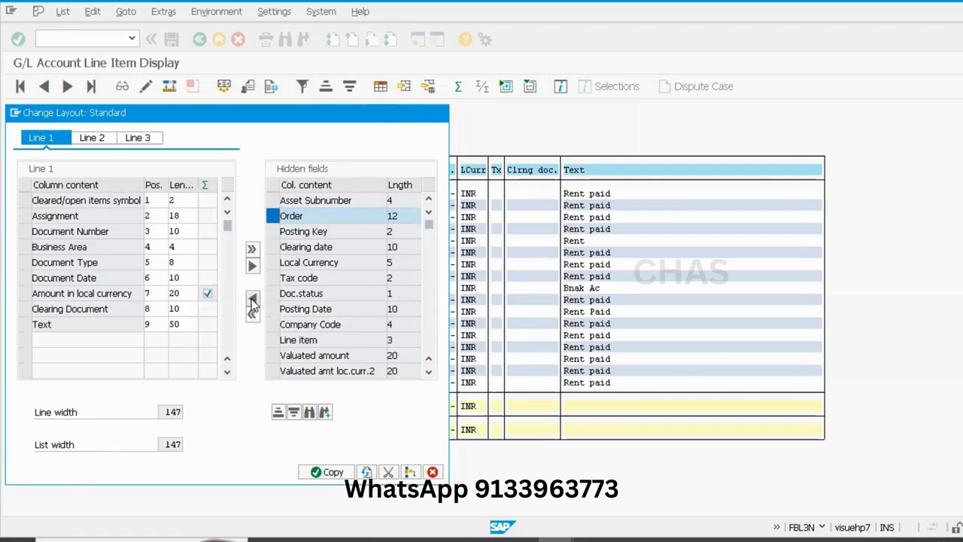
left_click(327, 474)
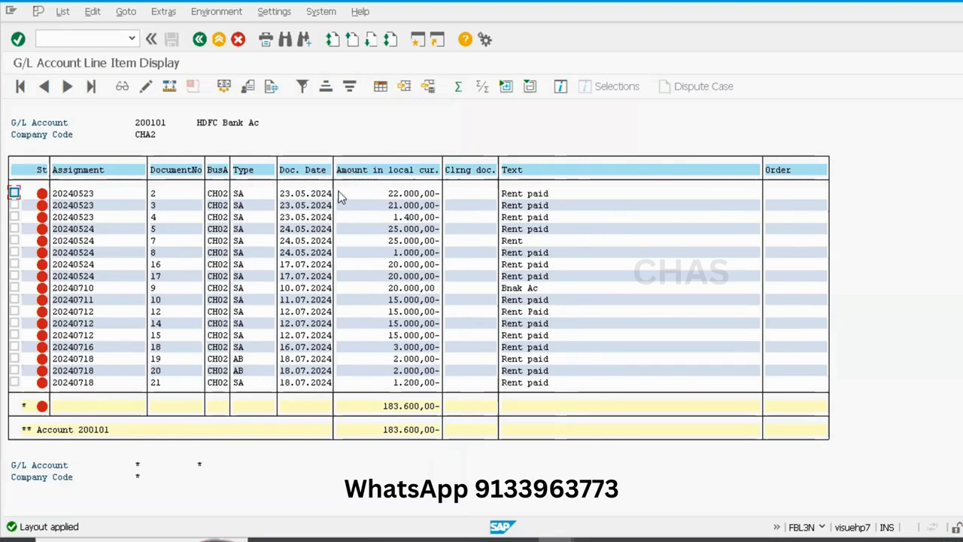
Step: Leave the line item display and run transaction F-65 to park a G/L document
left_click(199, 40)
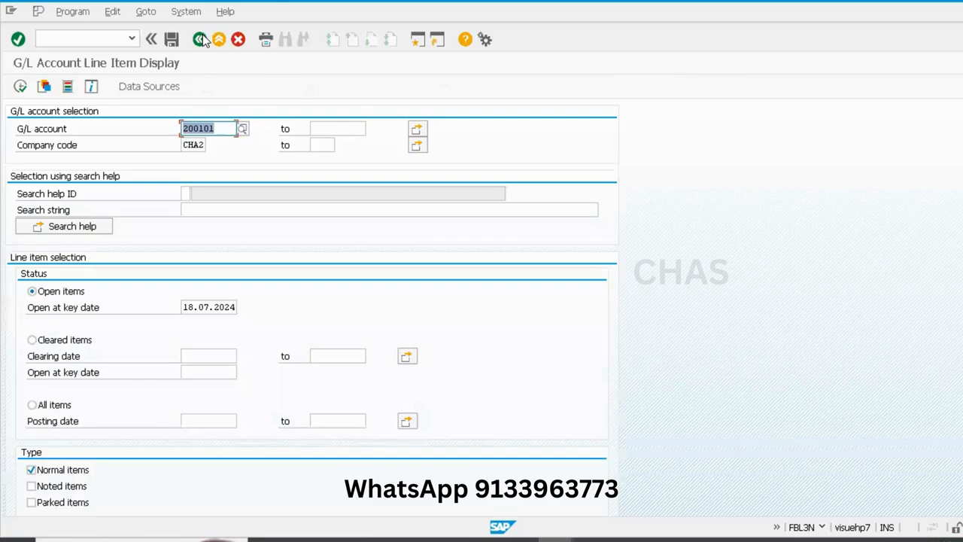
left_click(200, 39)
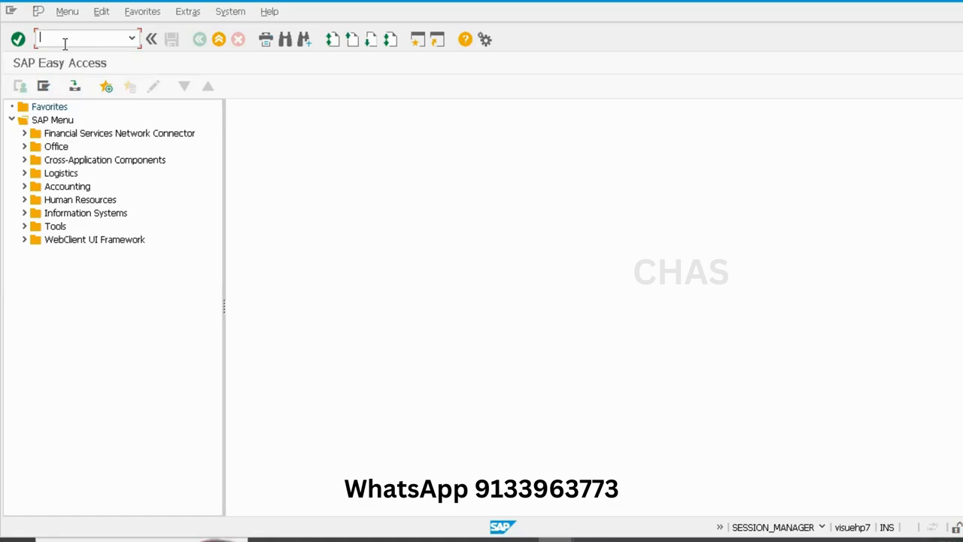
type("f-65")
key("Return")
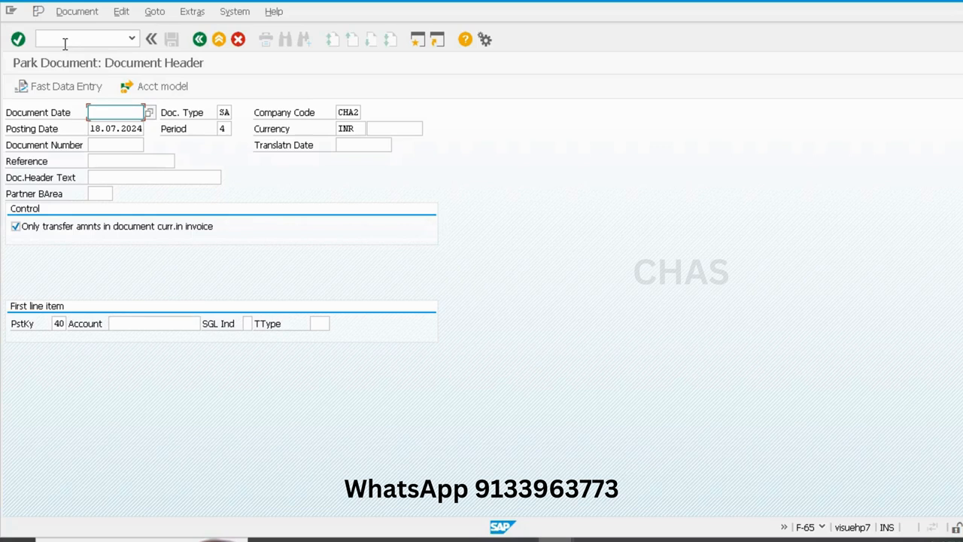
Step: Set the document date in the header to 18.07.2024
type("18")
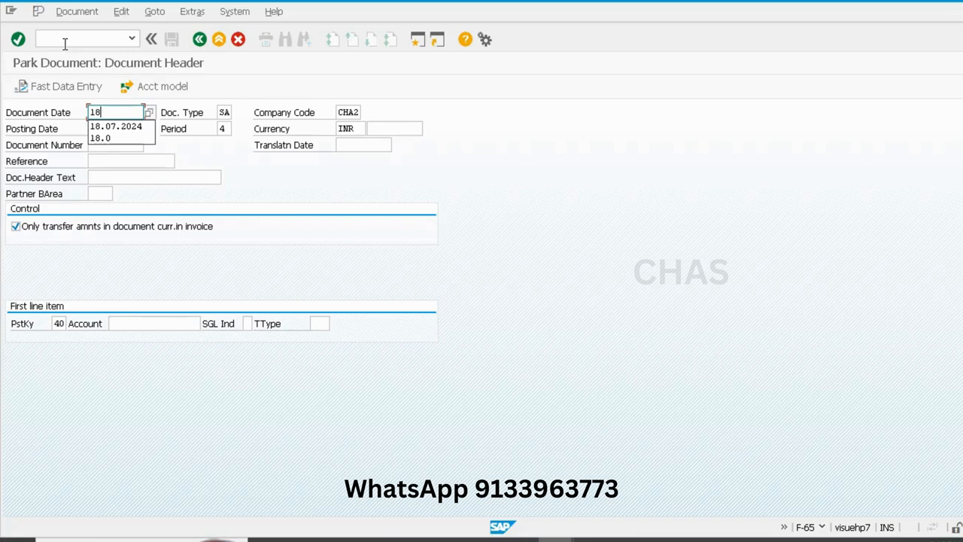
key("Down")
key("Return")
Step: Enter G/L account 400301 for the first line item with posting key 40 and continue to its item details
key("Tab")
key("Tab")
key("Tab")
key("Tab")
key("Tab")
key("Tab")
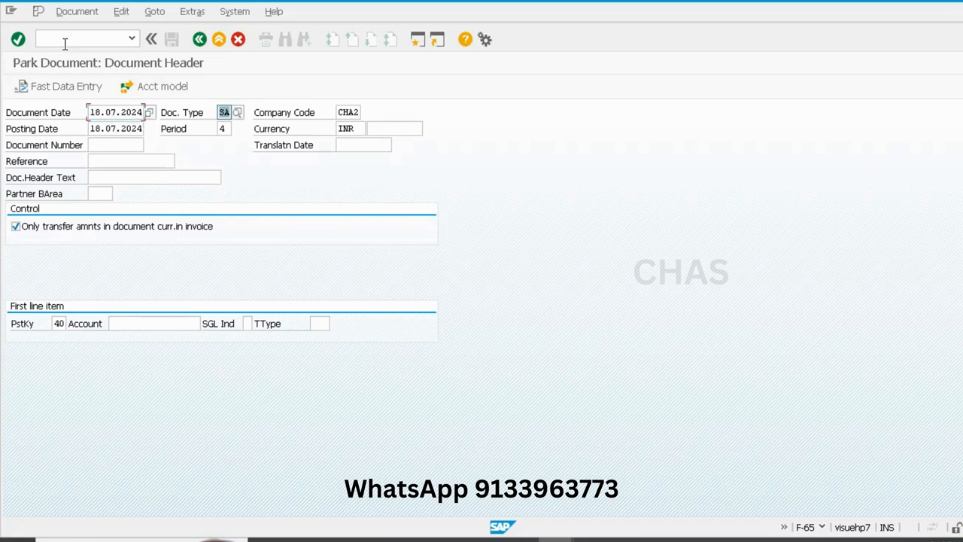
key("Tab")
key("Tab")
key("Tab")
key("Tab")
key("Tab")
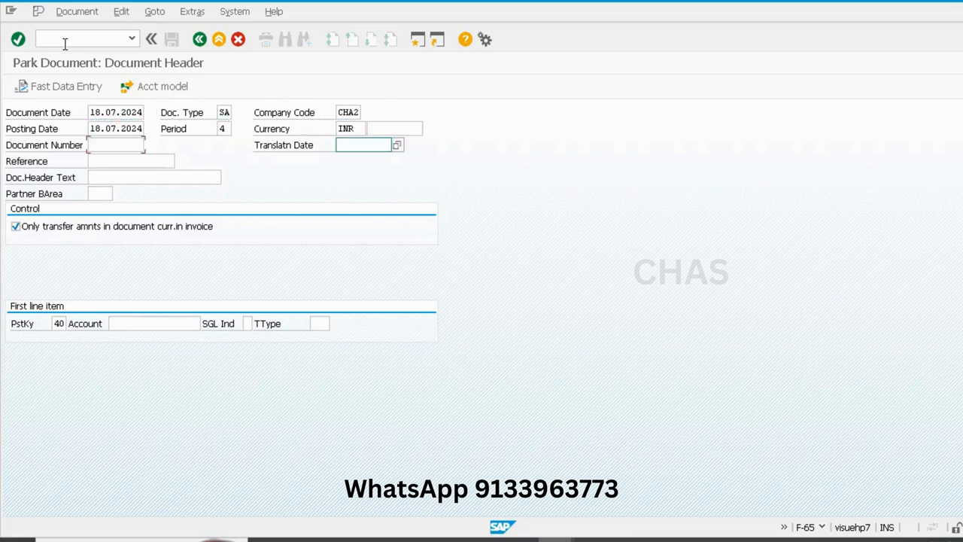
key("Tab")
key("Tab")
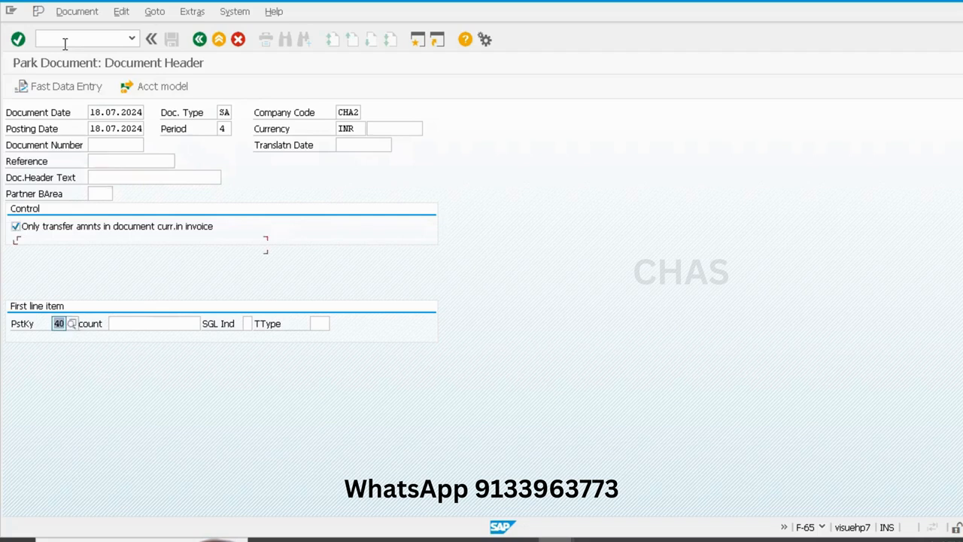
key("Tab")
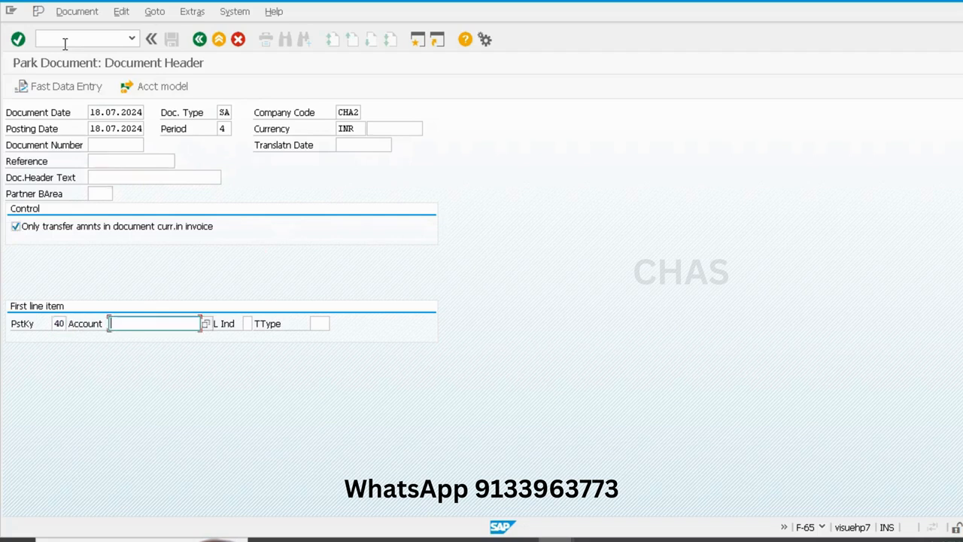
type("400301")
key("Return")
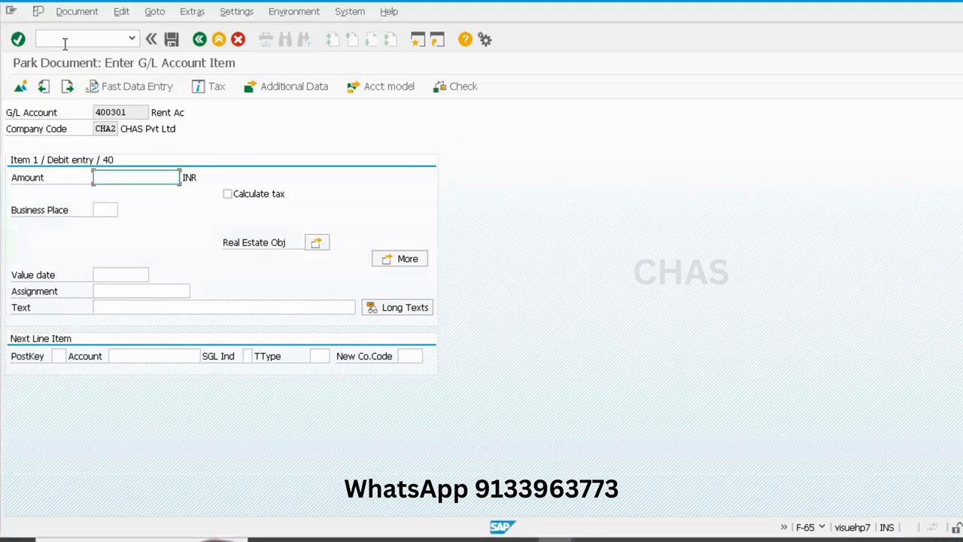
Step: Set the debit item's amount to 50000 INR and its value date to 18.07.2024
type("50000")
key("Tab")
key("Tab")
key("Tab")
key("Tab")
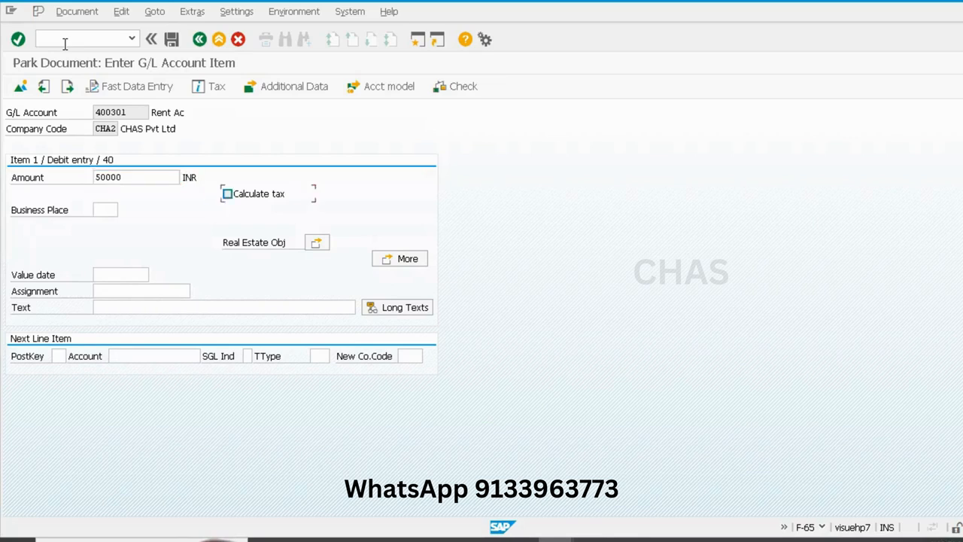
key("Tab")
type("1")
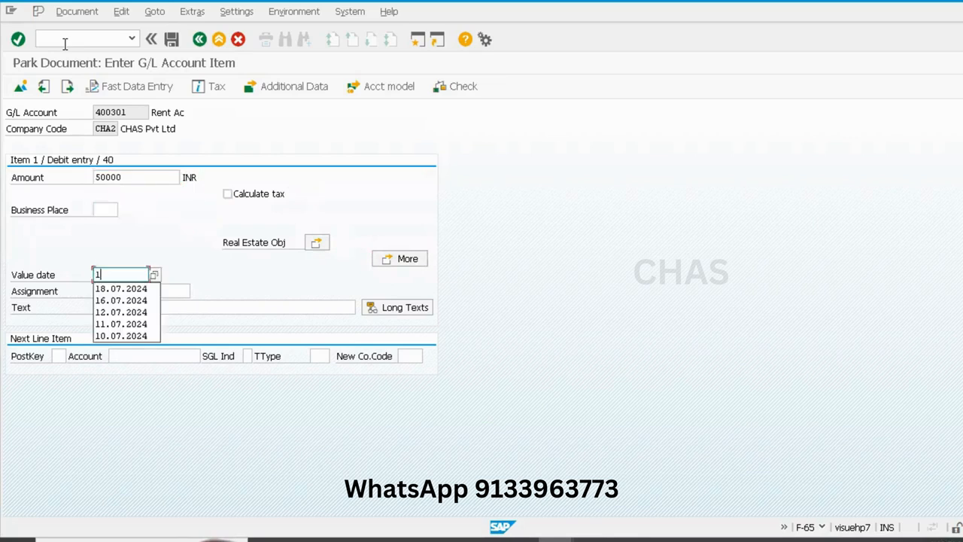
key("Return")
Step: Fill in the debit item's text as "Rent paid"
key("Tab")
key("Tab")
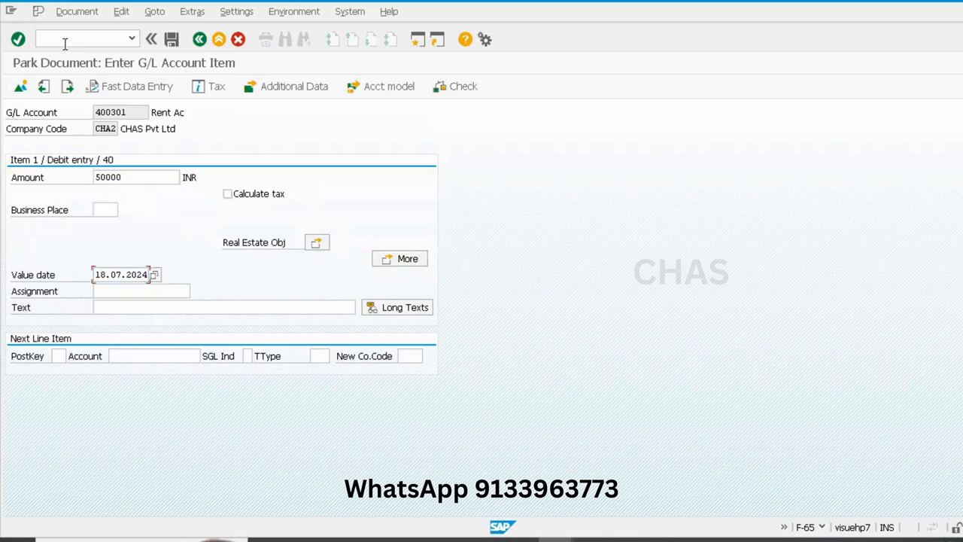
type("r")
key("Down")
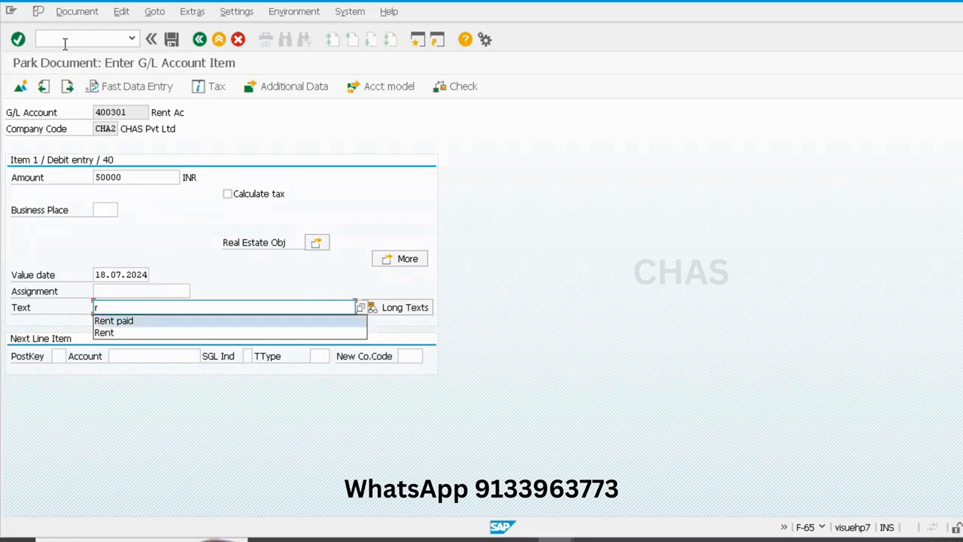
key("Return")
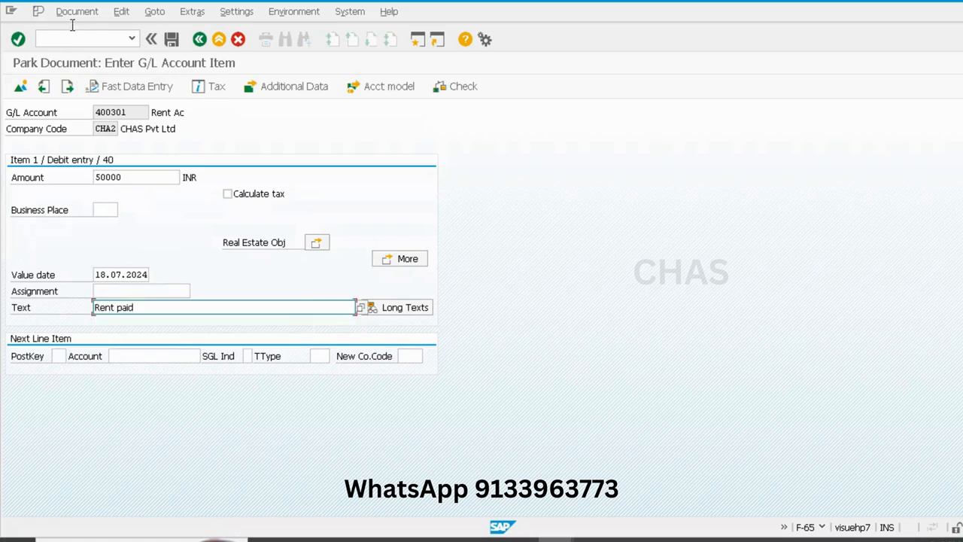
Step: Assign business area CH02 to the debit item in its additional coding block
left_click(396, 264)
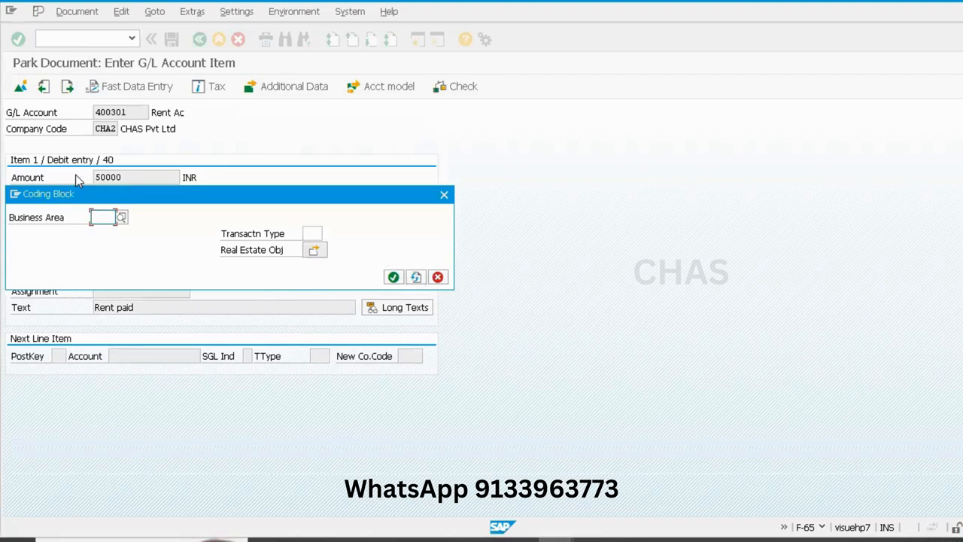
type("ch02")
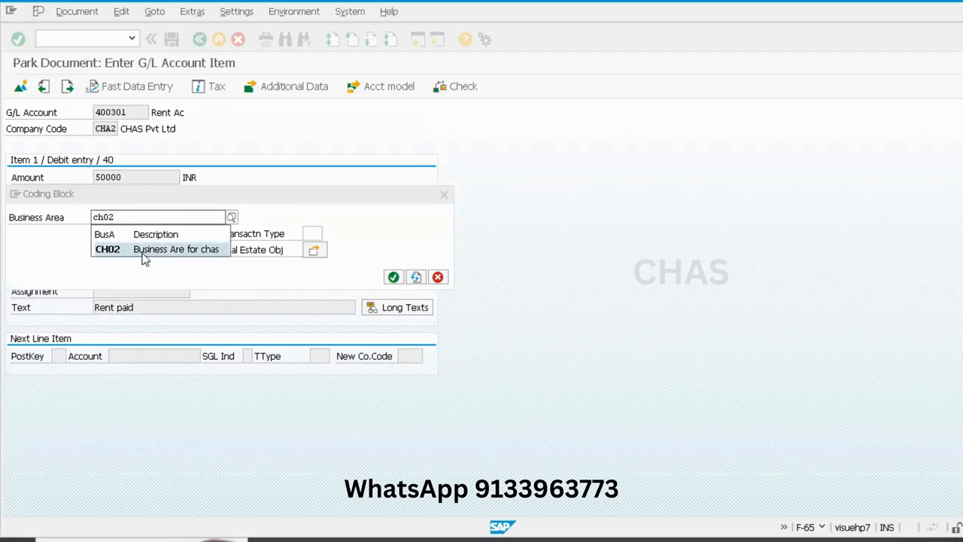
left_click(143, 251)
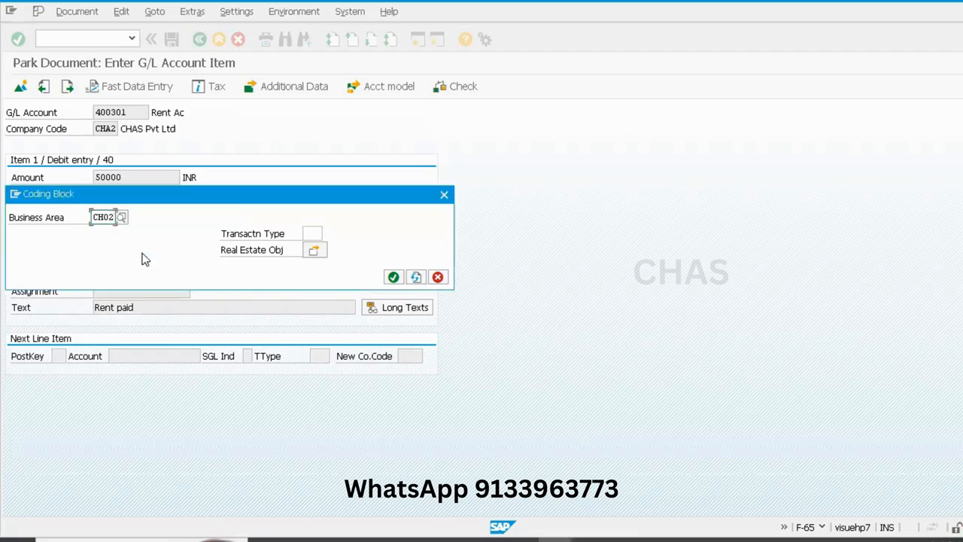
left_click(393, 277)
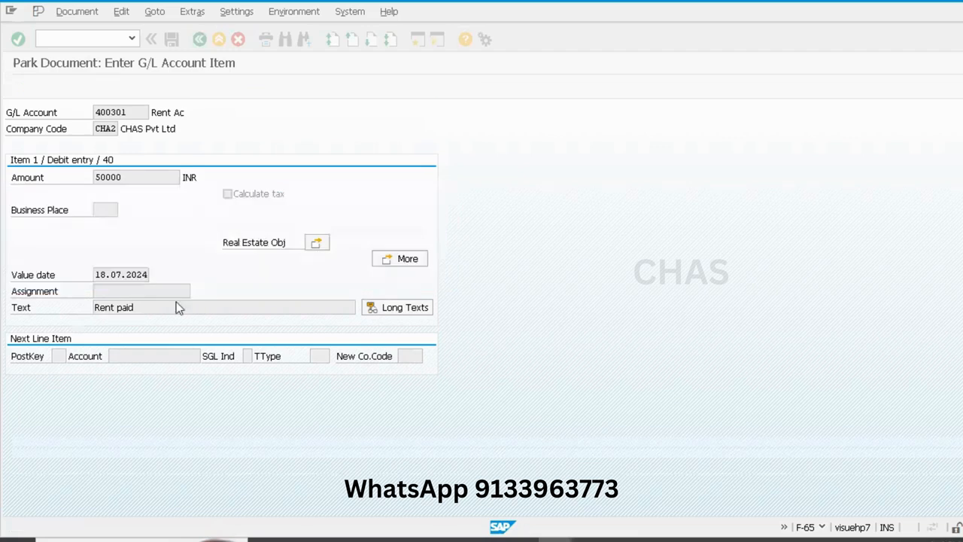
Step: Set the posting key of the next line item to 50 for a credit entry
left_click(56, 353)
type("5")
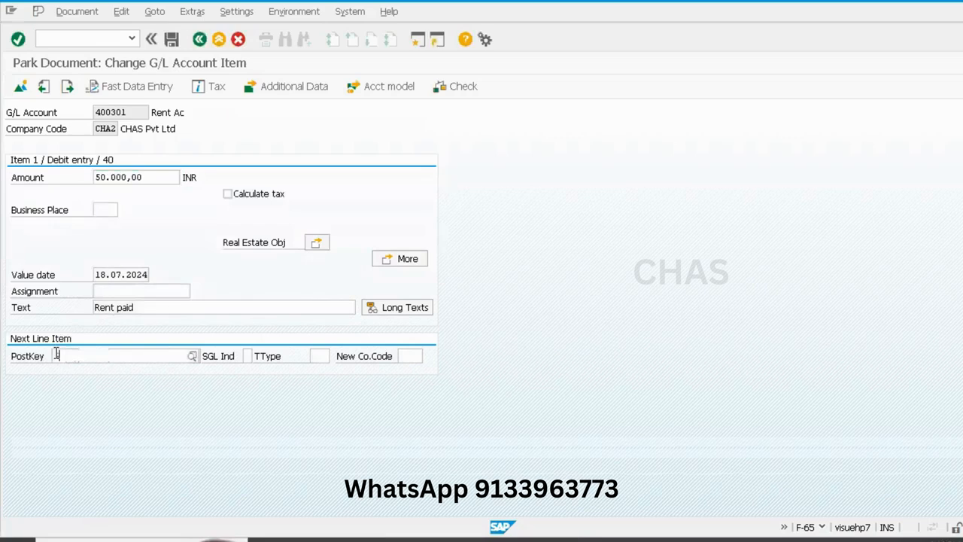
type("0")
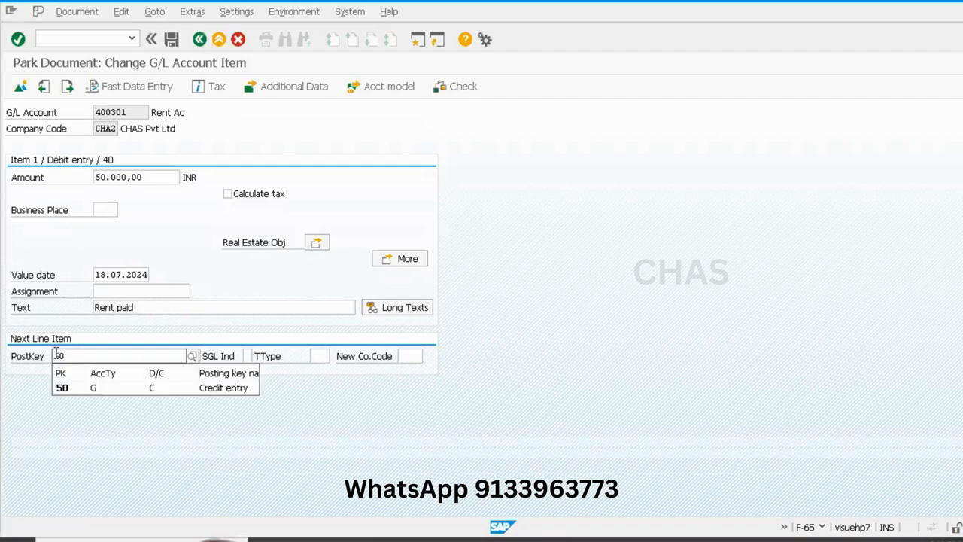
key("Return")
key("Tab")
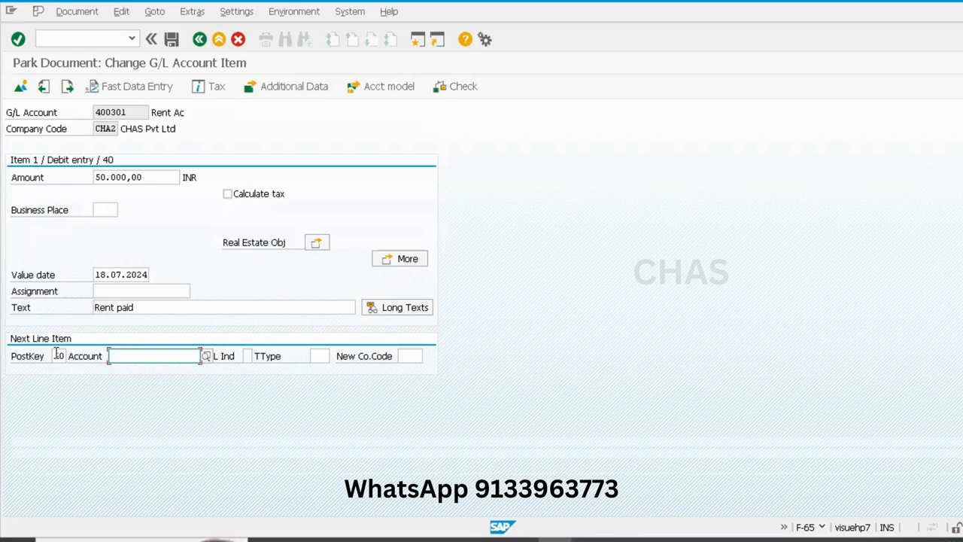
Step: Look up the chart of accounts, choose 200101 HDFC Bank Ac for the next line item and open its details
type("4")
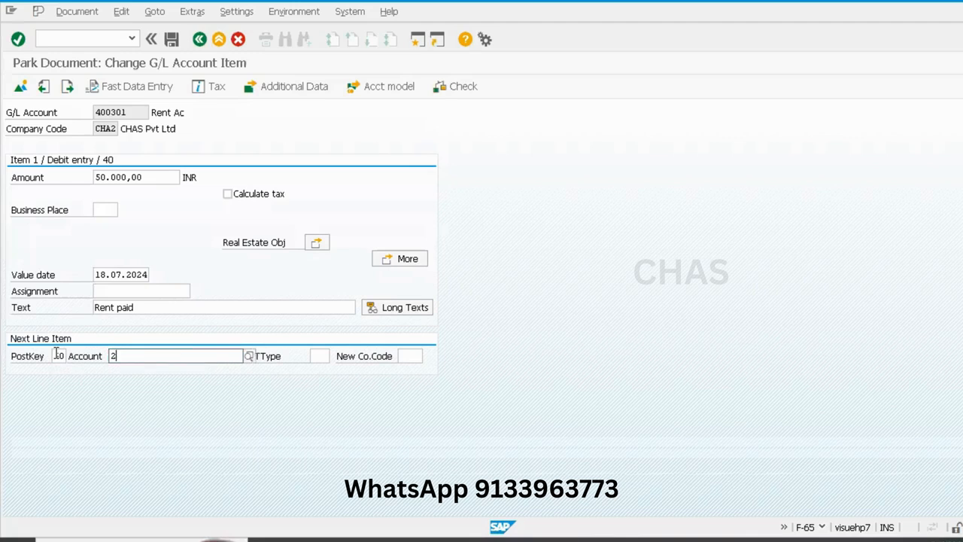
key("BackSpace")
left_click(57, 356)
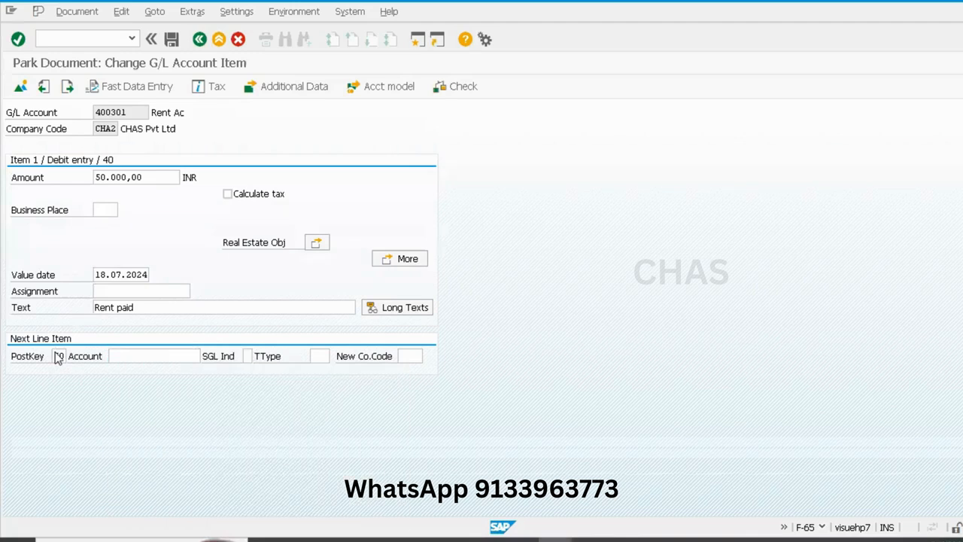
key("F4")
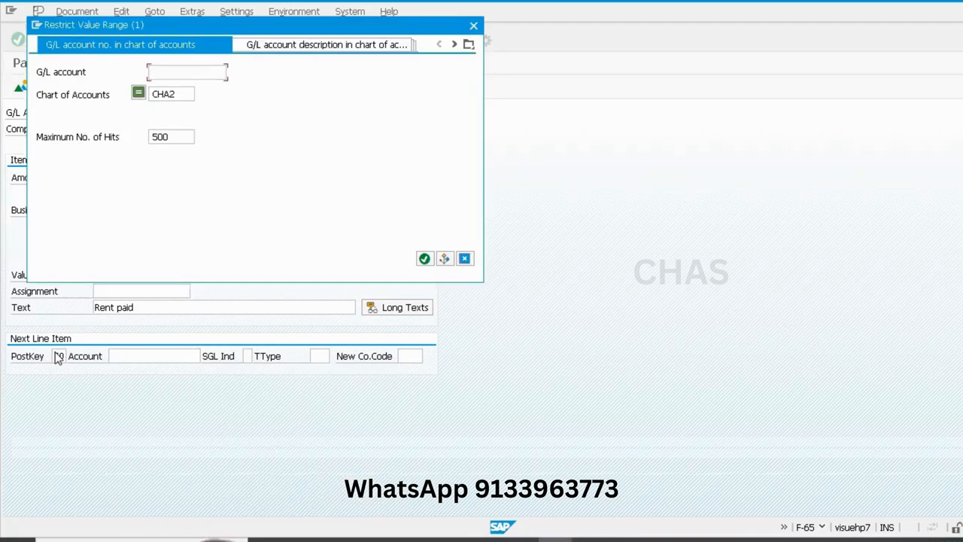
key("Return")
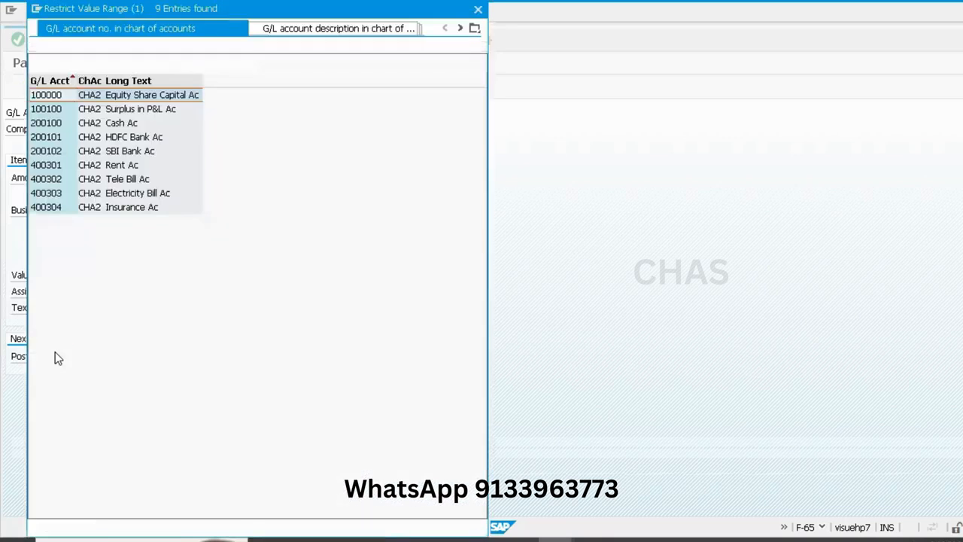
key("Down")
key("Down")
key("Escape")
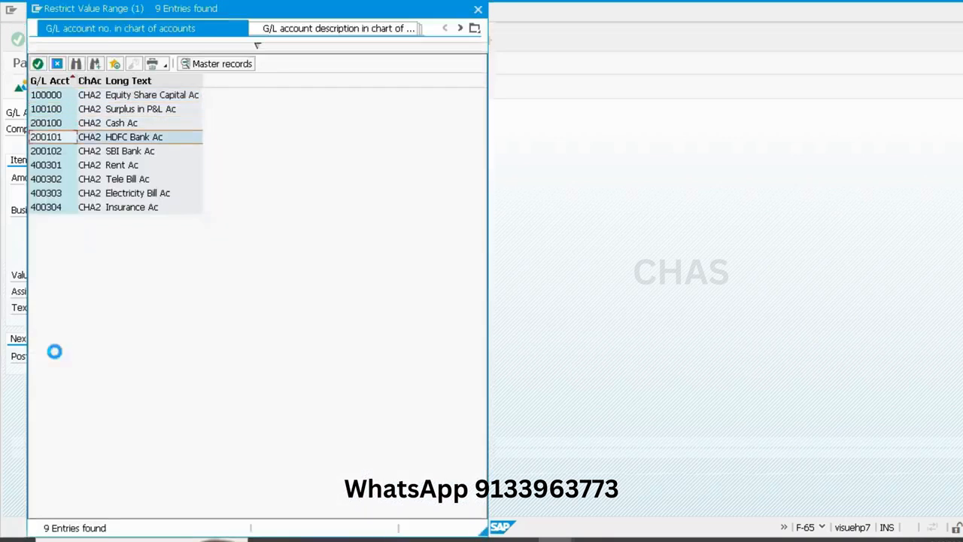
key("Return")
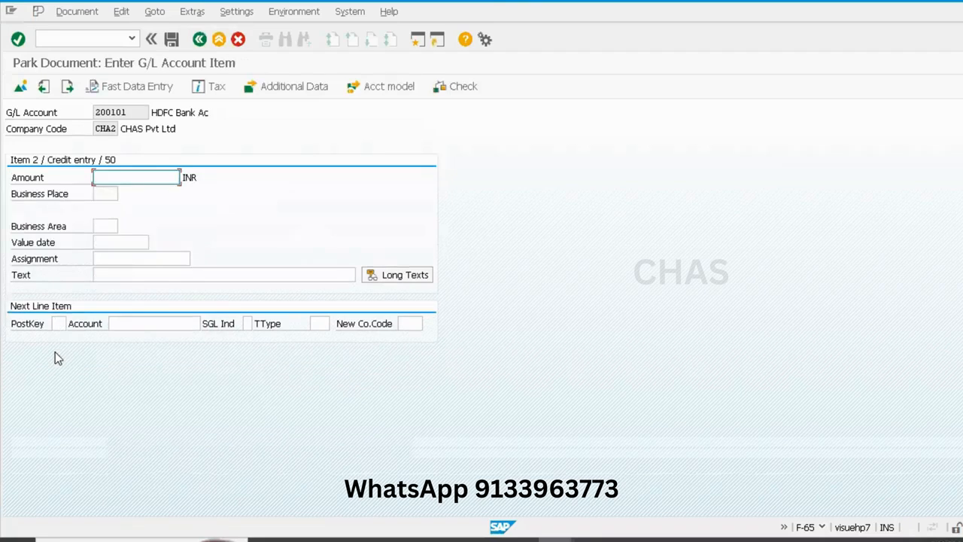
Step: Enter * as the credit item's amount and assign business area CH02 to it
type("*")
key("Tab")
key("Tab")
type("ch02")
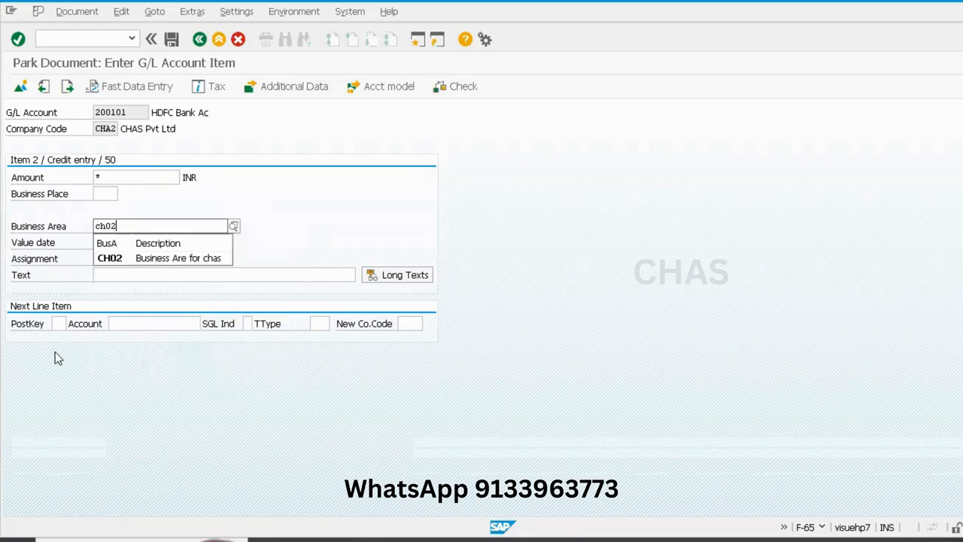
key("Down")
key("Return")
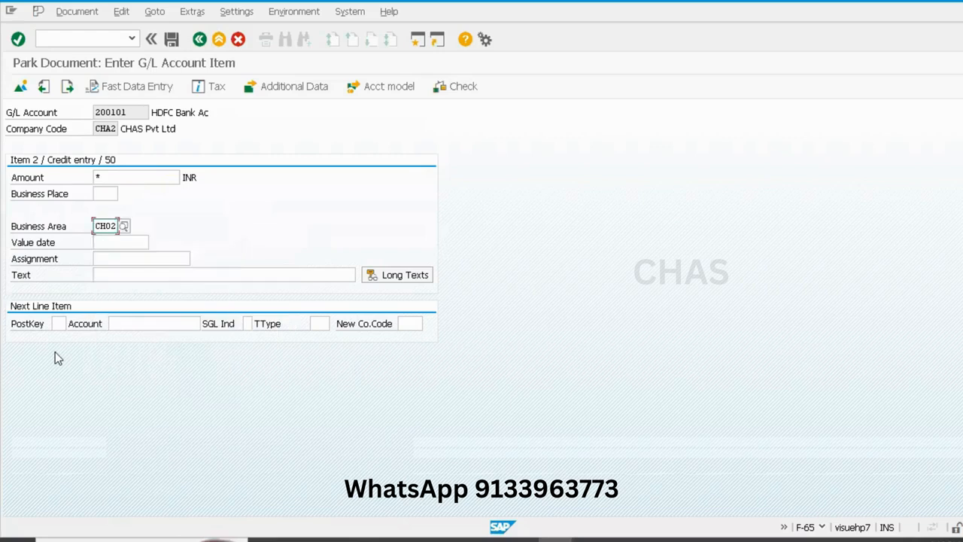
Step: Set the credit item's value date to 18.07.2024
key("Tab")
type("18")
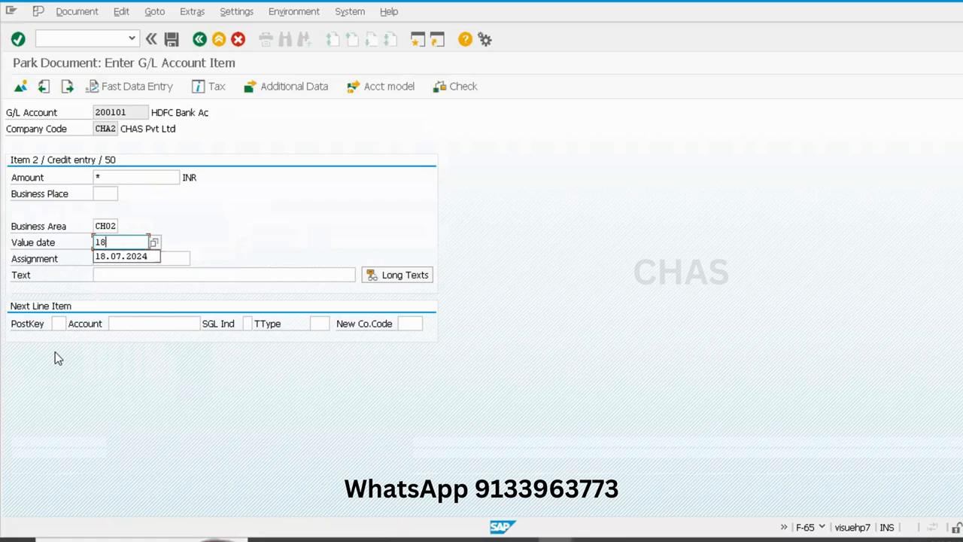
key("Down")
key("Return")
key("Tab")
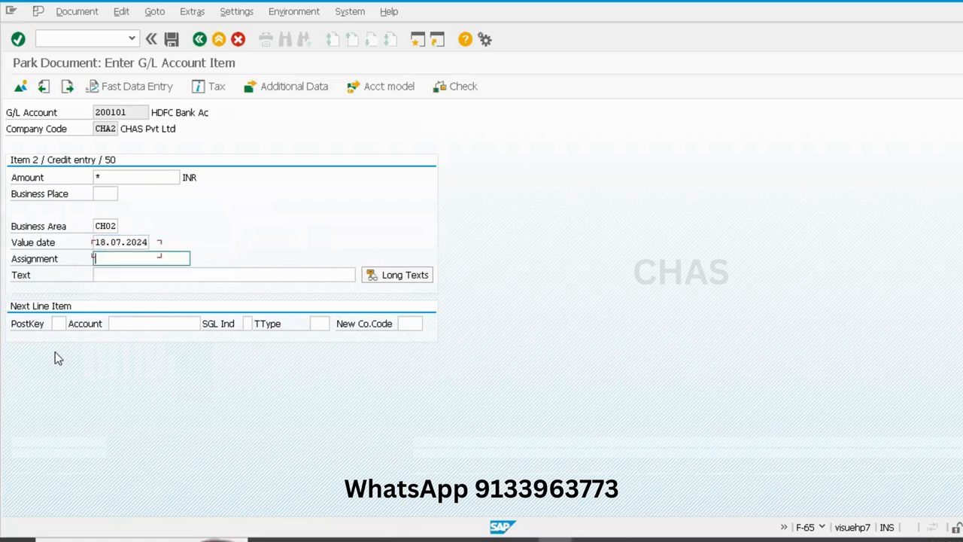
Step: Copy the previous item's text into the credit item with +, and park the document
key("Tab")
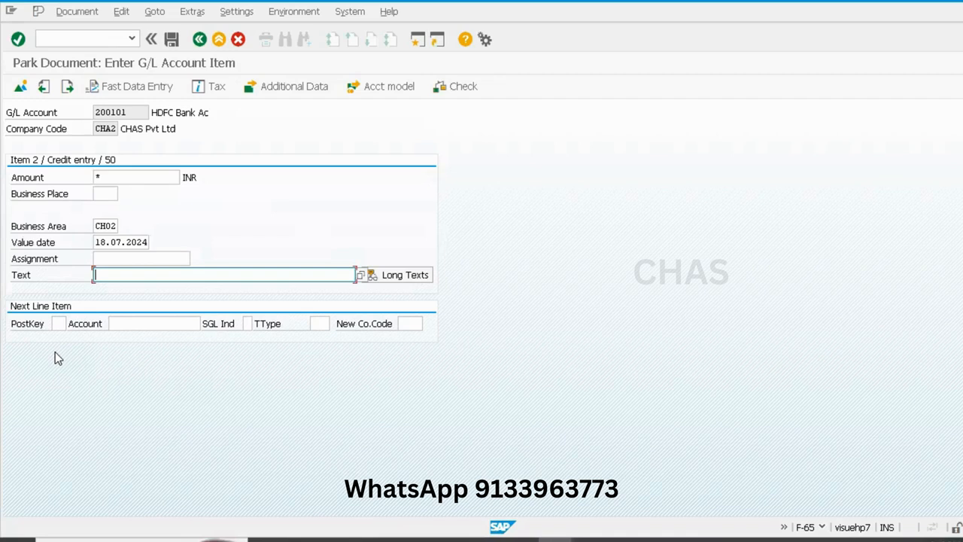
type("+")
key("Return")
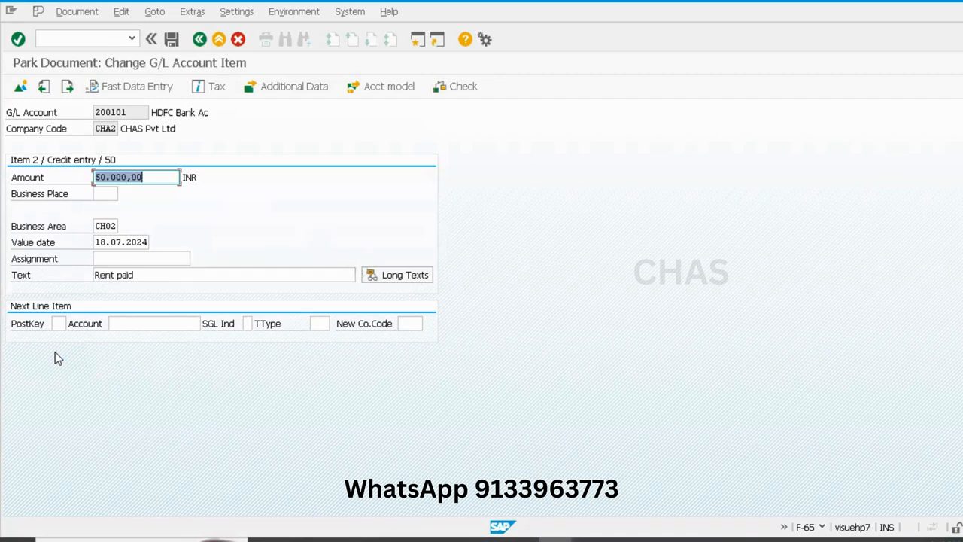
left_click(172, 40)
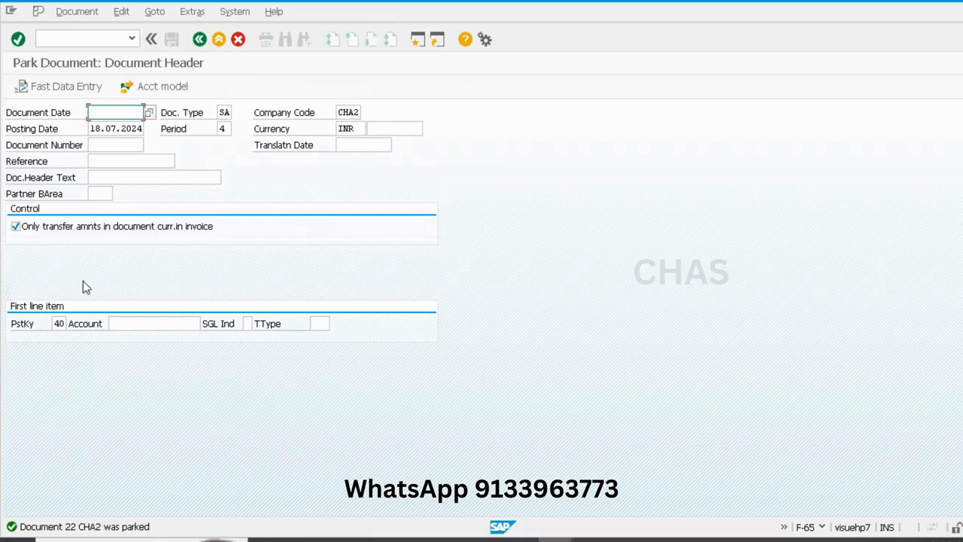
Step: Display the open line items of G/L account 200101 in company code CHA2 with FBL3N, and return to the start screen
left_click(76, 36)
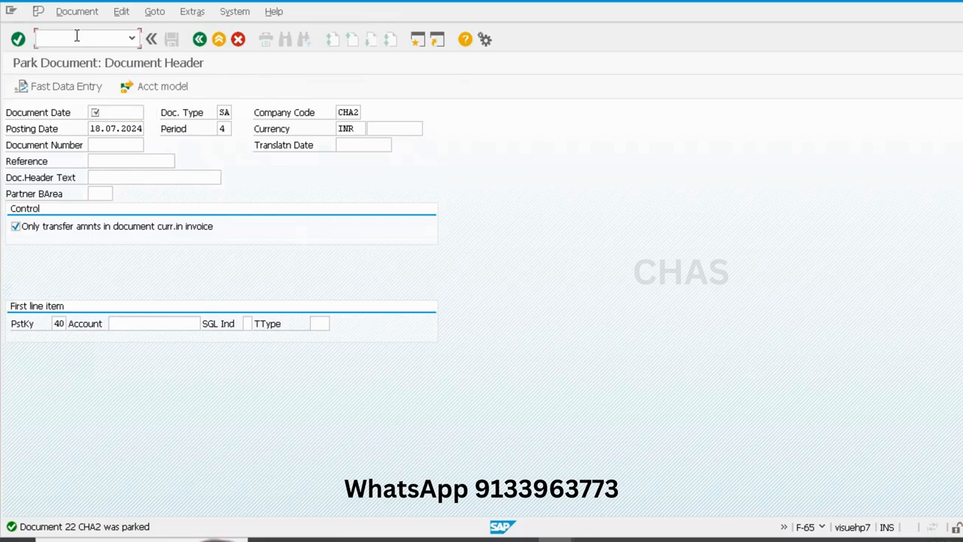
type("/nfbl3n")
key("Return")
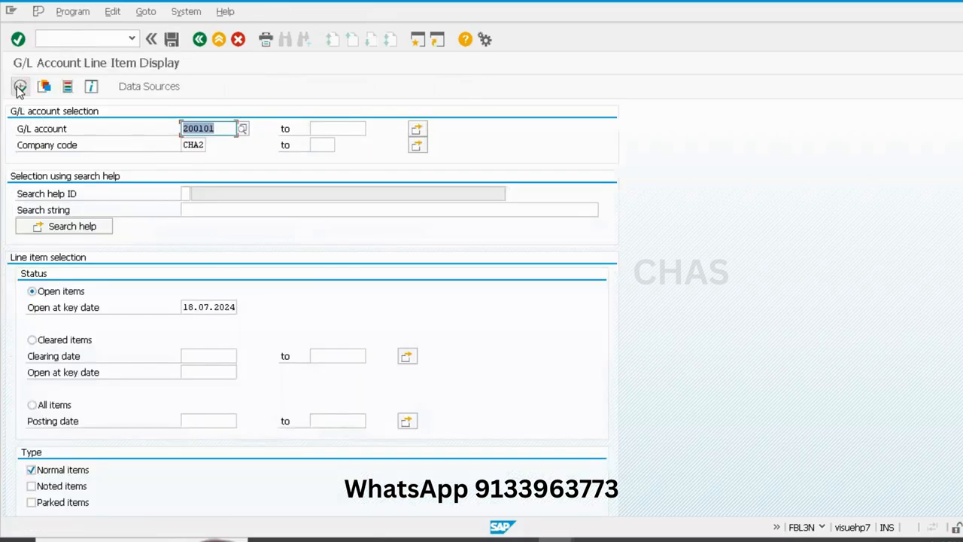
left_click(18, 88)
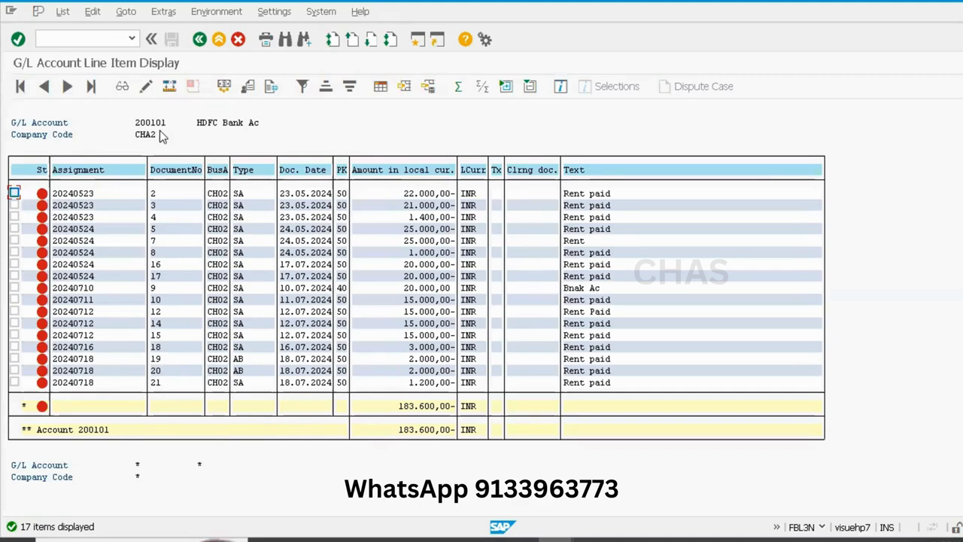
left_click(200, 40)
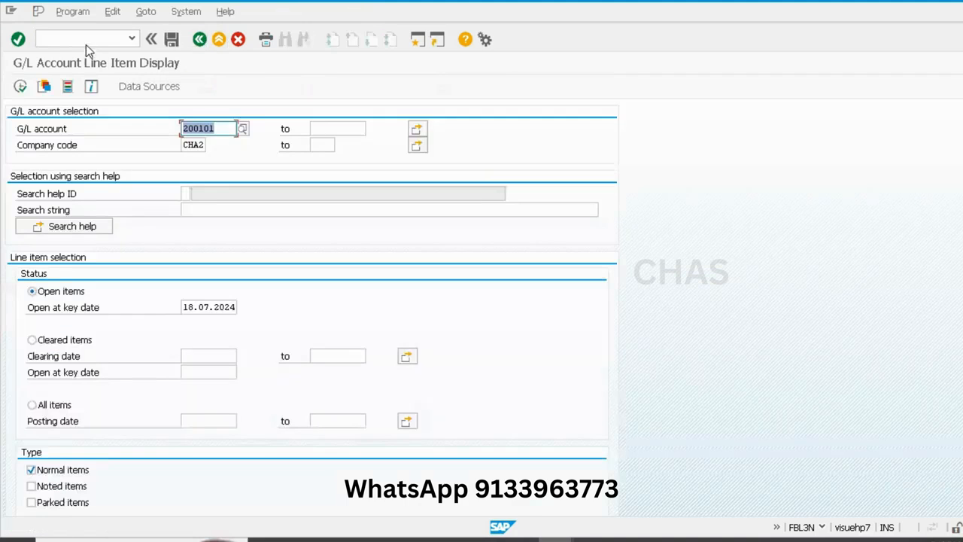
left_click(200, 40)
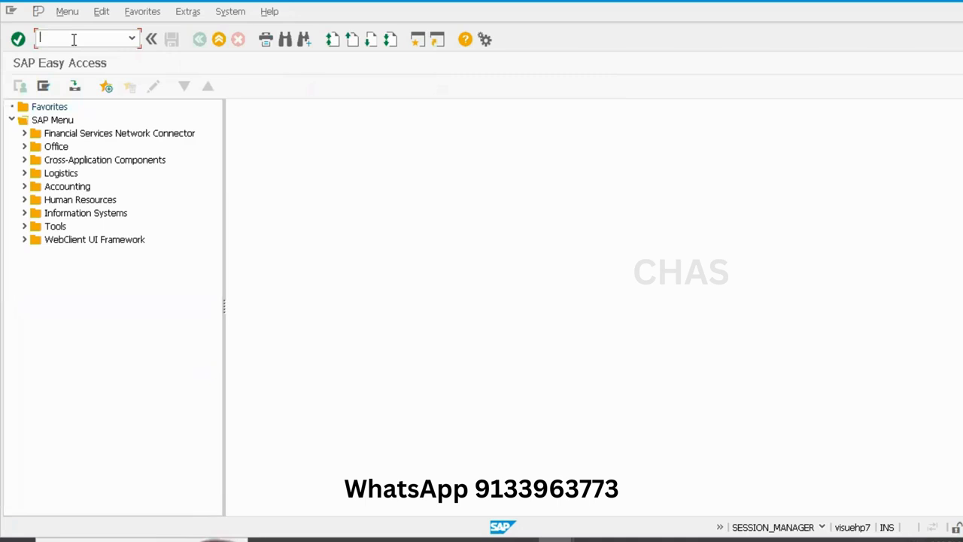
Step: Start transaction FBV0 and list the parked documents of company code CHA2 for document number 22 and fiscal year 2024
type("fbv0")
key("Return")
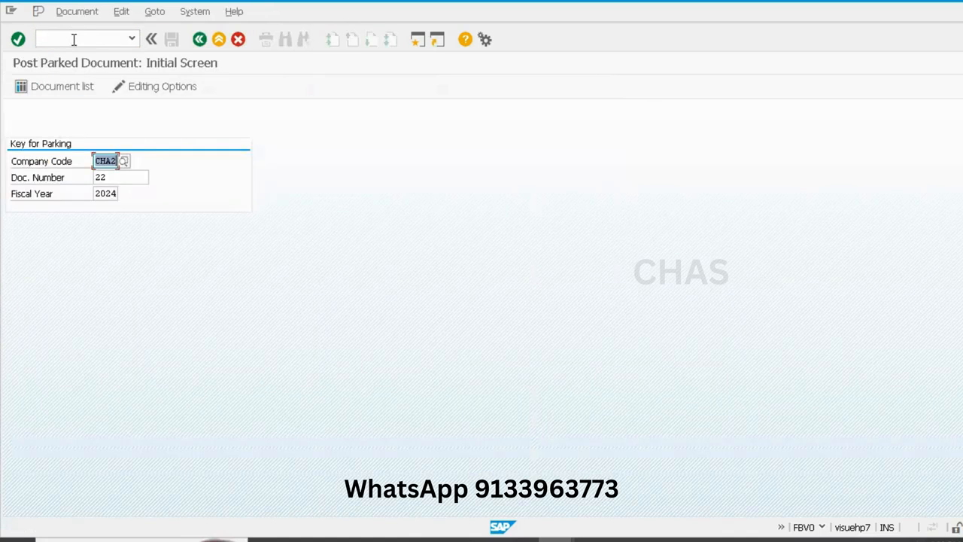
key("Tab")
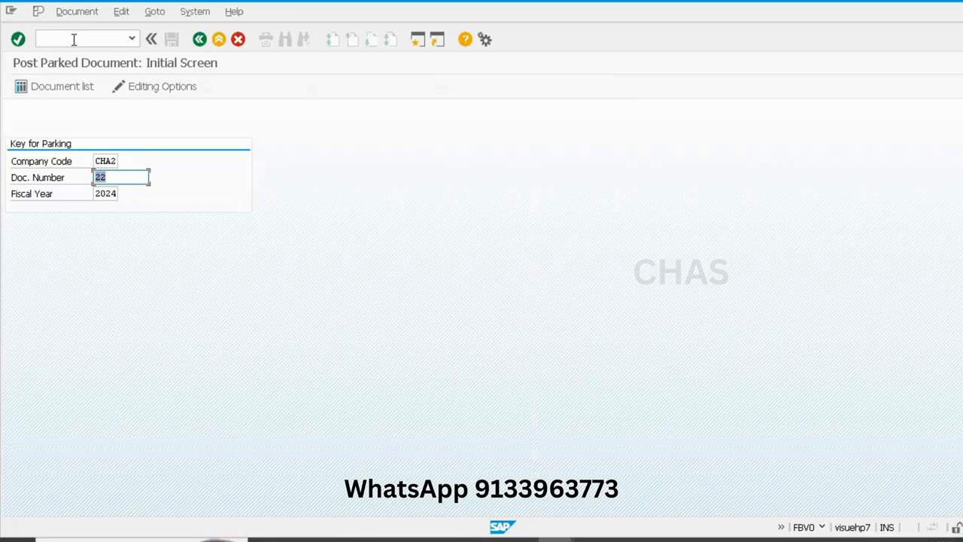
key("Return")
left_click(71, 88)
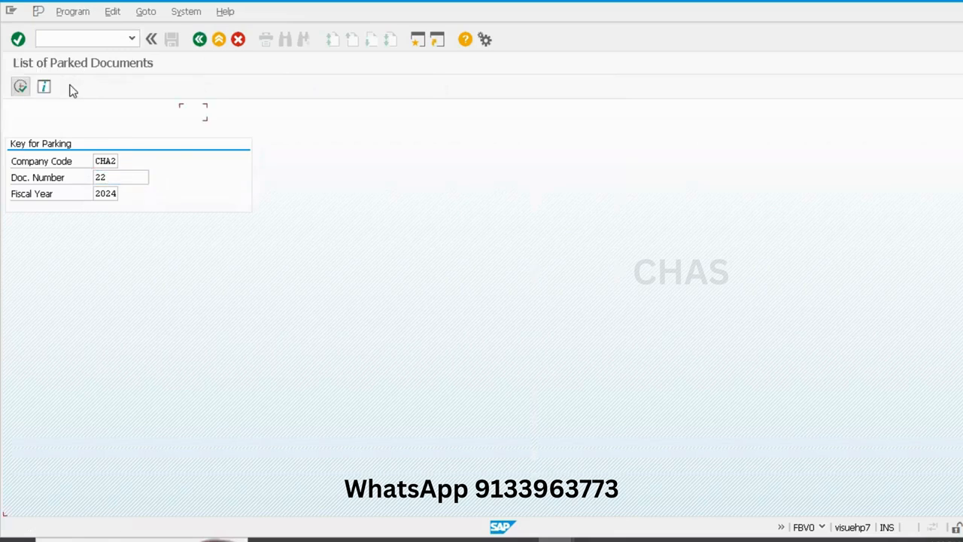
left_click(187, 128)
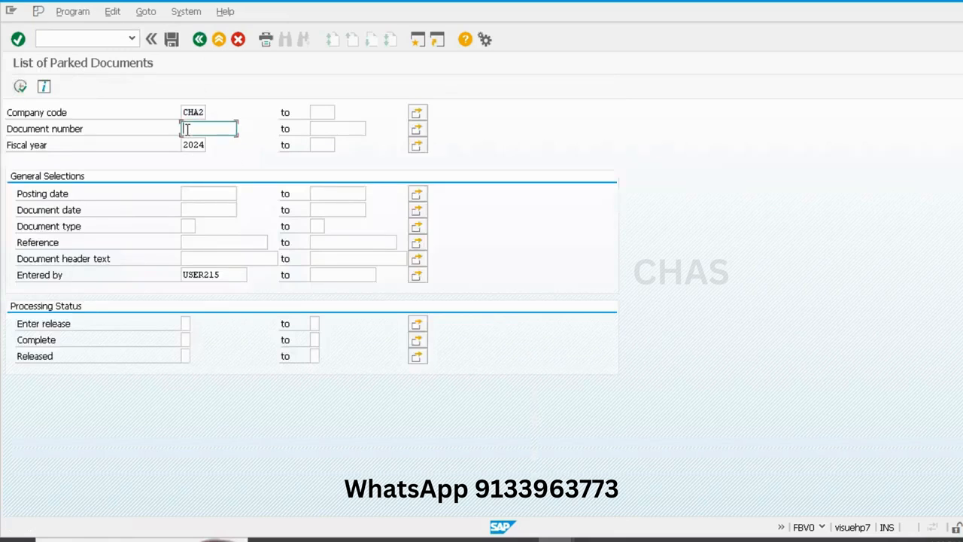
type("22")
left_click(20, 86)
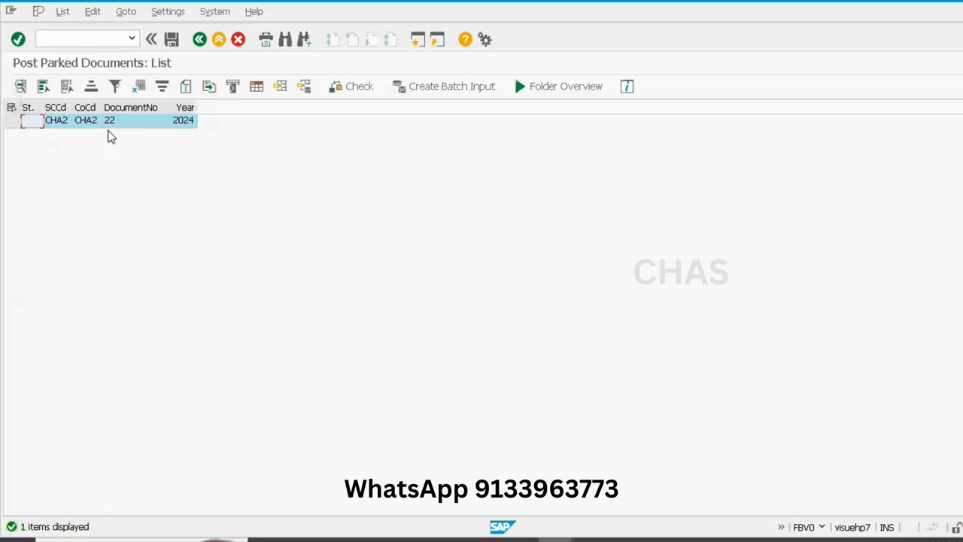
Step: Open parked document 22 from the list, review its debit and credit items, and post it
left_click(115, 121)
double_click(116, 122)
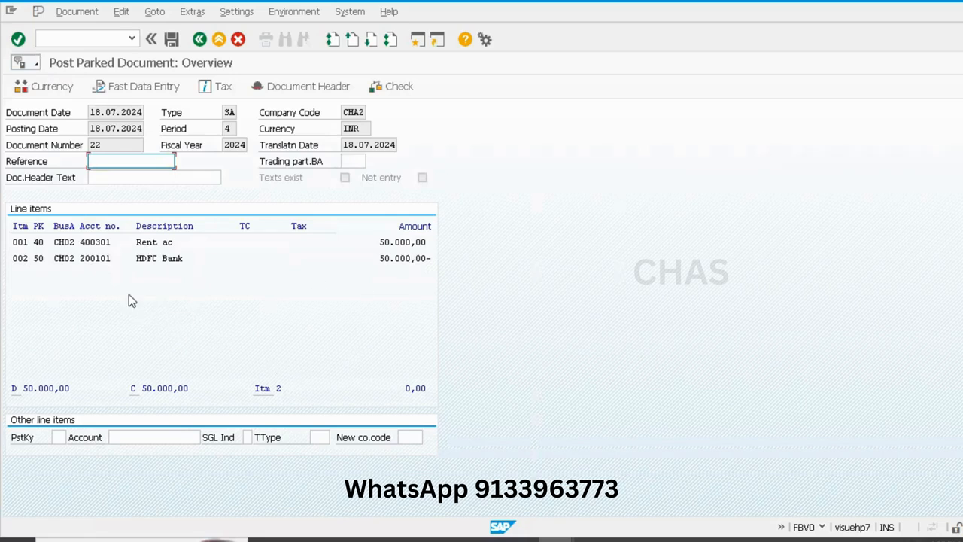
left_click(164, 248)
double_click(162, 244)
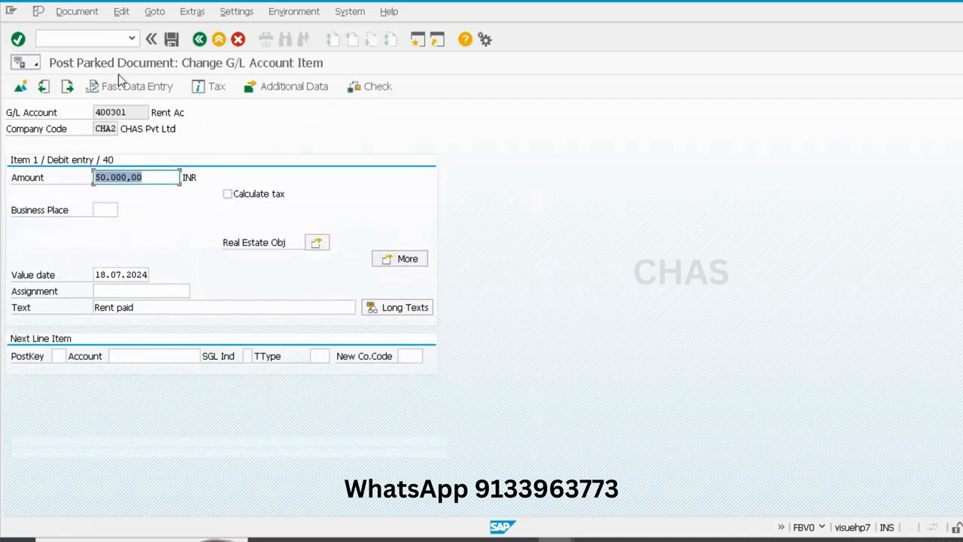
left_click(68, 87)
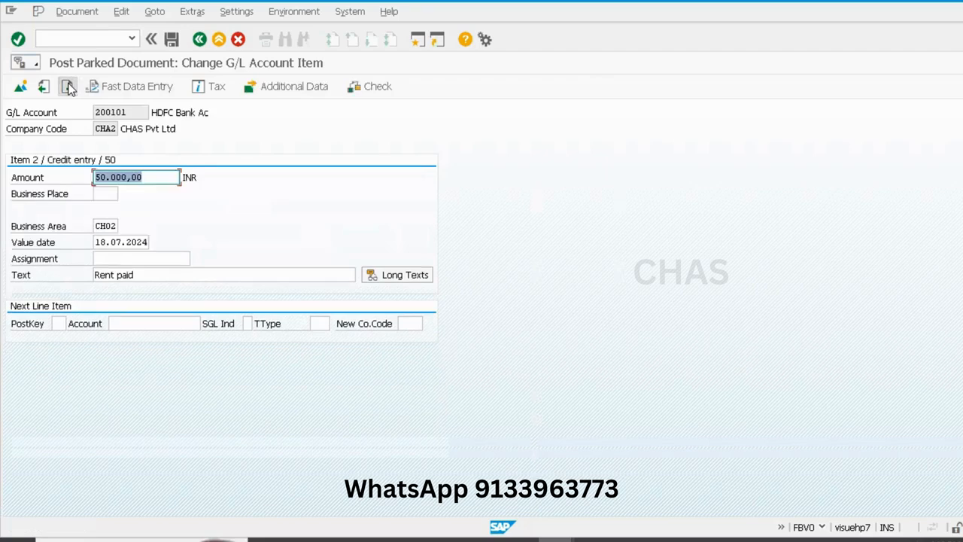
left_click(176, 43)
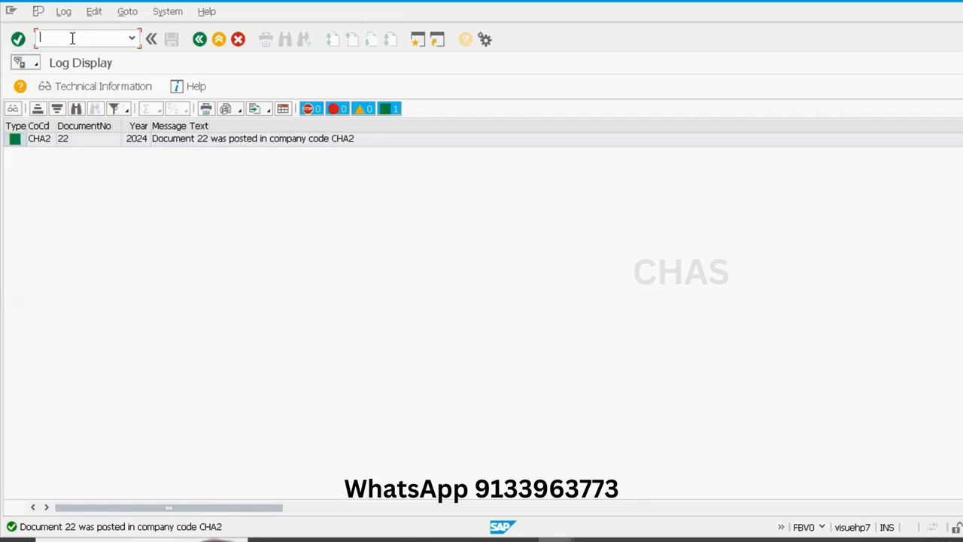
Step: Run FBL3N again for account 200101 to check the line items after posting, and return to the selection screen
type("/nfbl3n")
key("Return")
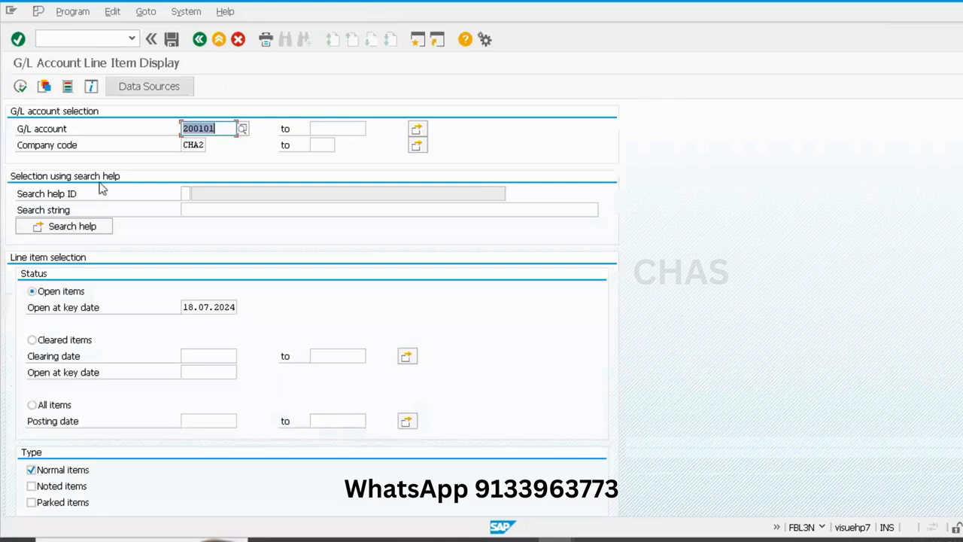
left_click(21, 86)
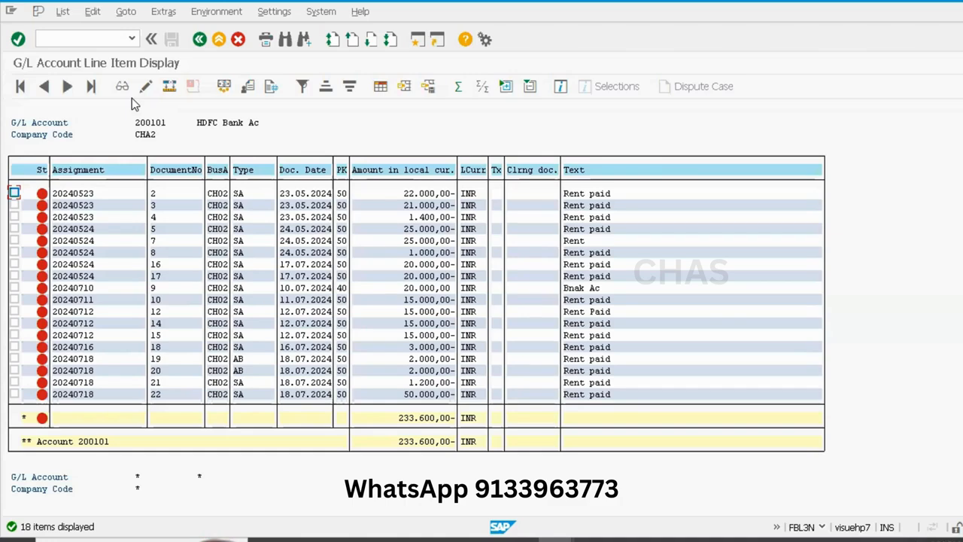
left_click(201, 40)
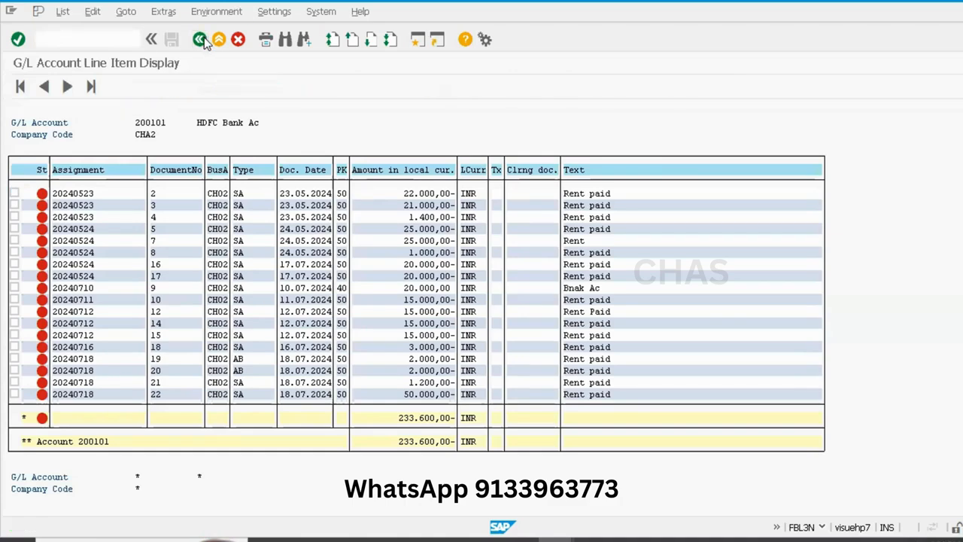
Step: Switch to transaction F-65 to show the park document header
left_click(90, 38)
type("/")
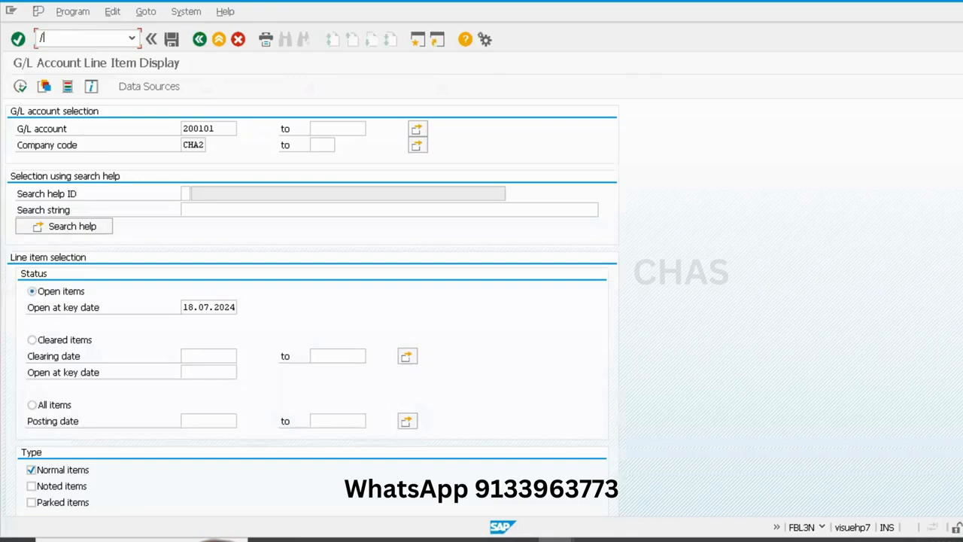
type("n")
type("f")
type("bl3n")
key("Return")
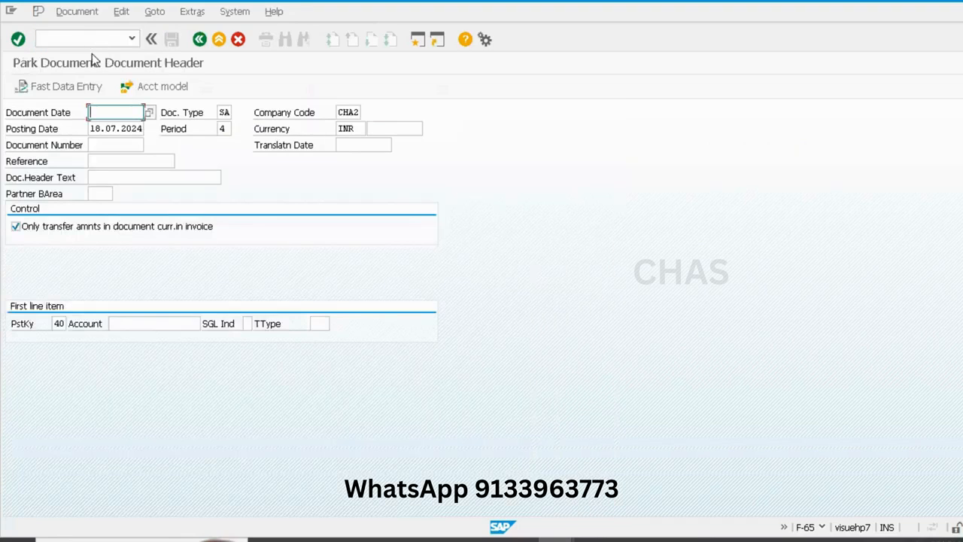
Step: Call up document 22 of company code CHA2 through FBV0, view its items, and go back to the start screen
left_click(84, 40)
type("/n")
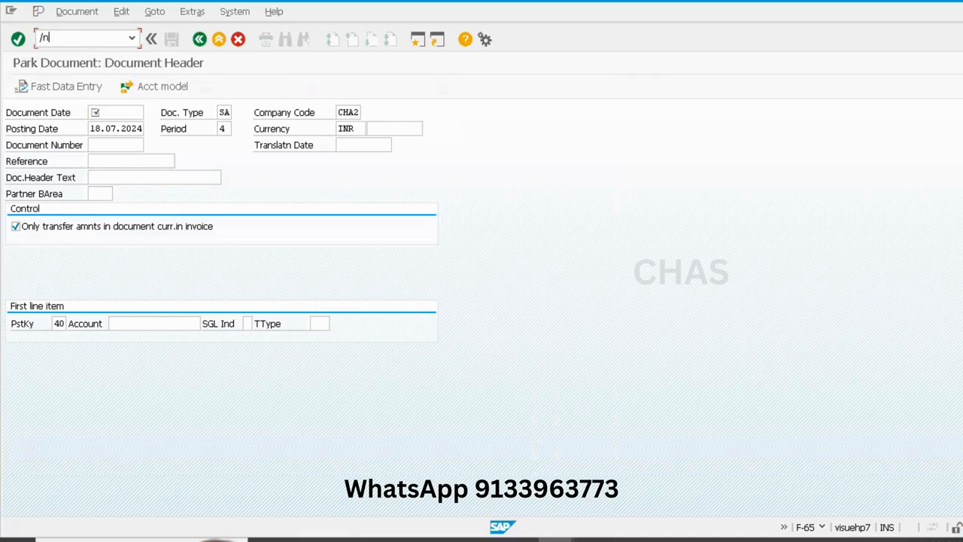
type("fbv0")
key("Return")
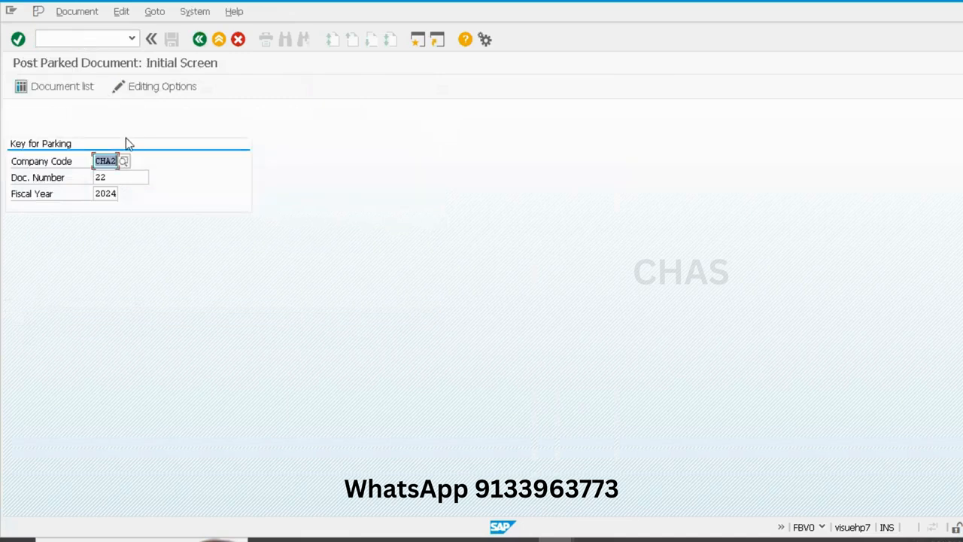
key("Return")
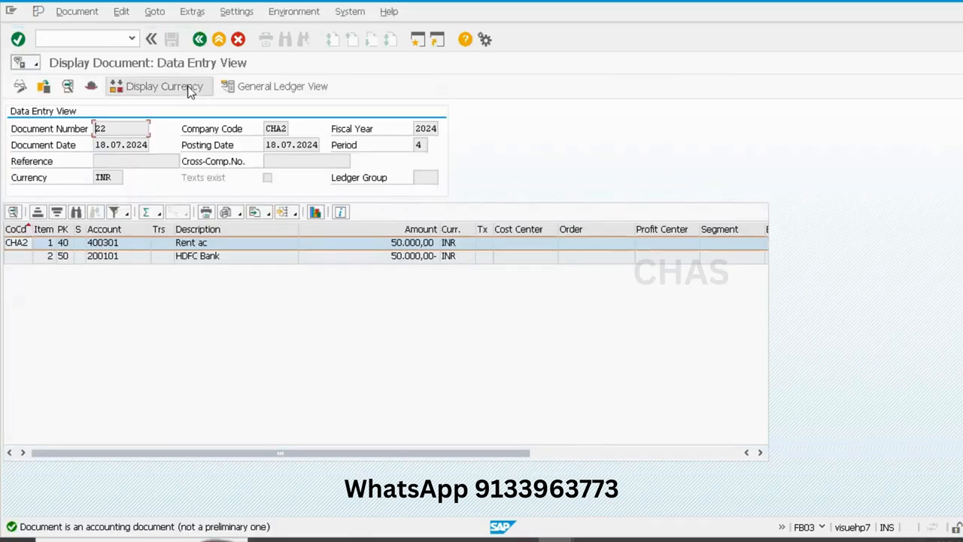
left_click(200, 38)
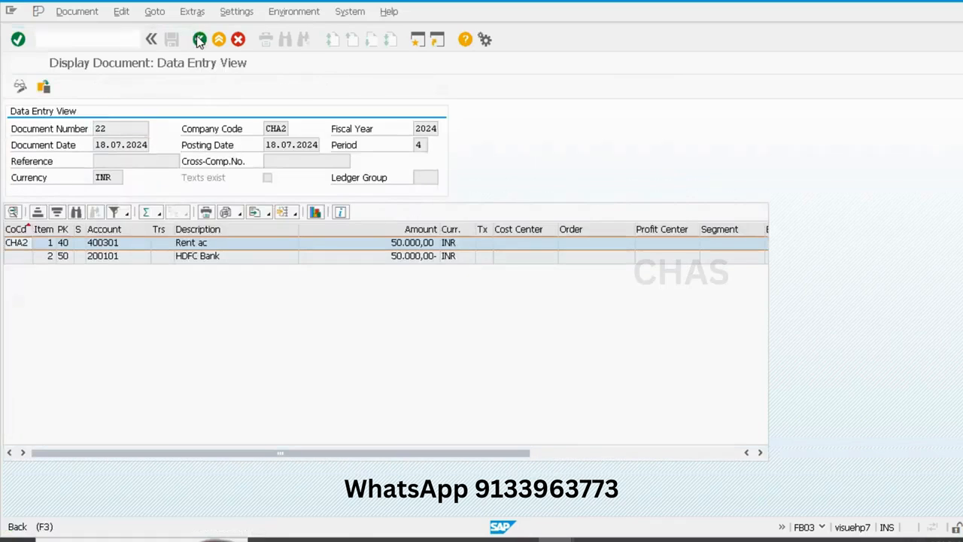
left_click(199, 38)
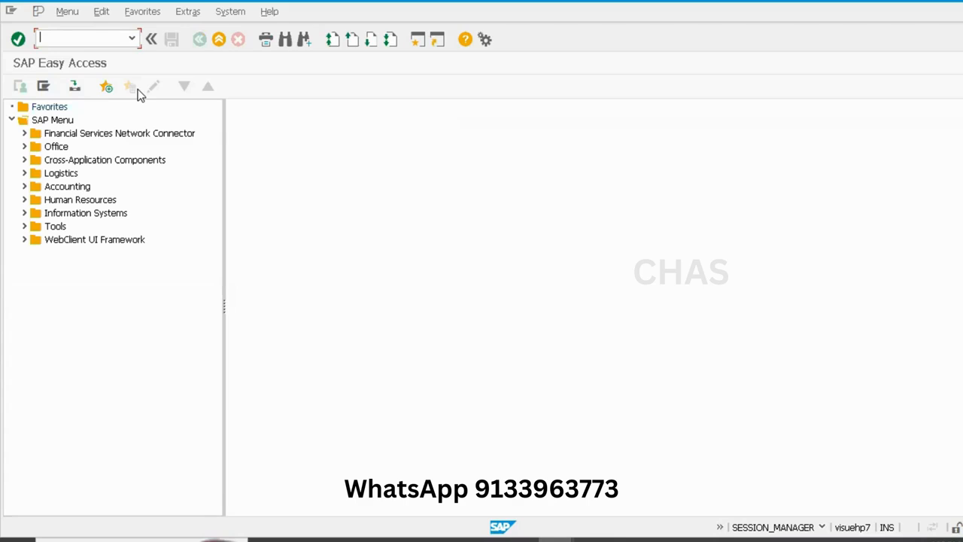
Step: Open transaction F-65 from the start screen
type("f65")
key("BackSpace")
key("BackSpace")
type("-65")
key("Return")
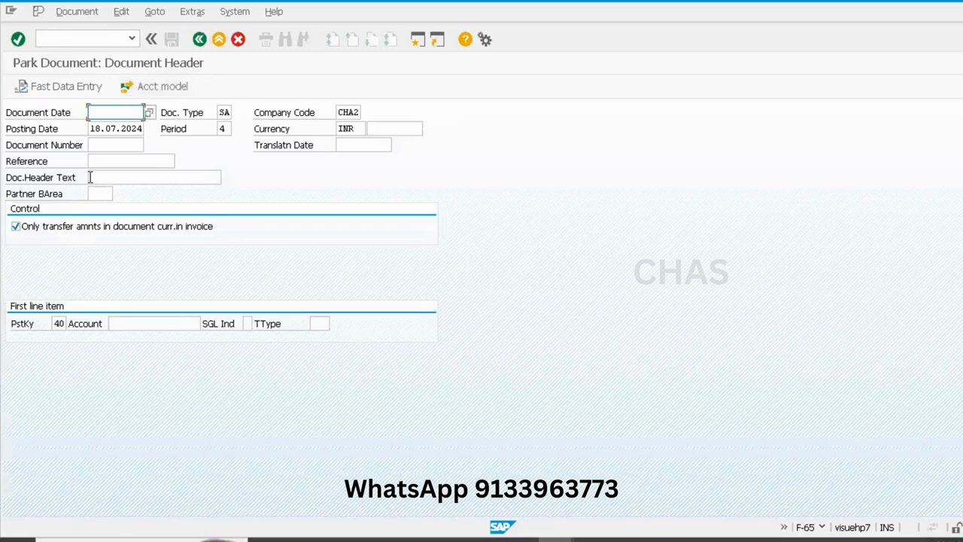
Step: Switch to transaction FBV0 and open its accounting editing options
left_click(62, 39)
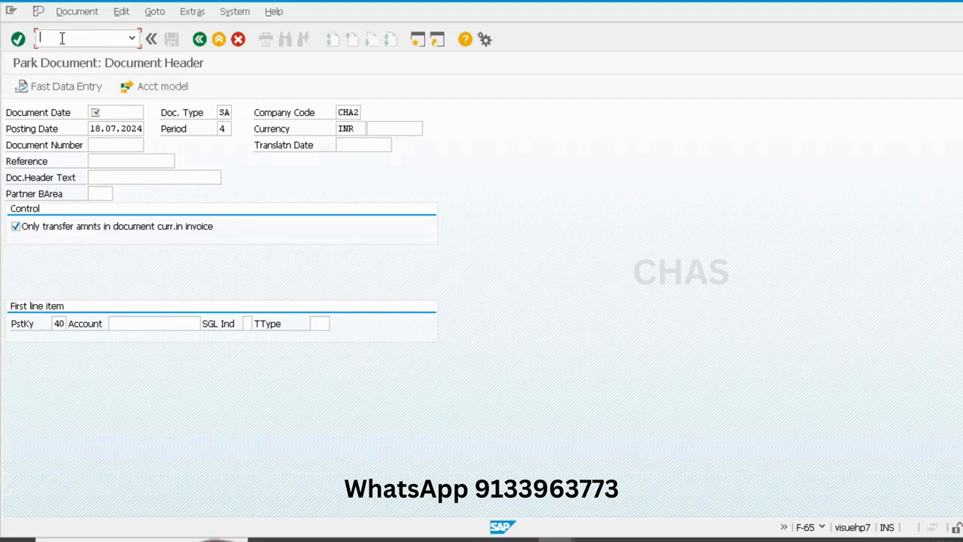
type("/nfbv0")
key("Return")
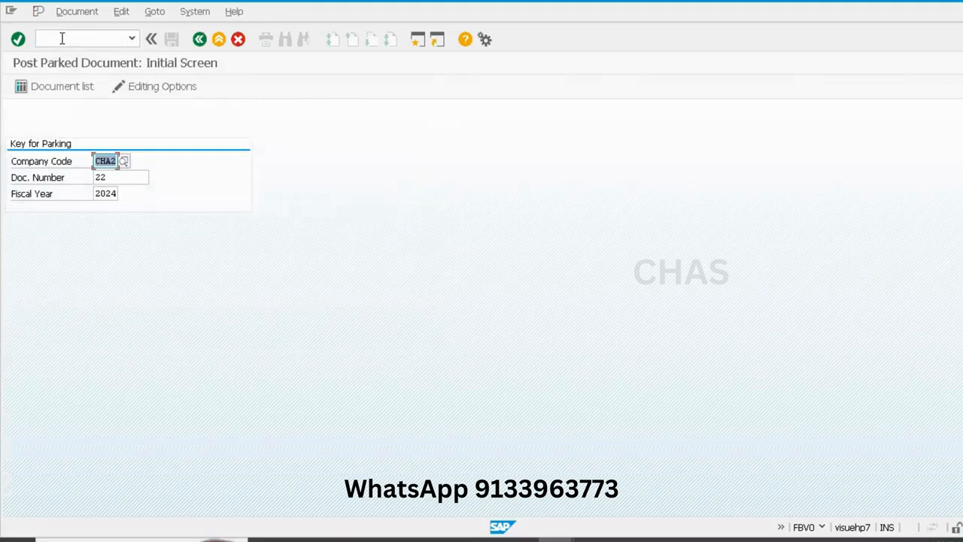
left_click(168, 92)
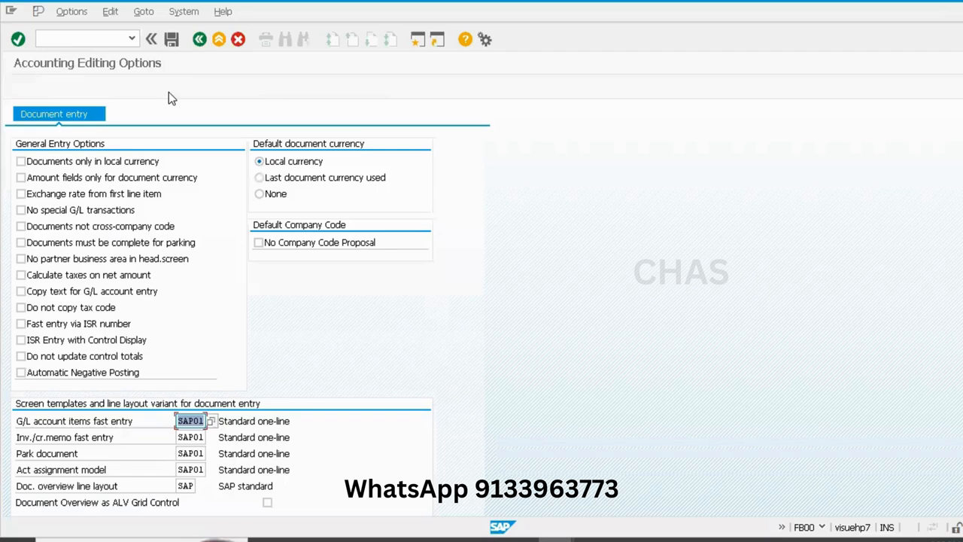
Step: Leave the accounting editing options and FBV0, and open transaction F-01 for entering a sample document
left_click(199, 39)
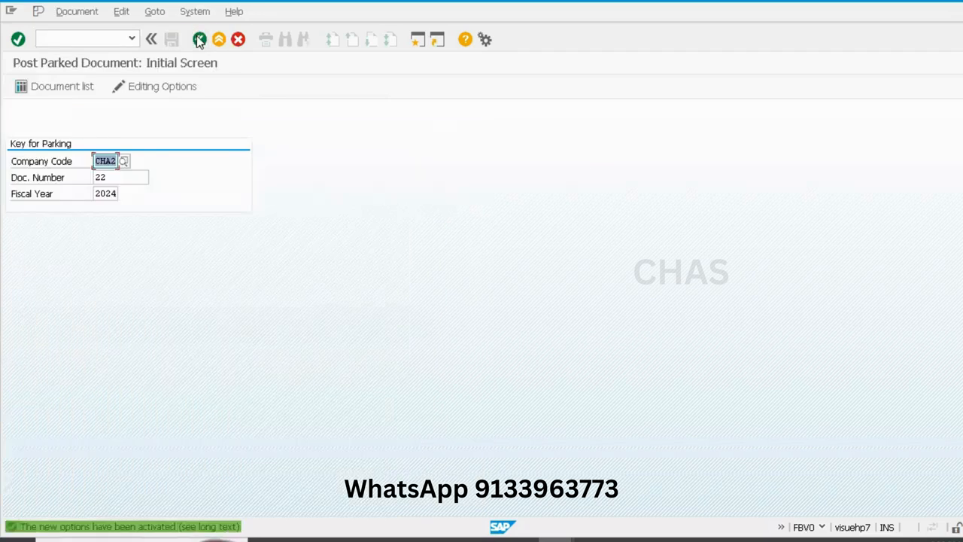
left_click(198, 38)
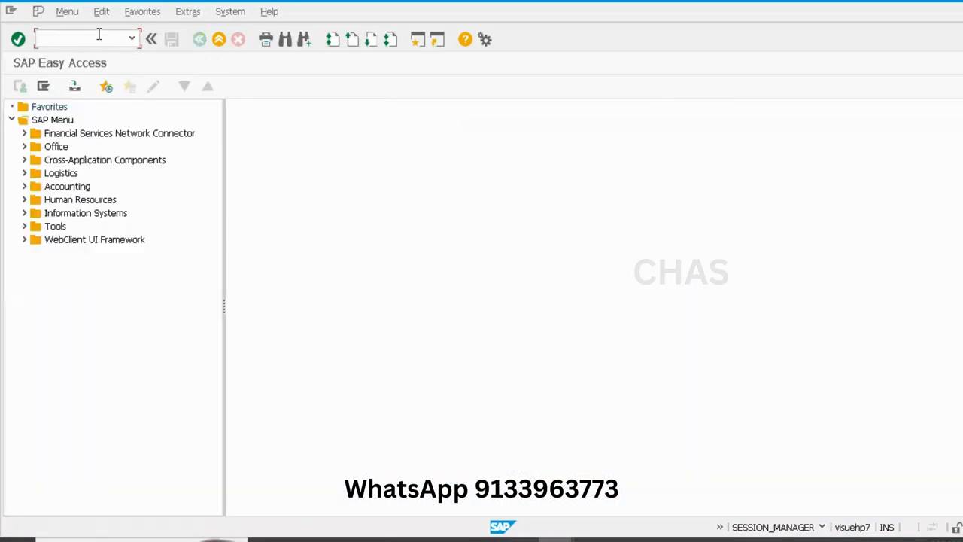
left_click(99, 35)
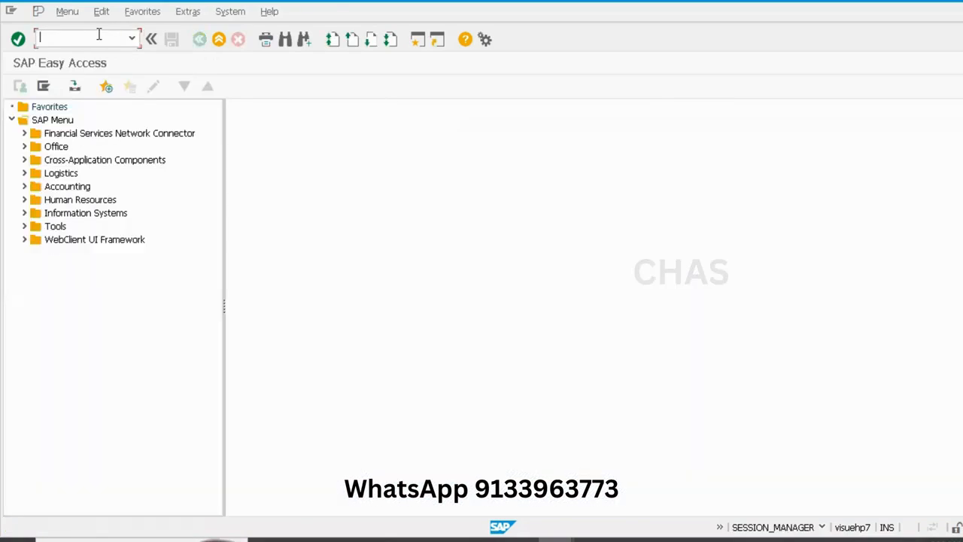
left_click(468, 42)
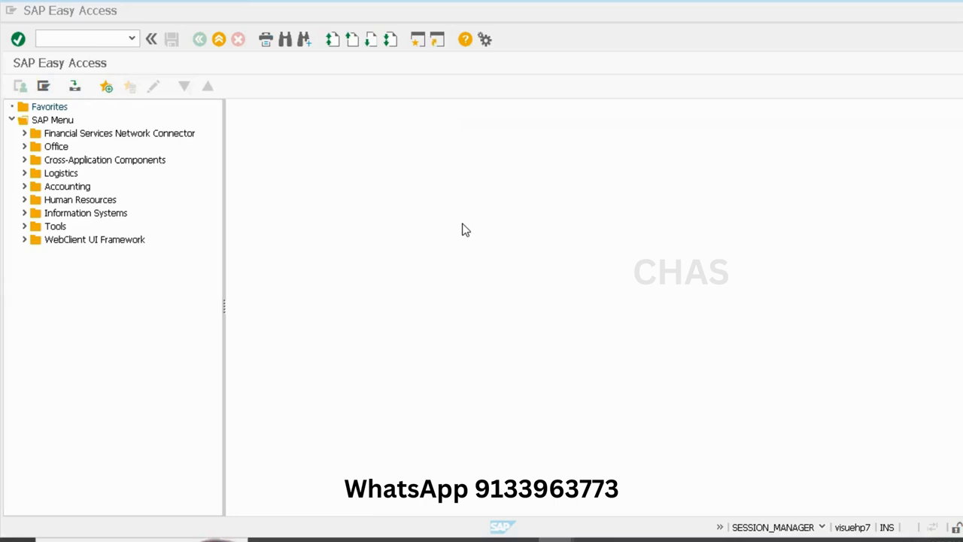
left_click(99, 39)
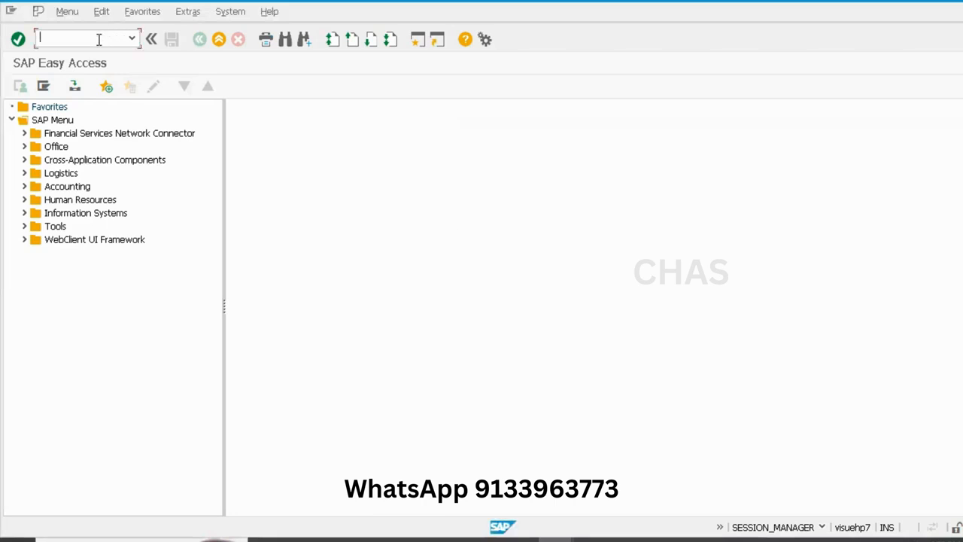
type("f-01")
key("Return")
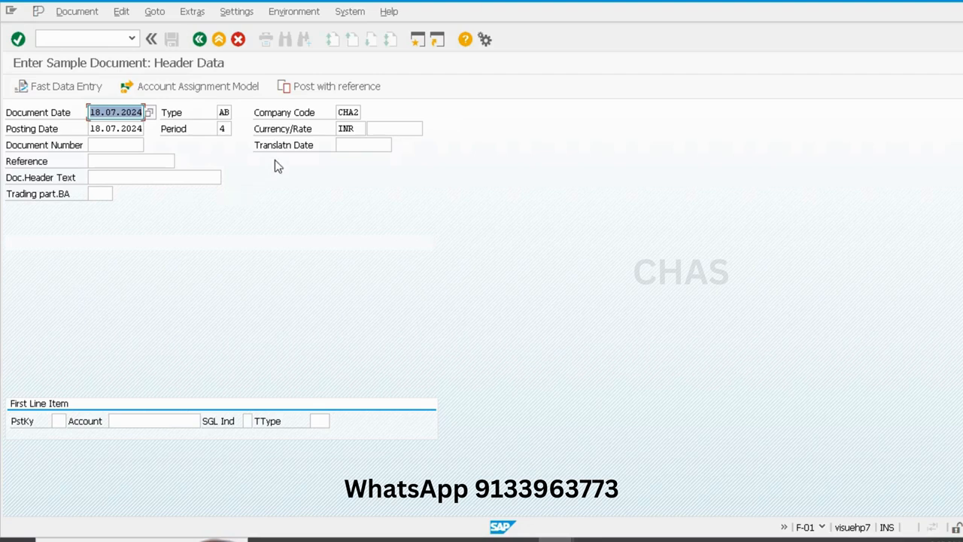
Step: Look through the available document types for the sample document header and close the list without changing the type
left_click(225, 114)
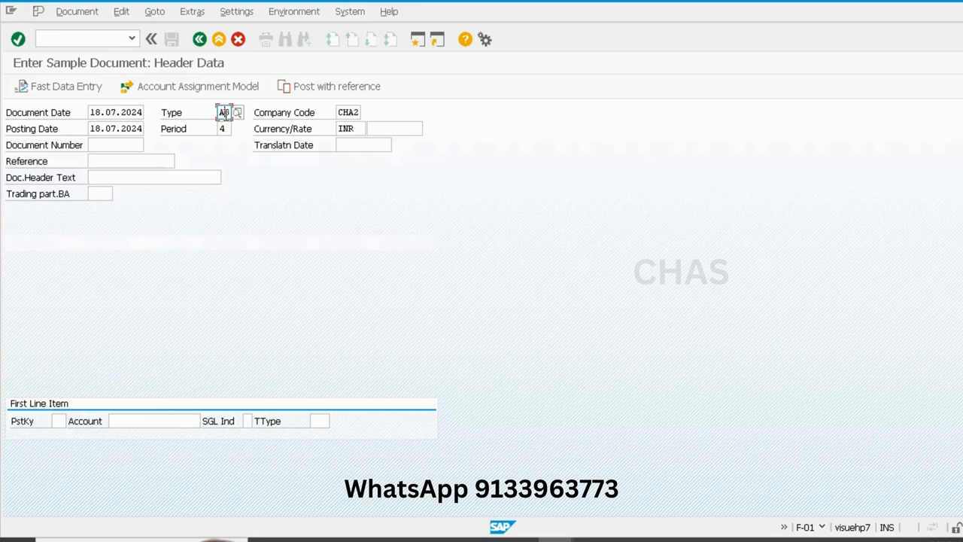
key("F4")
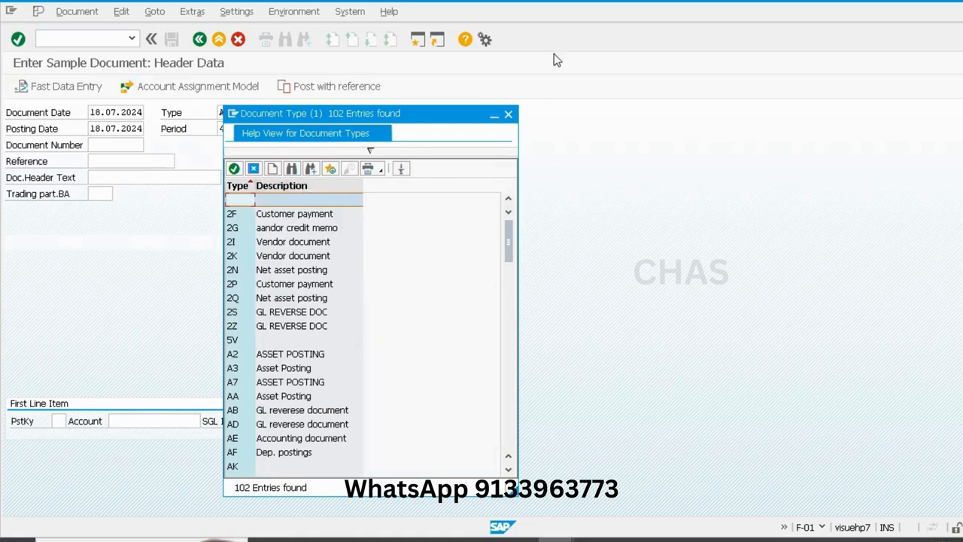
key("Escape")
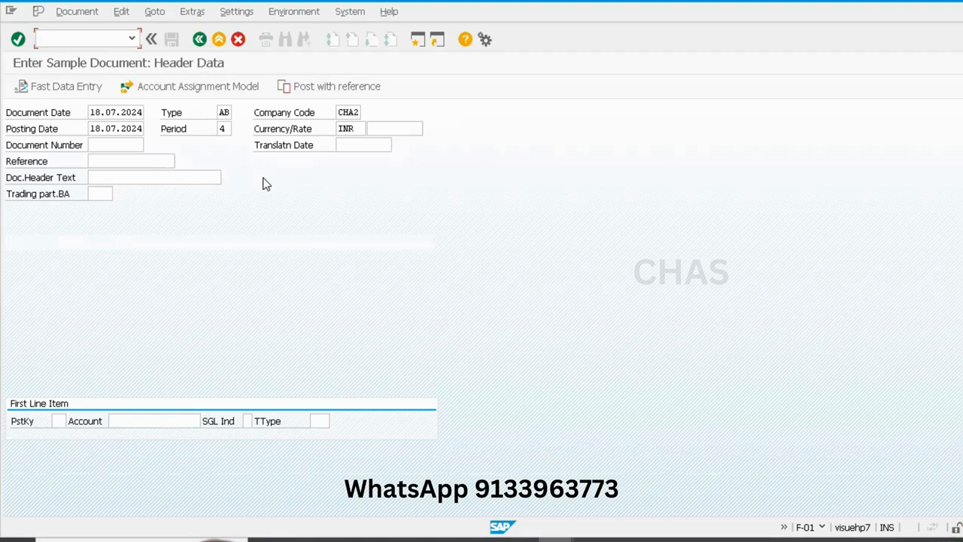
Step: Start the sample document's first line item with posting key 40 and rent account 400301
left_click(56, 416)
type("40")
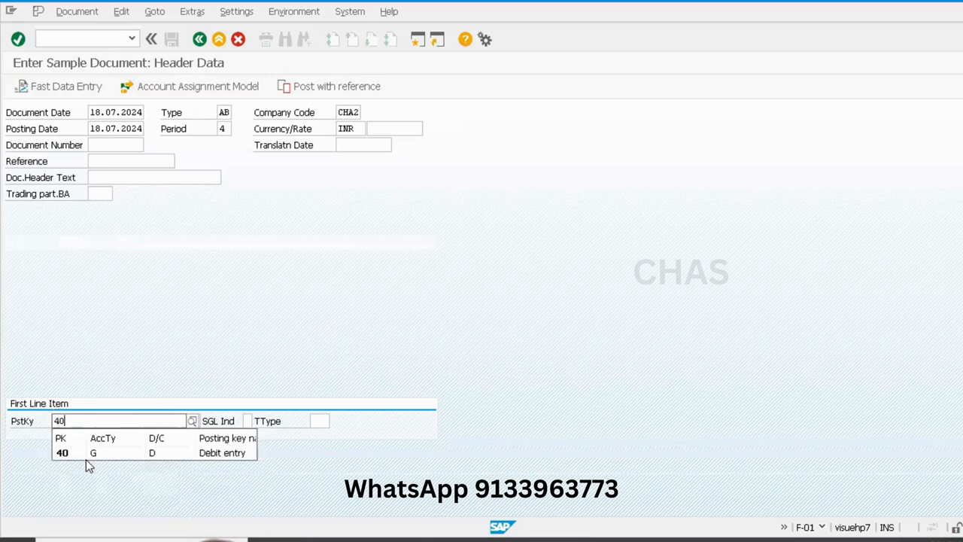
left_click(86, 456)
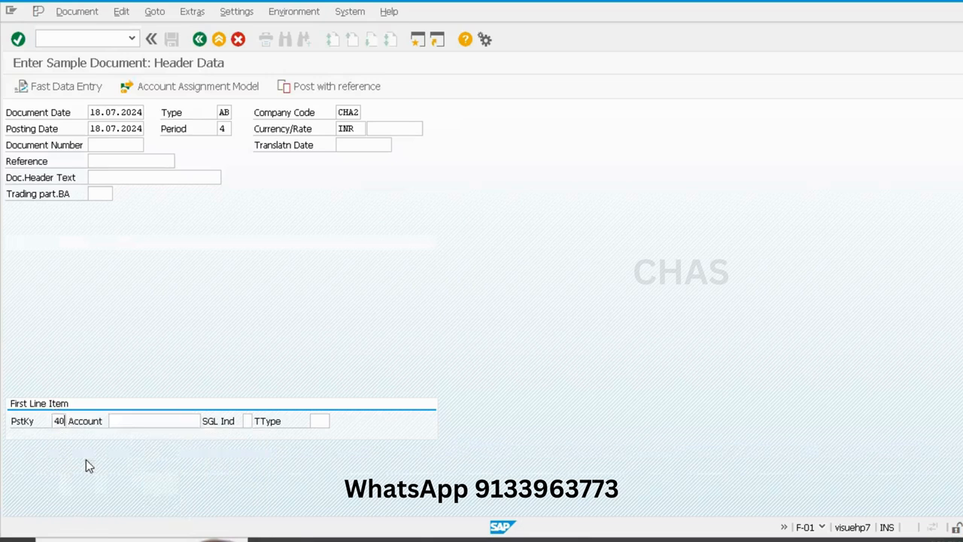
left_click(133, 421)
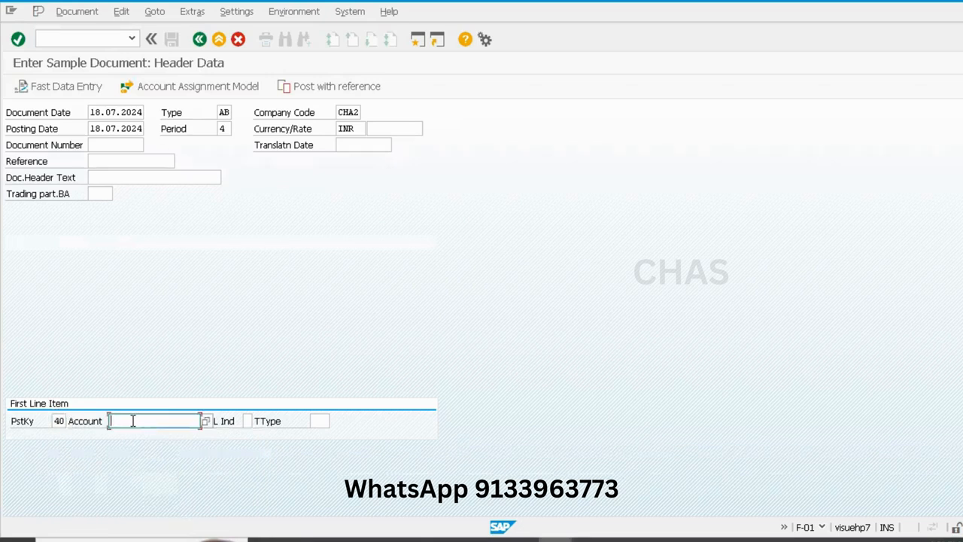
type("400301")
key("Return")
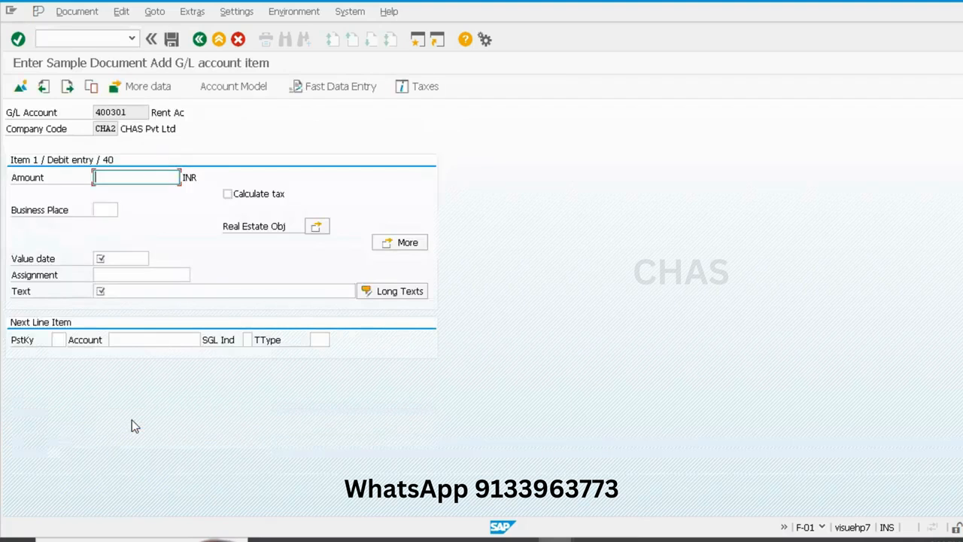
Step: Set the rent debit item's amount to 40000 INR and its value date to 18.07.2024
type("40000")
key("Tab")
key("Tab")
key("Tab")
key("Tab")
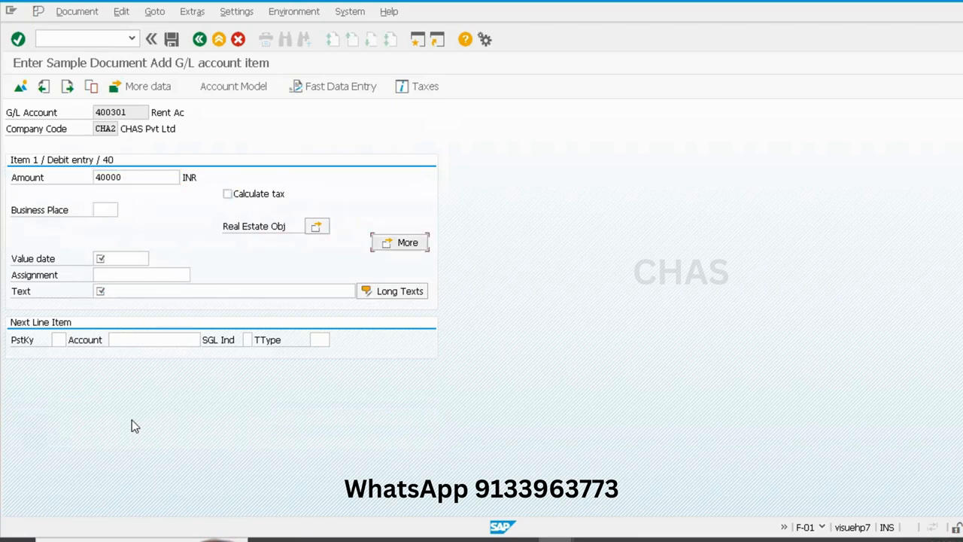
key("Tab")
type("18")
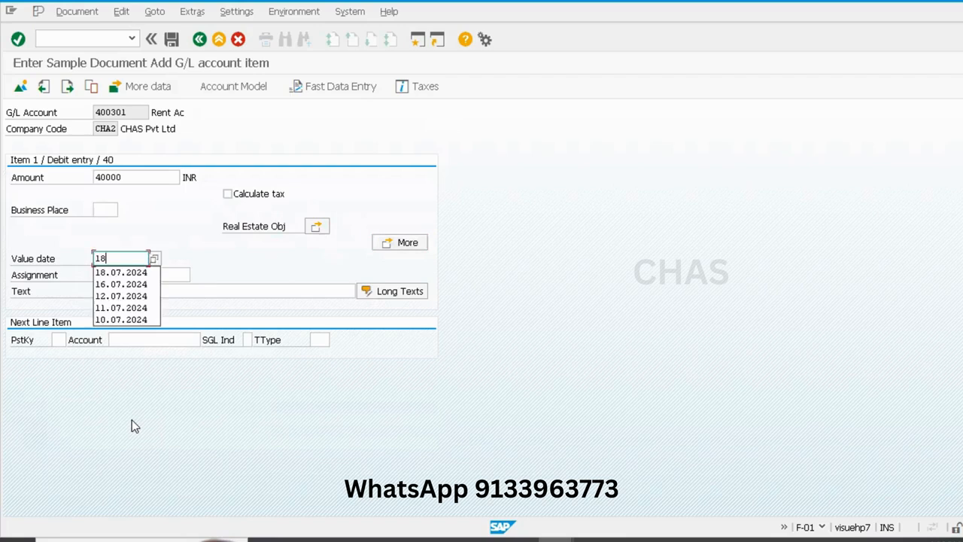
key("Down")
key("Return")
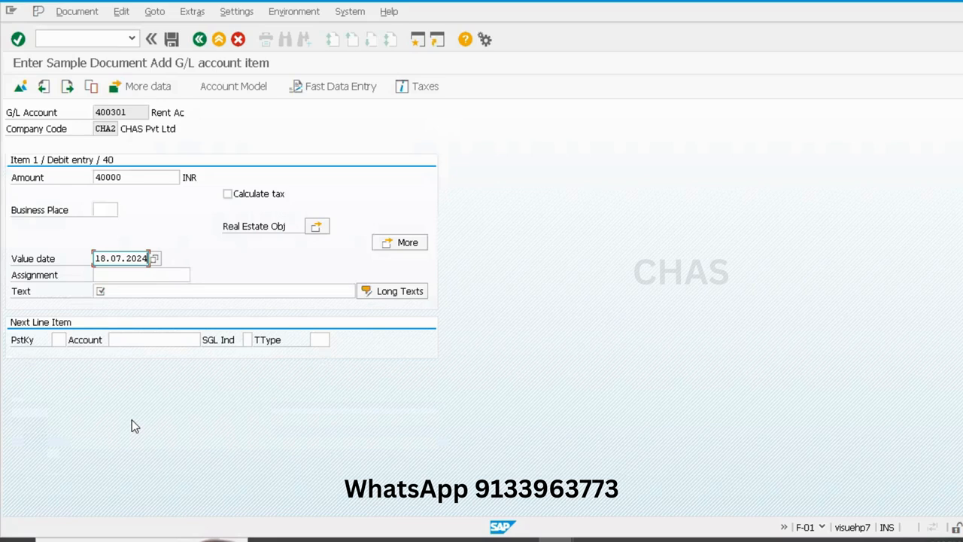
Step: Give the rent debit item the text Rent paid and assign business area CH02 in its coding block
key("Tab")
key("Tab")
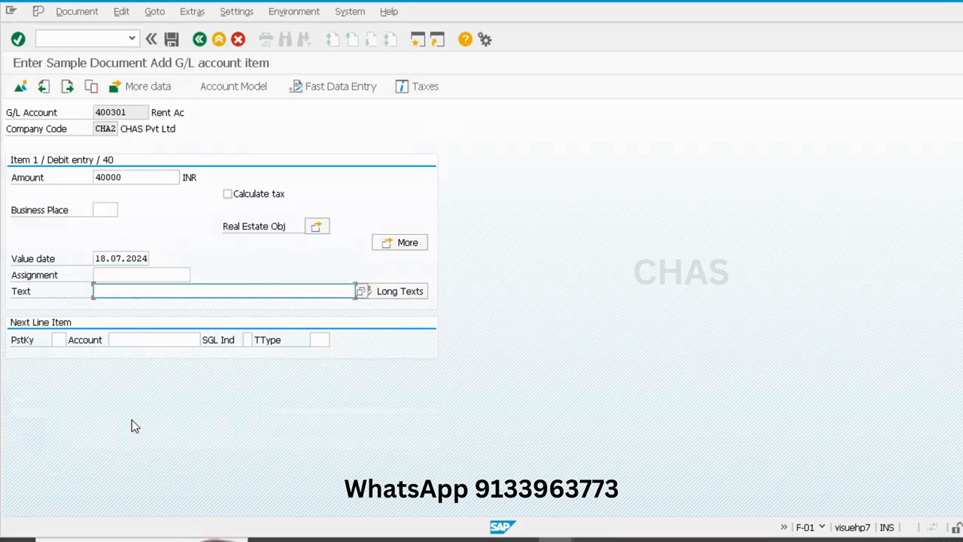
type("re")
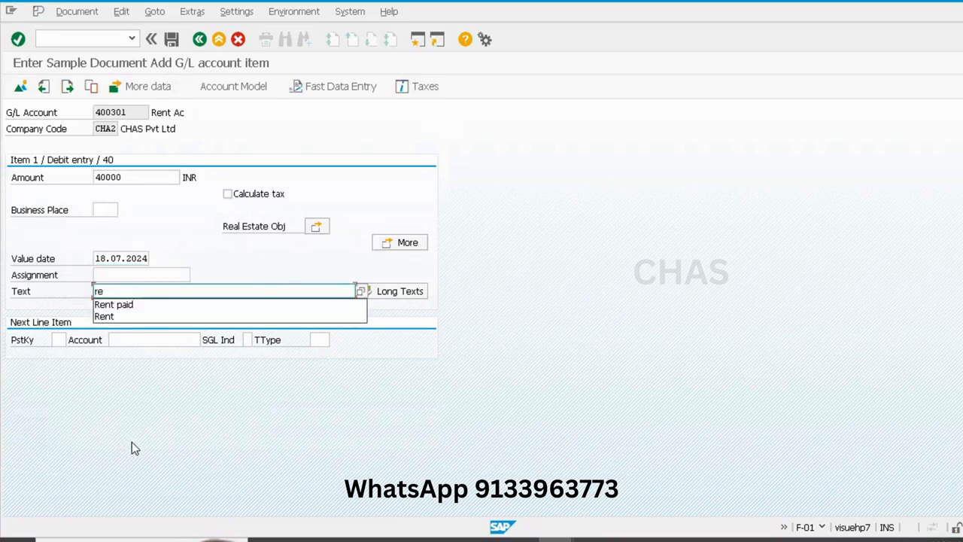
left_click(131, 306)
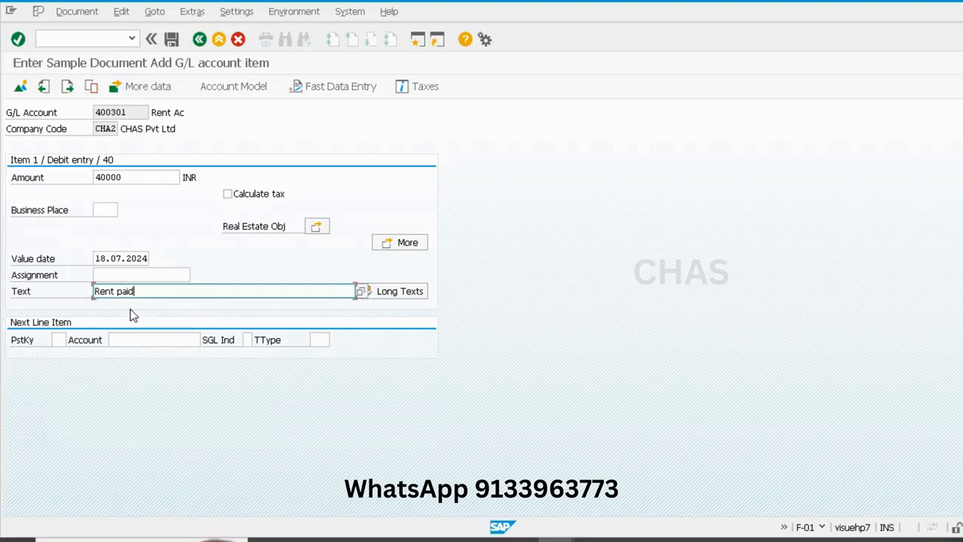
left_click(398, 242)
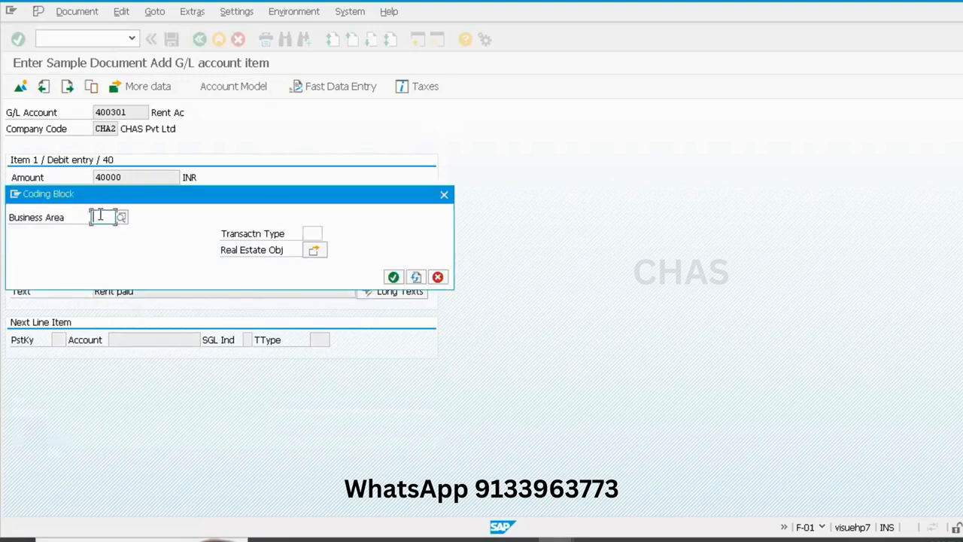
type("ch0")
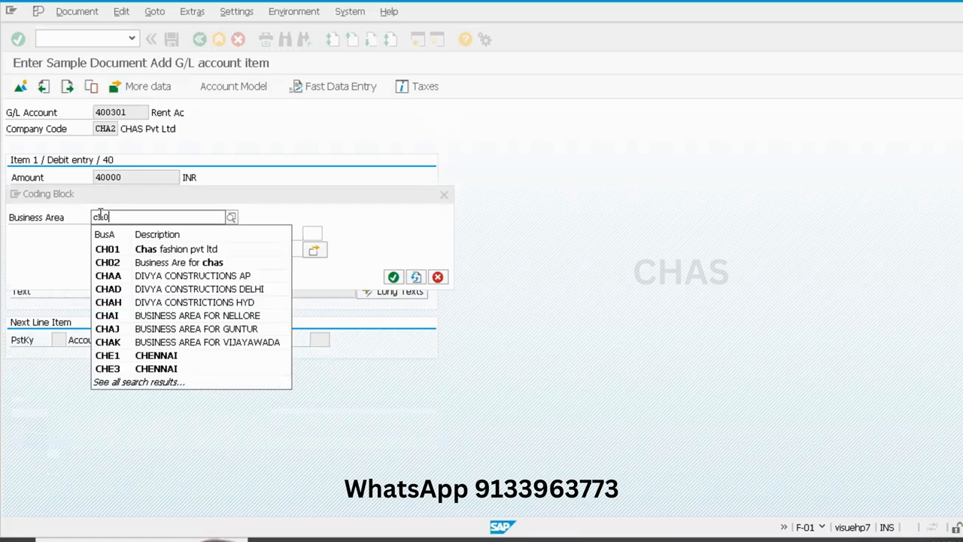
type("a2")
key("Return")
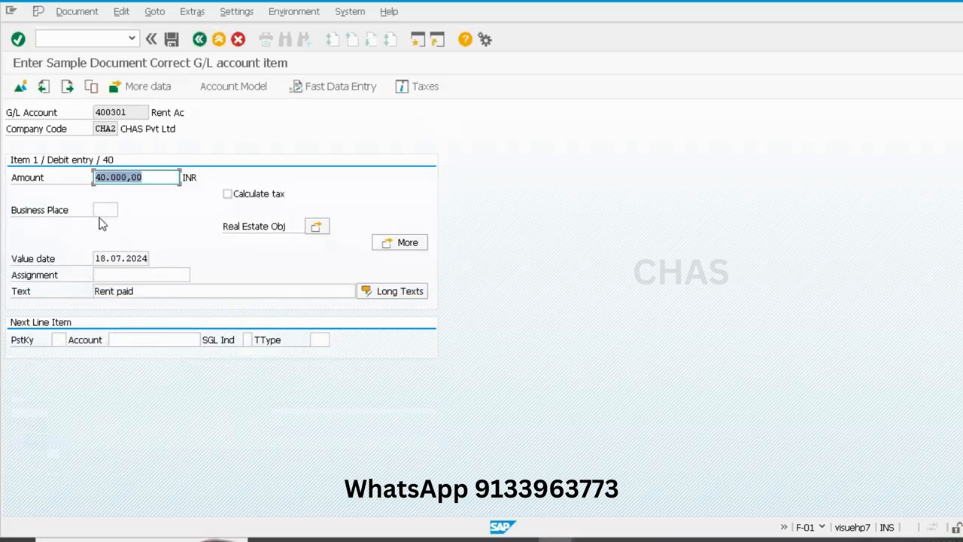
Step: Add the next line item with posting key 50 and HDFC Bank account 200101, picked from chart of accounts CHA2
left_click(62, 341)
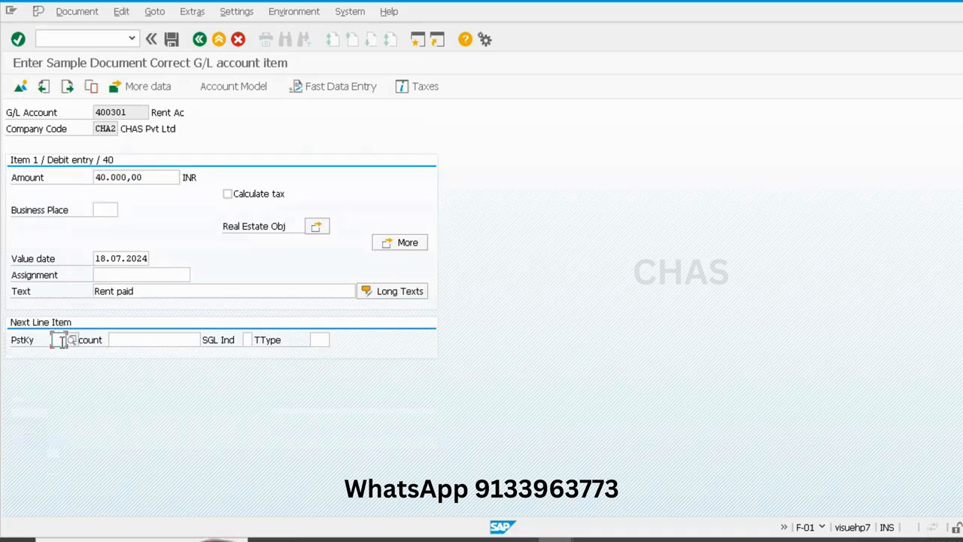
type("50")
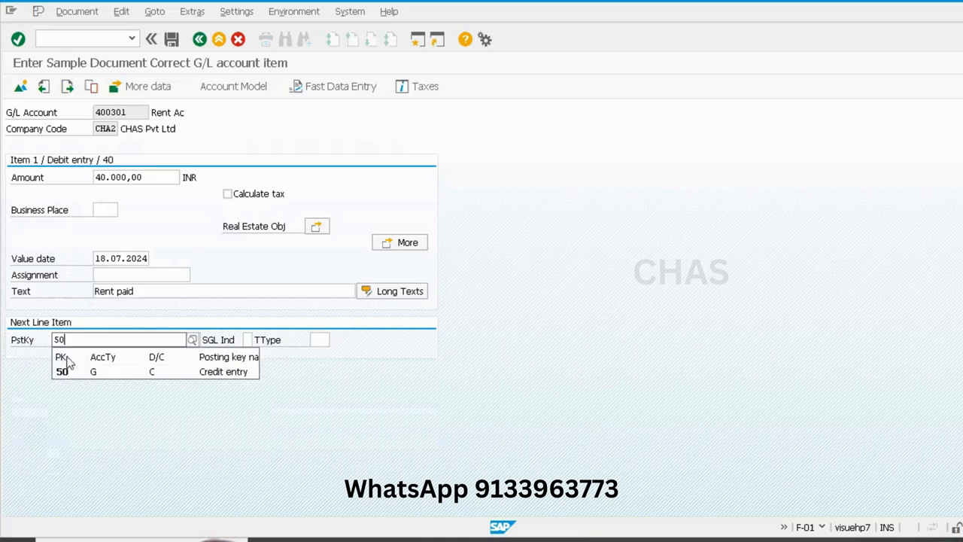
left_click(72, 373)
left_click(126, 340)
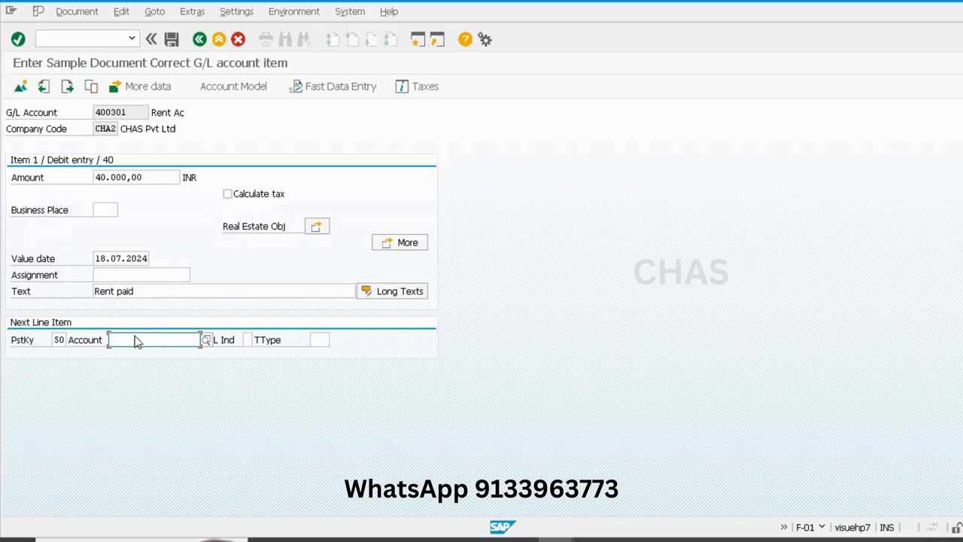
key("F4")
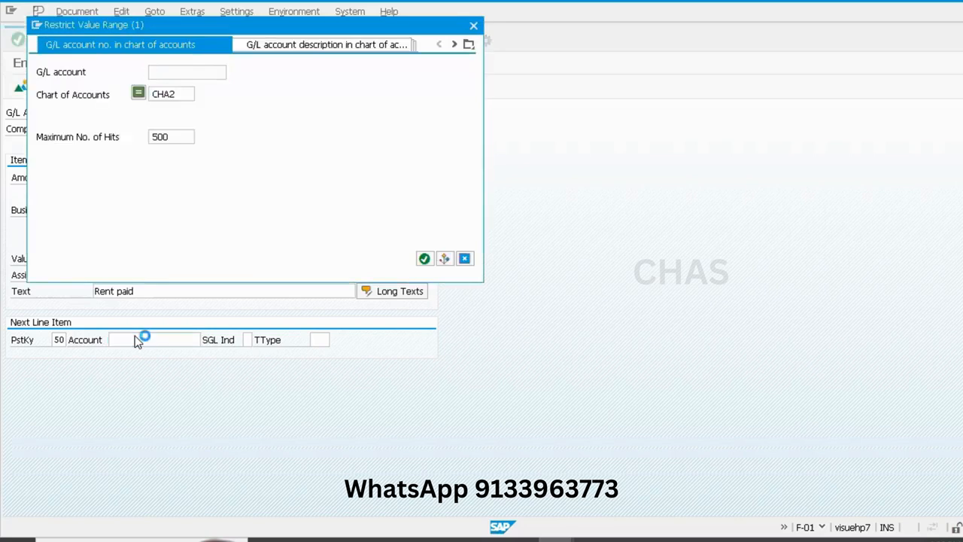
key("Return")
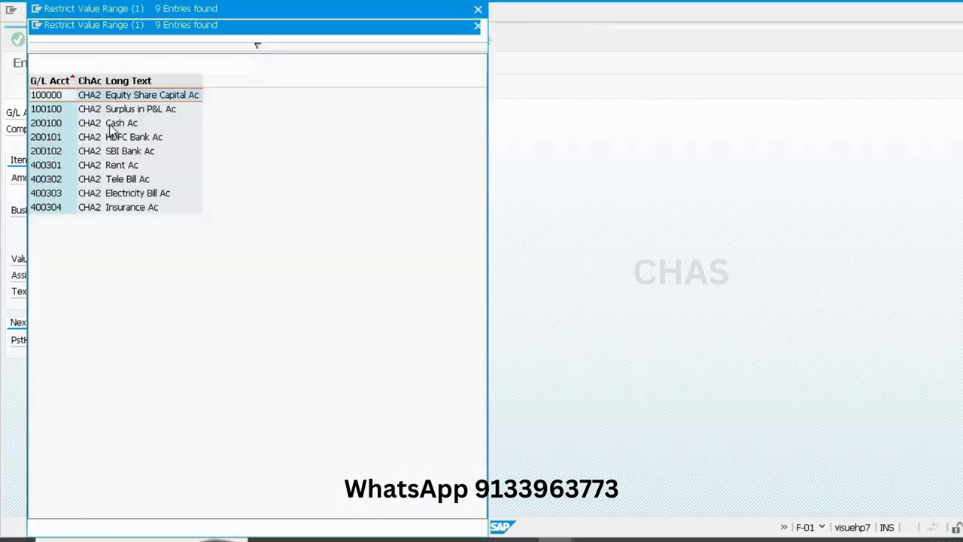
double_click(121, 137)
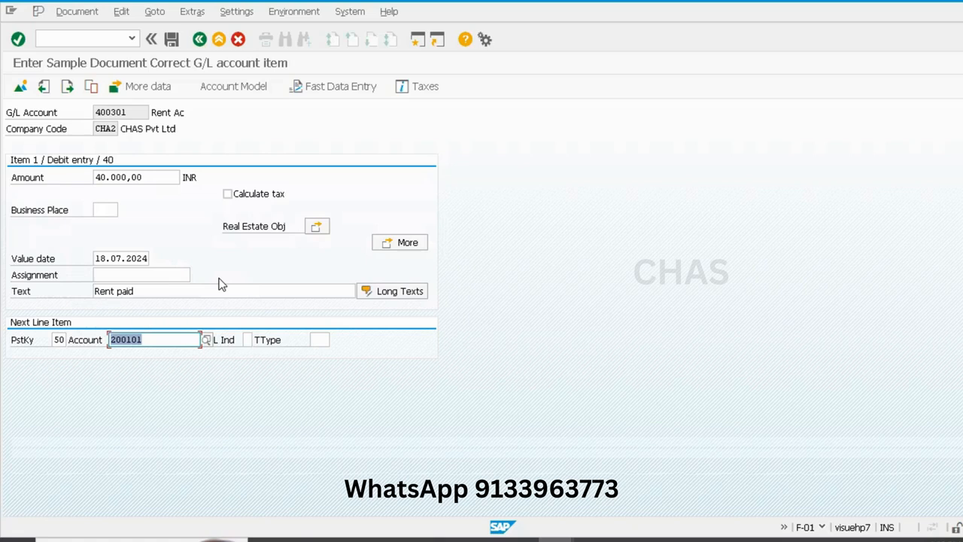
key("Return")
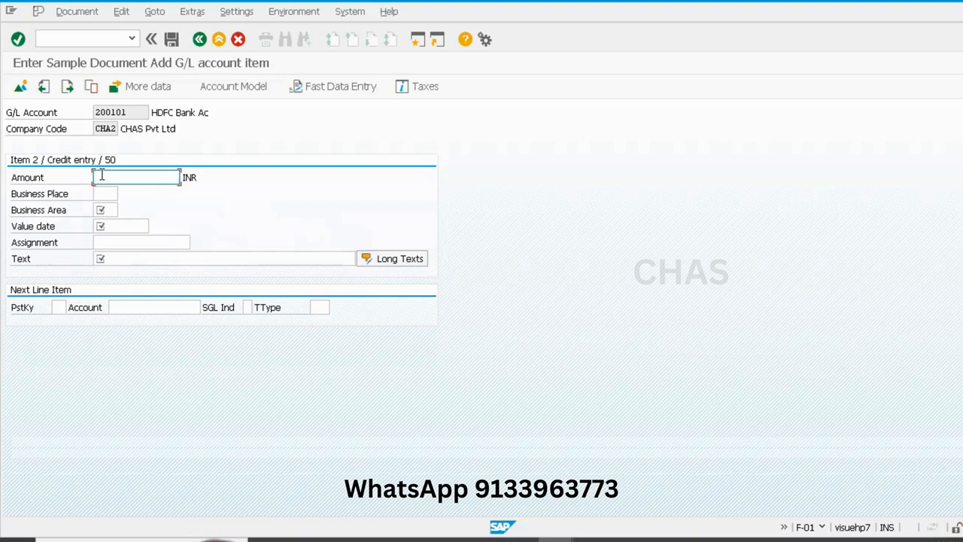
Step: Set the HDFC Bank credit item's amount to 40000 INR and its business area to CH02
key("Tab")
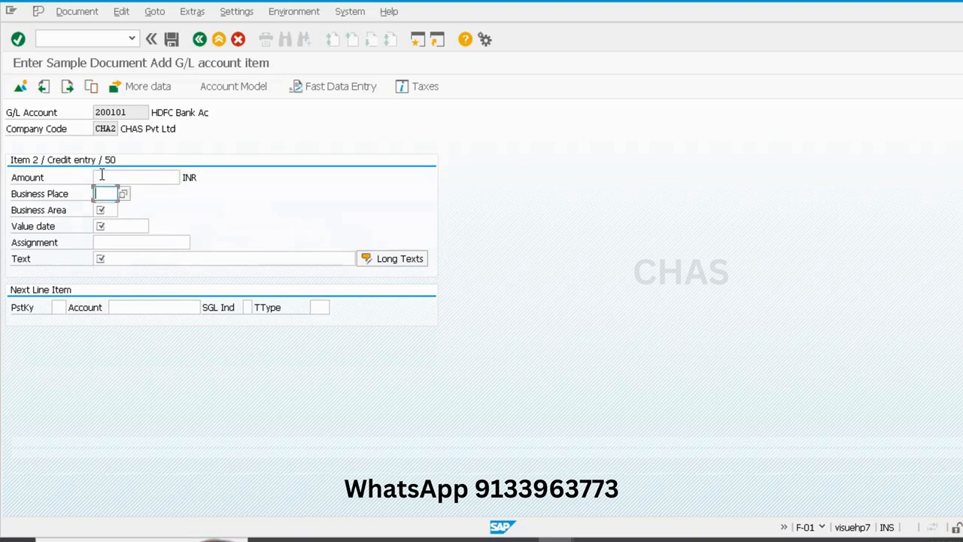
left_click(101, 174)
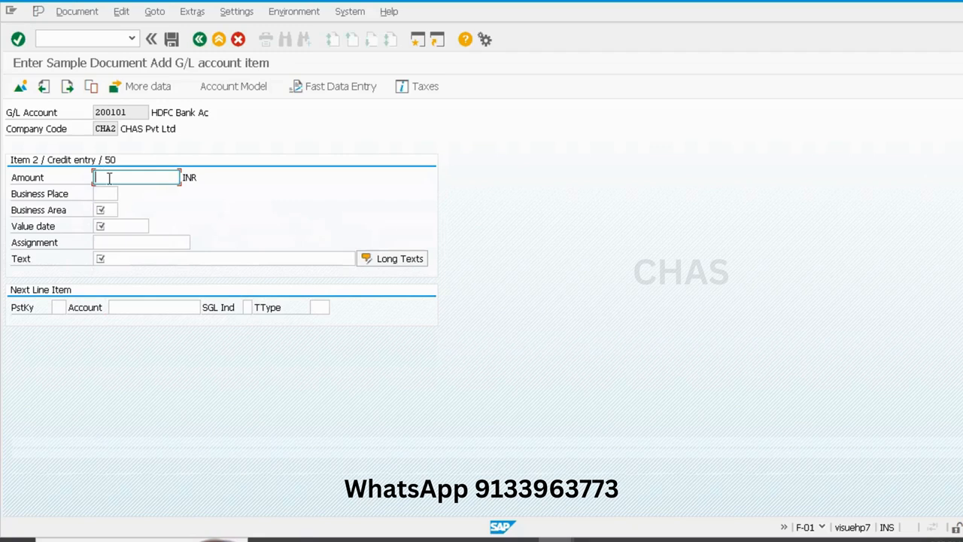
type("4")
key("Down")
key("Return")
key("Tab")
key("Tab")
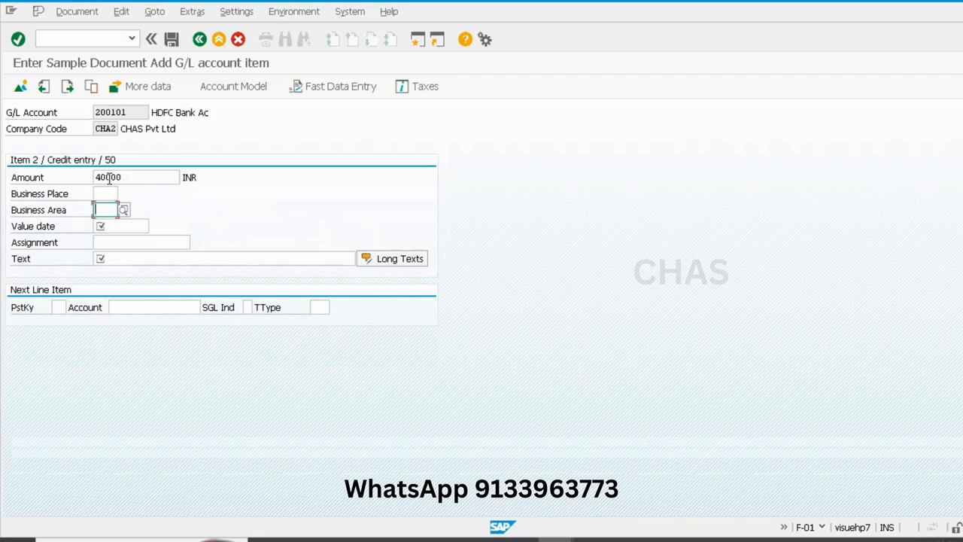
type("h")
key("BackSpace")
type("ch")
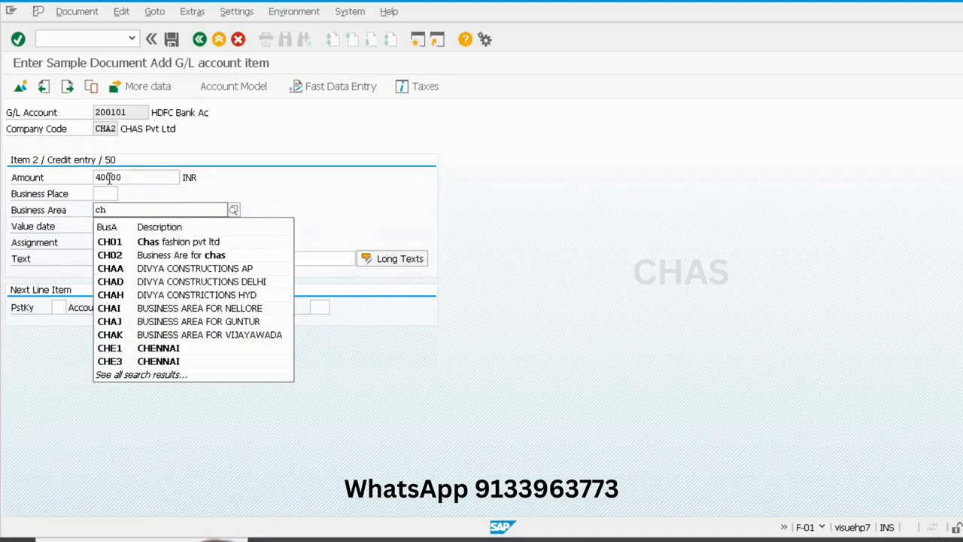
type("02")
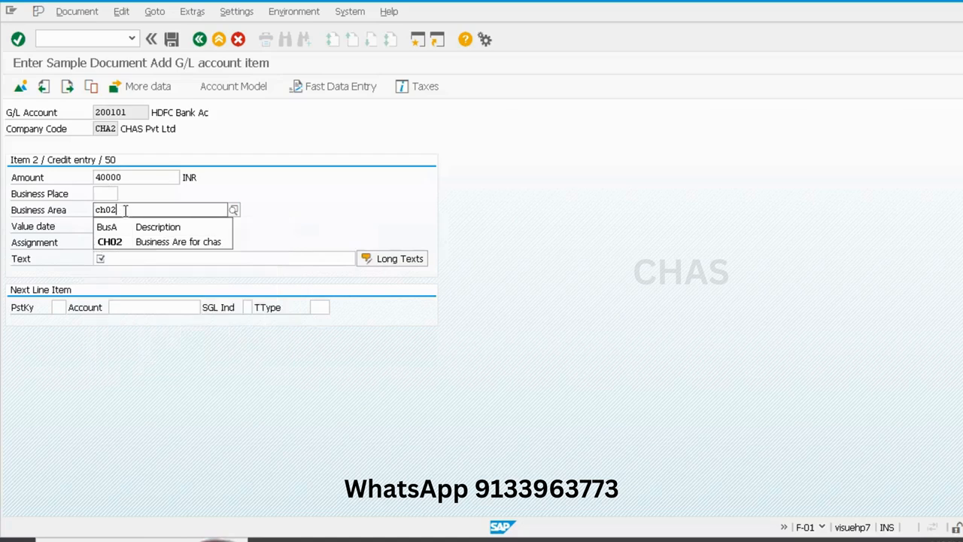
left_click(135, 242)
Step: Complete the bank credit item with value date 18.07.2024 and text Rent paid, and save the sample document
left_click(116, 226)
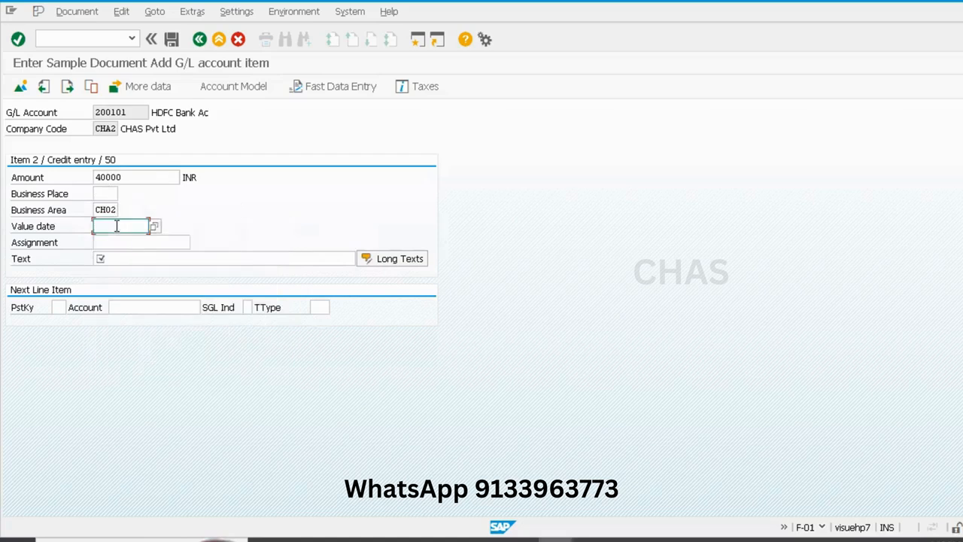
type("1")
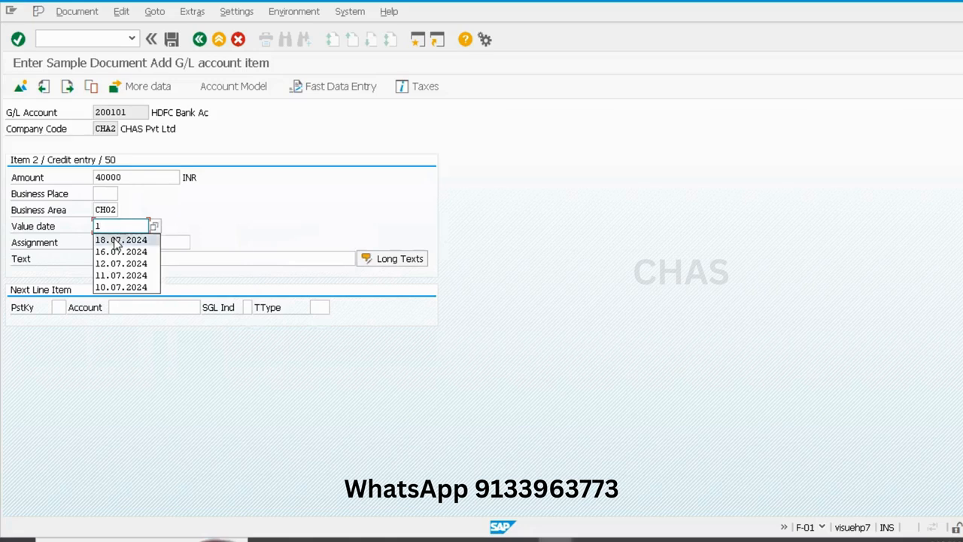
left_click(117, 240)
left_click(115, 256)
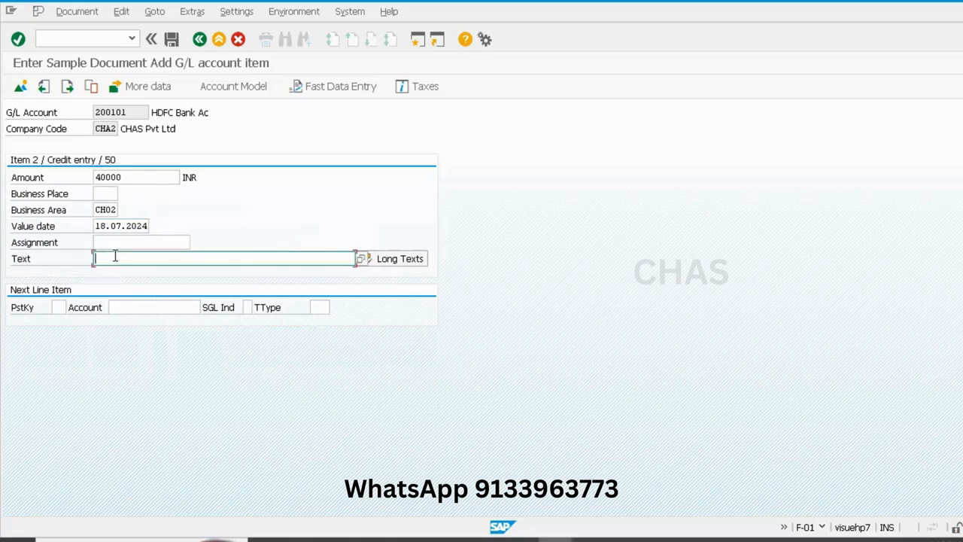
type("Rent paid")
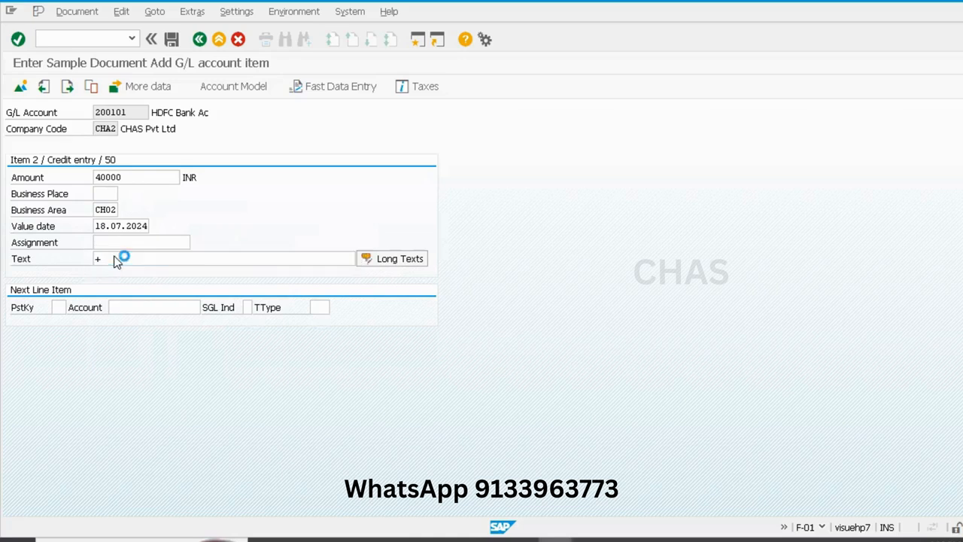
key("Return")
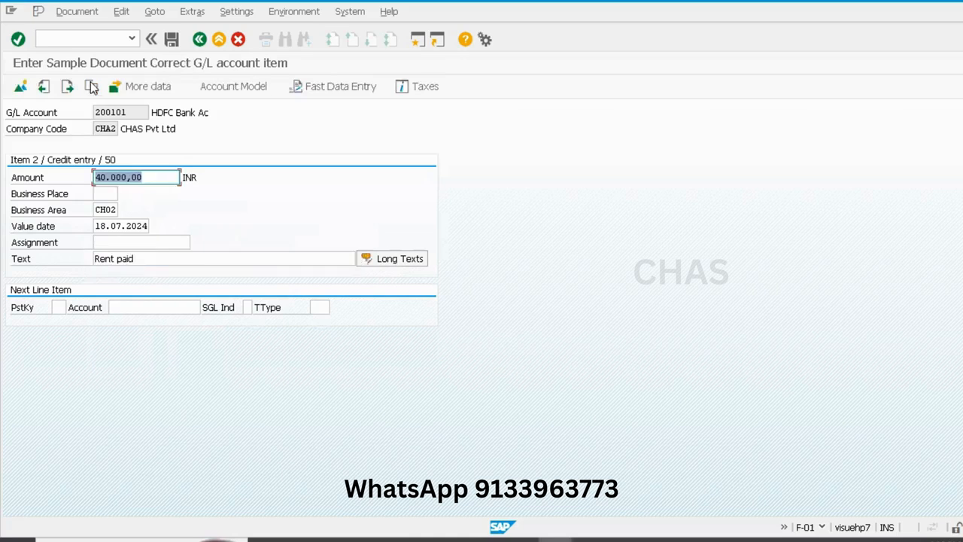
left_click(171, 39)
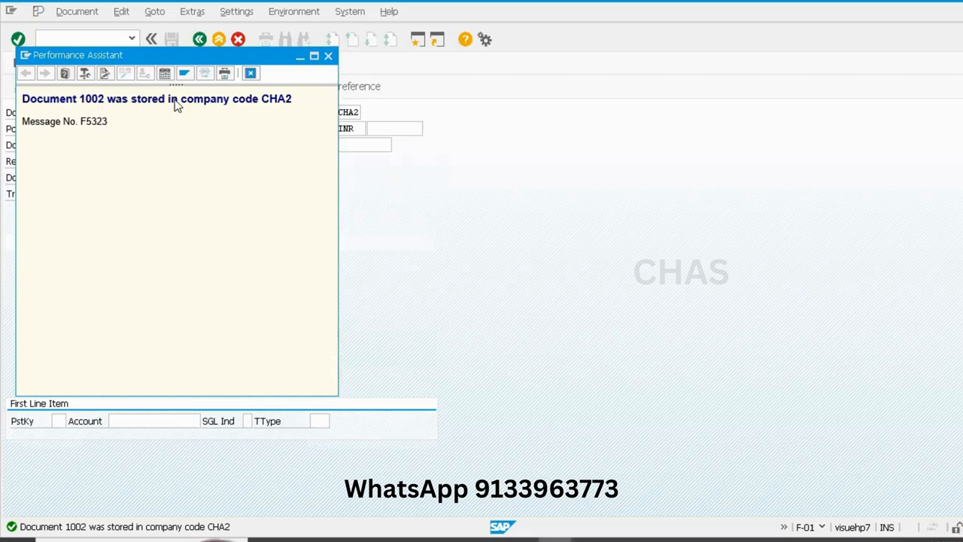
left_click(329, 56)
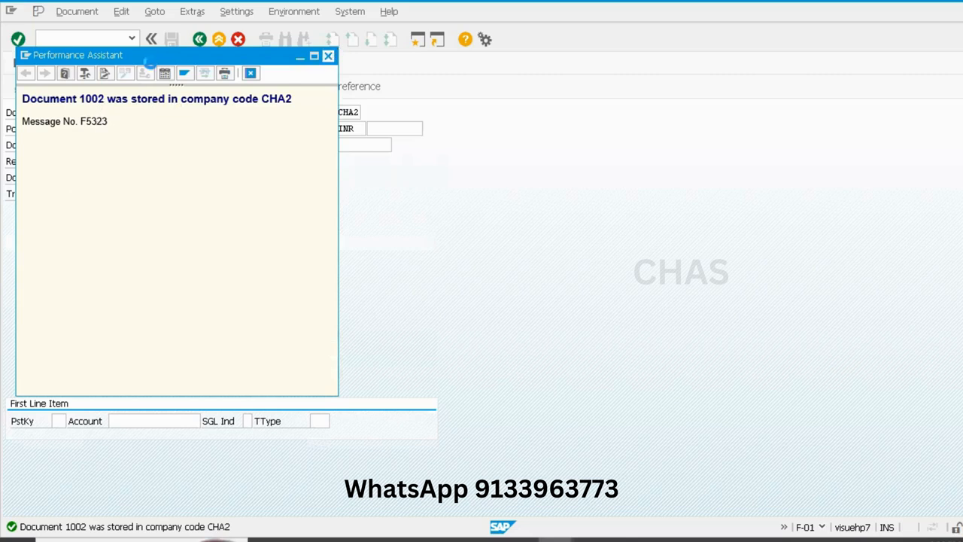
Step: Switch to transaction F-02 and start a G/L posting with reference to an existing document
left_click(106, 38)
type("/n")
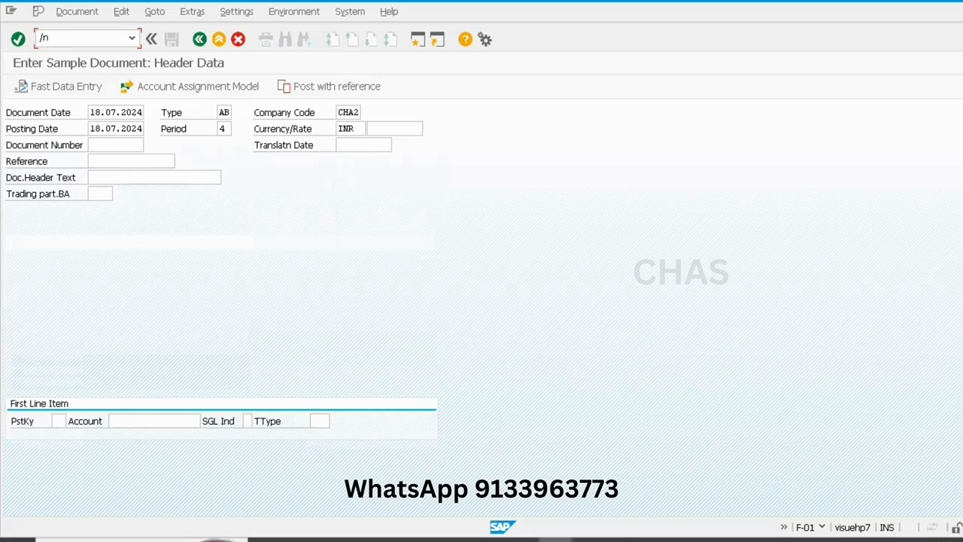
type("f-02")
key("Return")
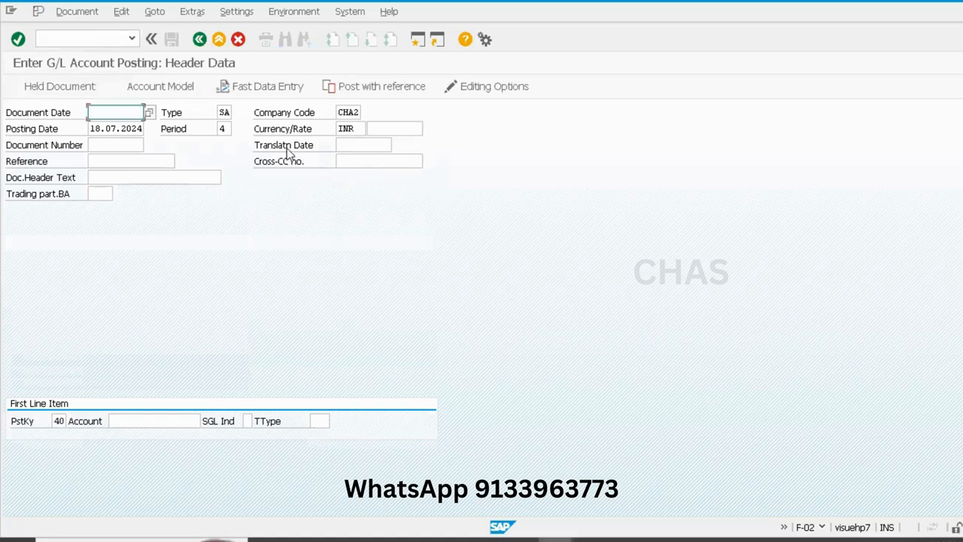
key("shift+F9")
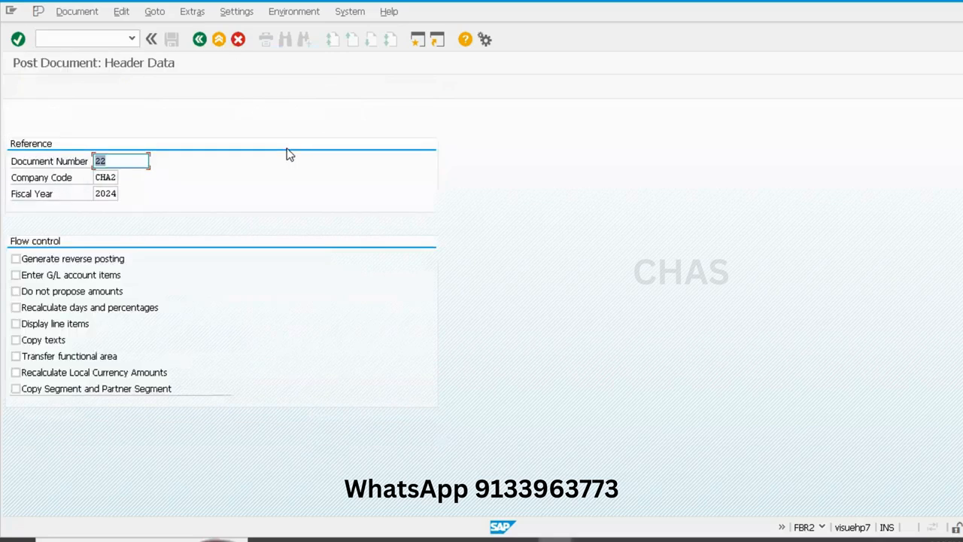
Step: Use document 1002 as the reference and accept the copied header and first line item to reach the overview
left_click(120, 161)
key("BackSpace")
key("BackSpace")
type("1002")
key("Return")
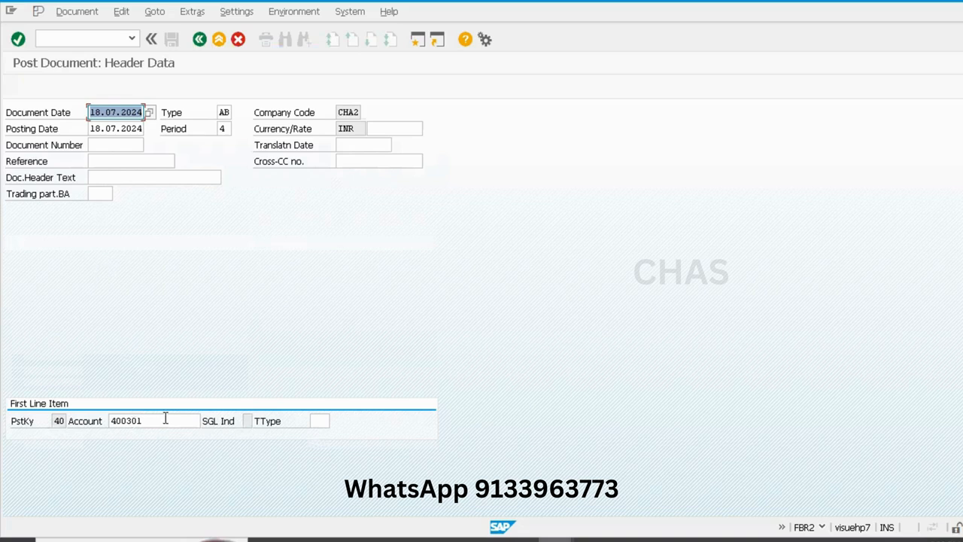
key("Return")
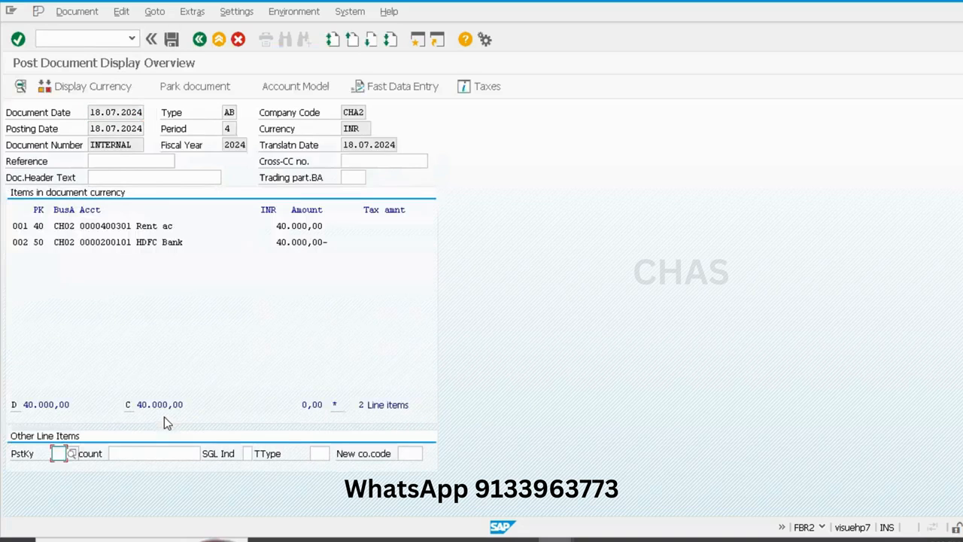
Step: Open the rent debit item for review and post the referenced document, leaving F-02
double_click(156, 225)
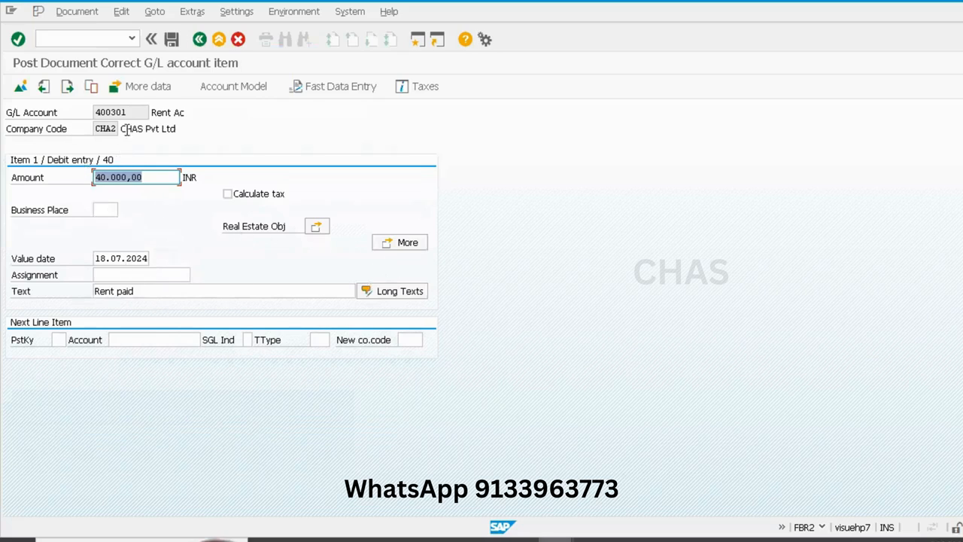
left_click(164, 46)
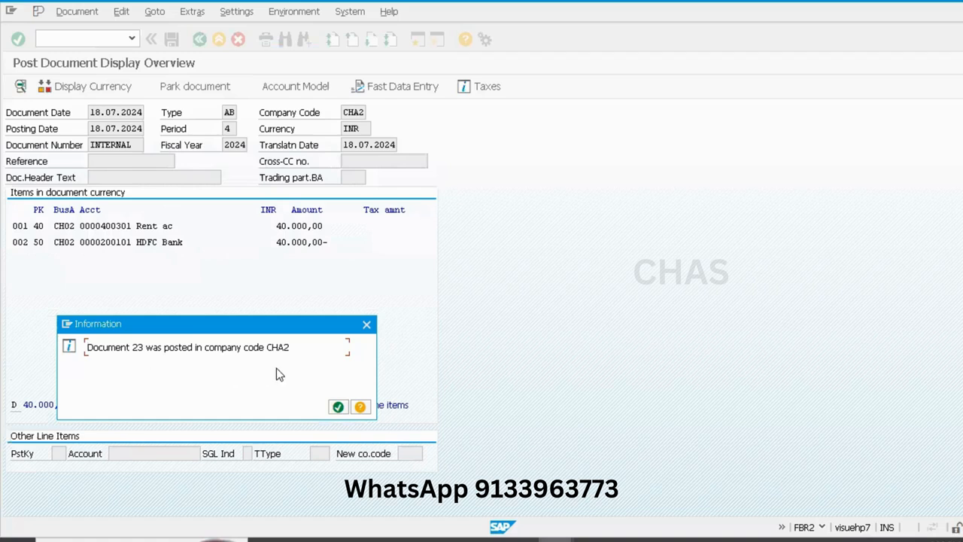
left_click(340, 407)
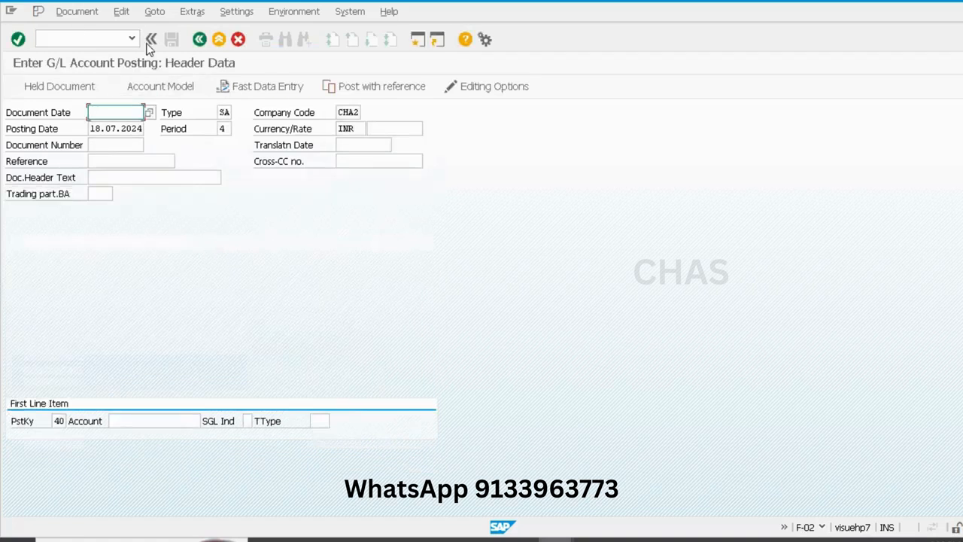
left_click(194, 41)
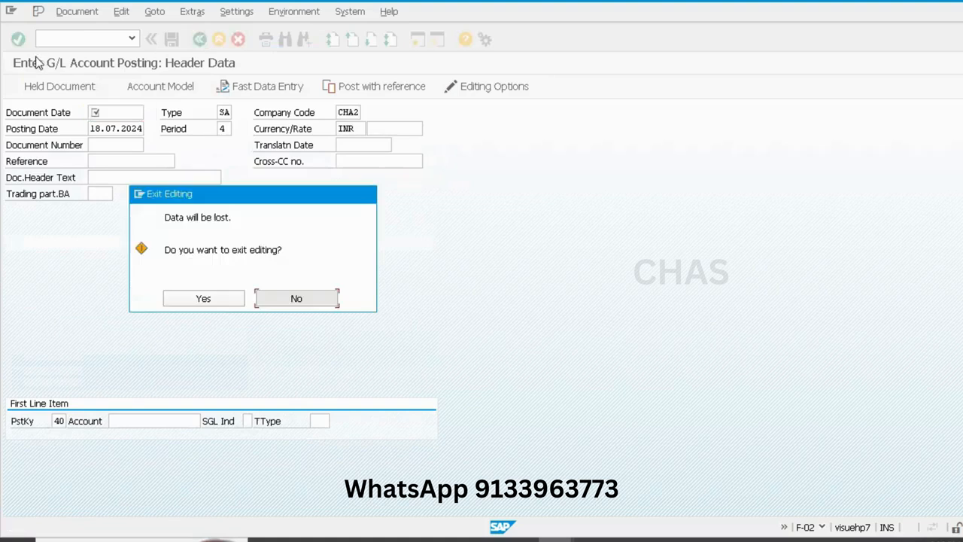
left_click(219, 304)
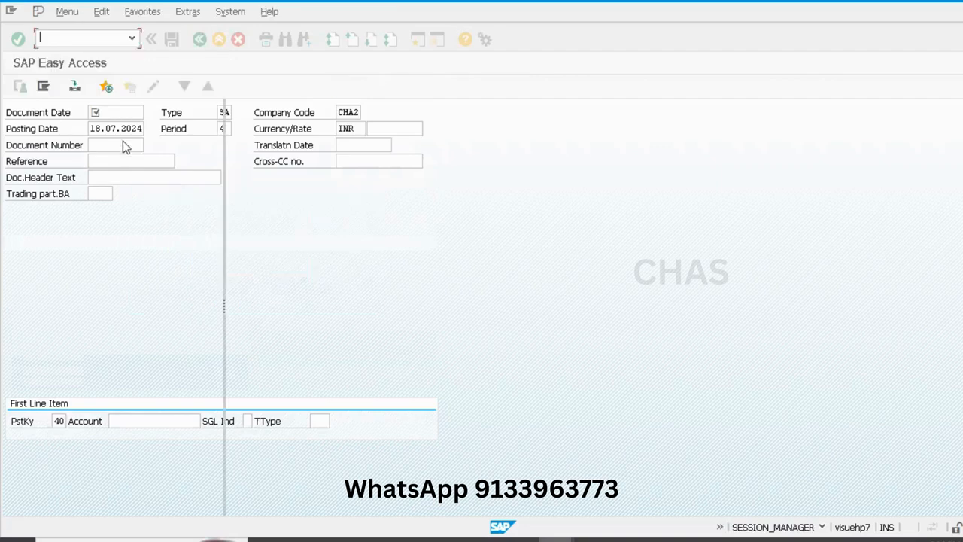